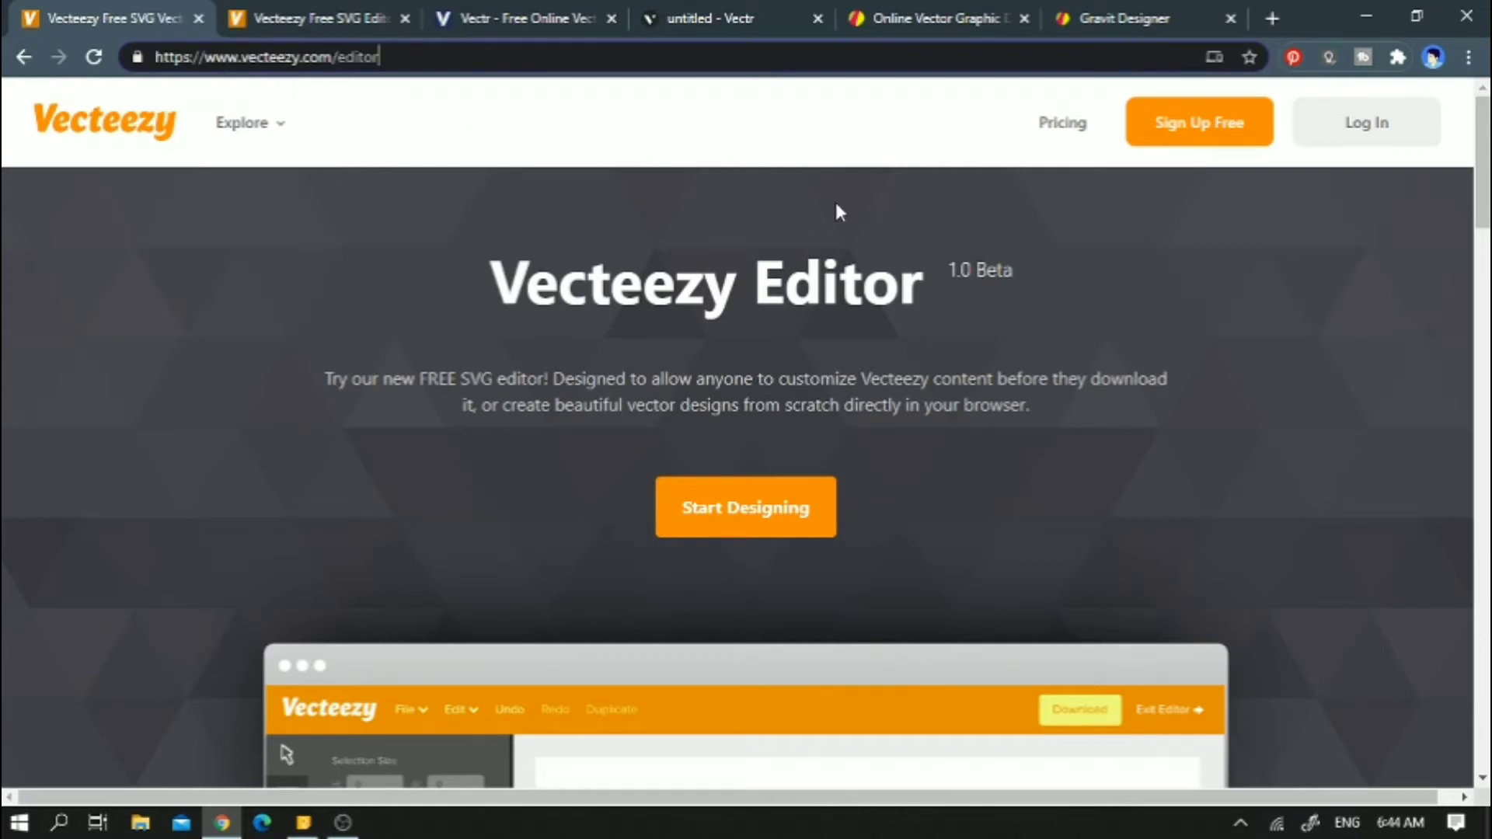
# Switch from the Vecteezy landing page to the open editor page and dismiss the feedback survey
pyautogui.scroll(-5, 999, 319)
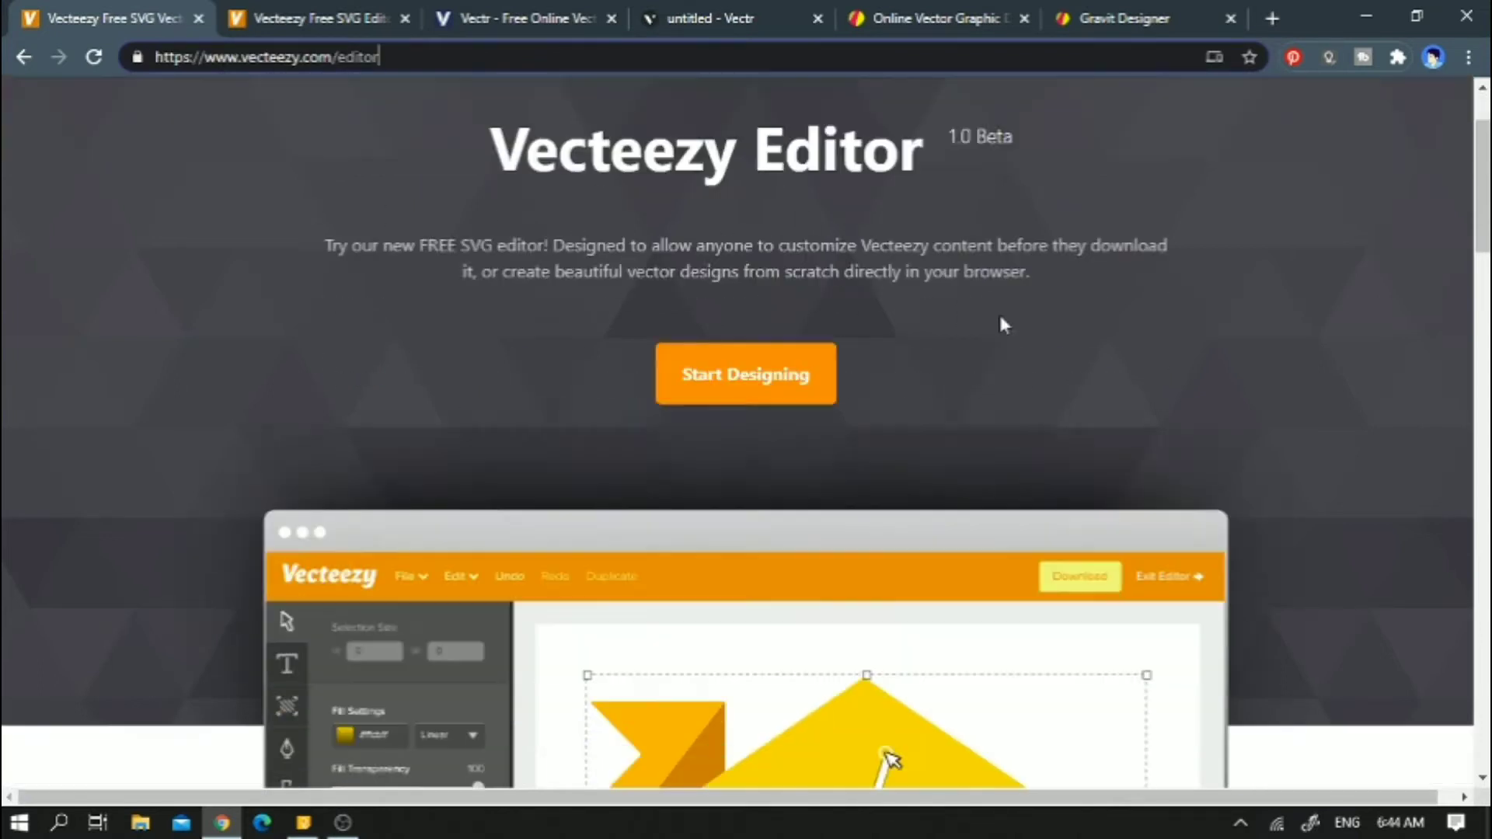
pyautogui.scroll(5, 1001, 319)
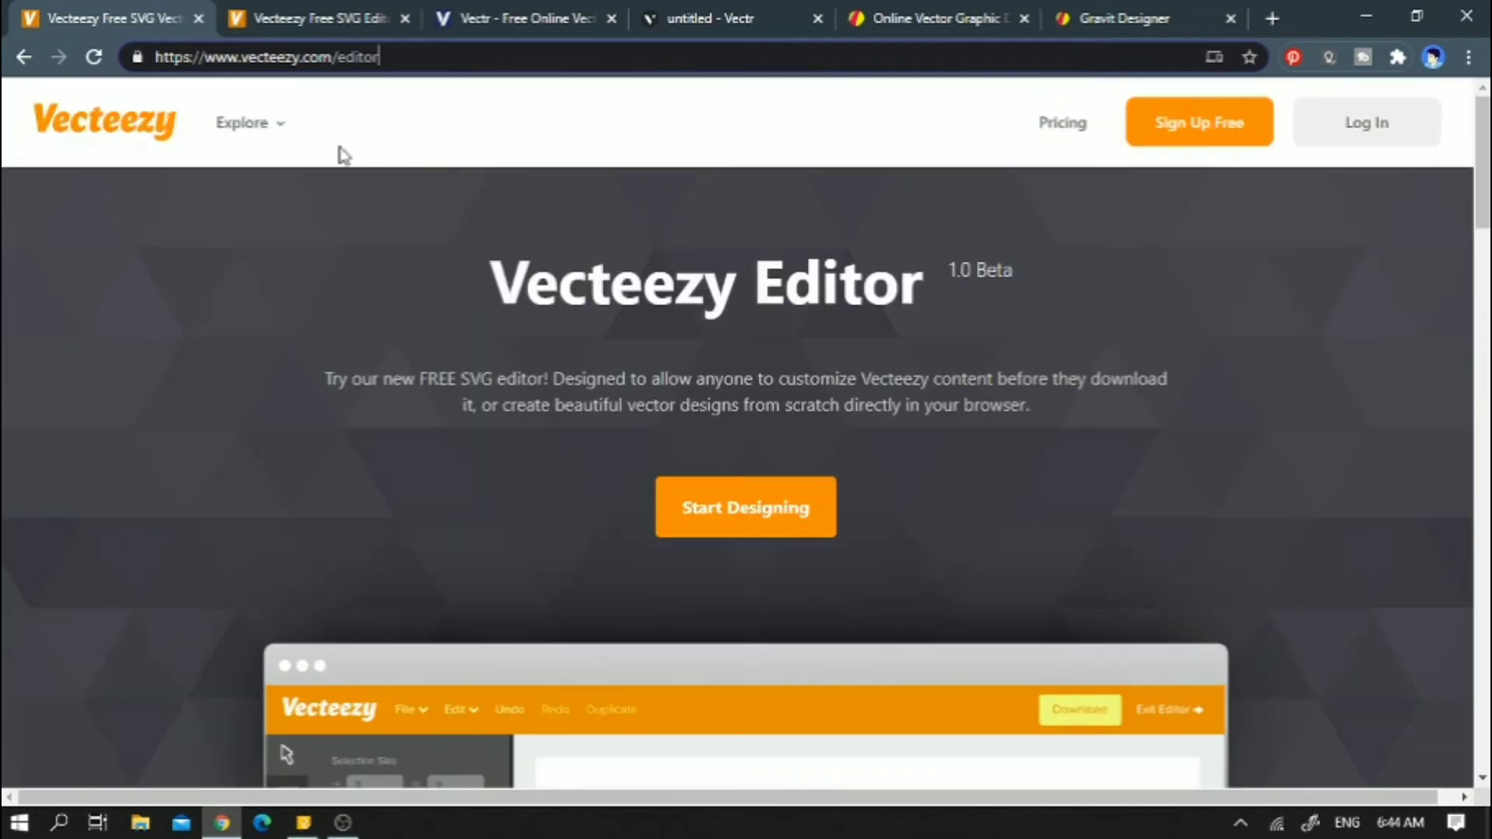
pyautogui.click(310, 20)
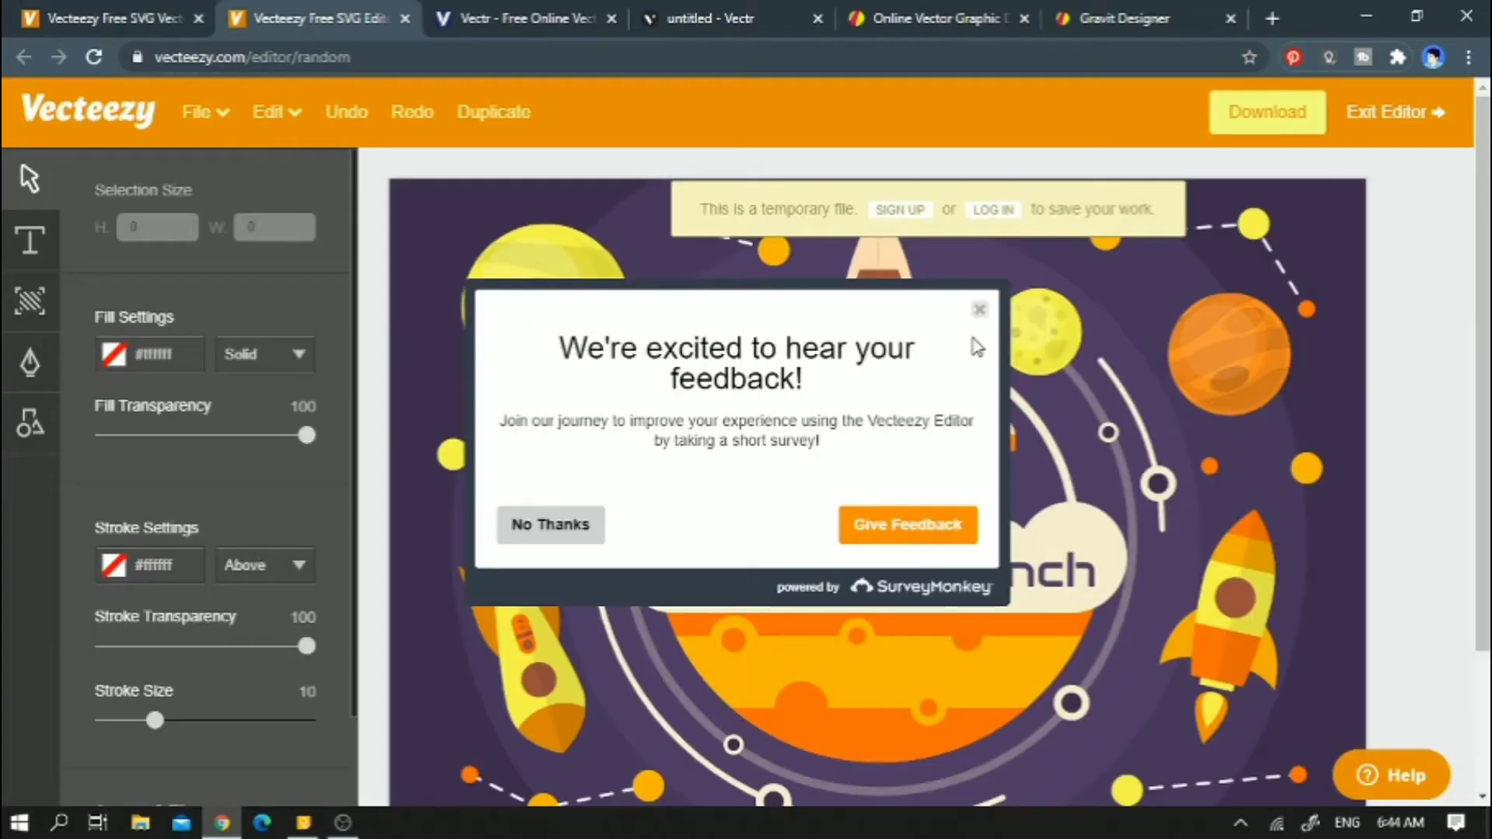
pyautogui.click(980, 309)
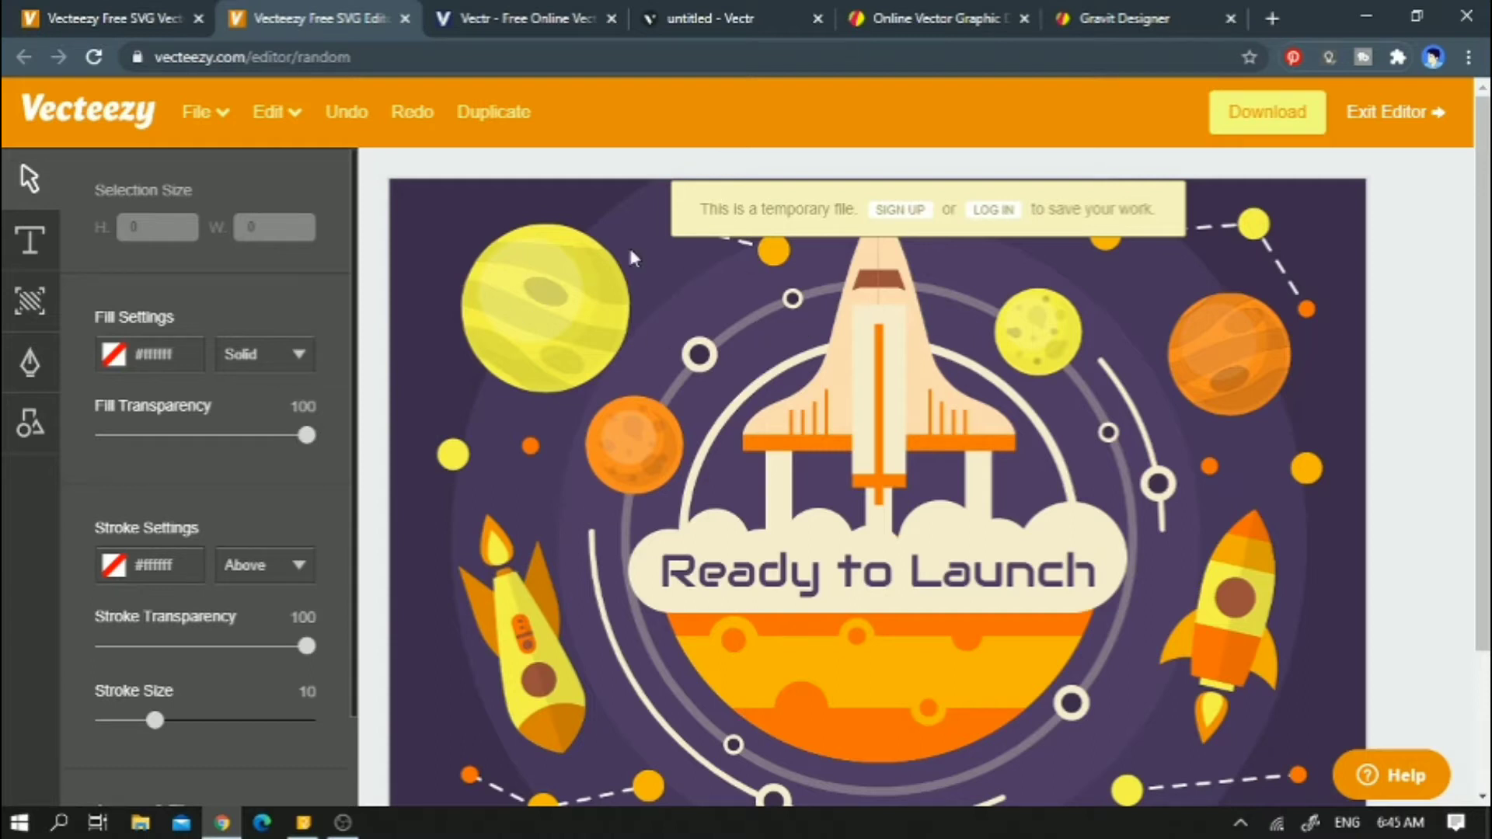
# Clear the sample rocket artwork so the canvas is empty
pyautogui.scroll(-2, 1343, 490)
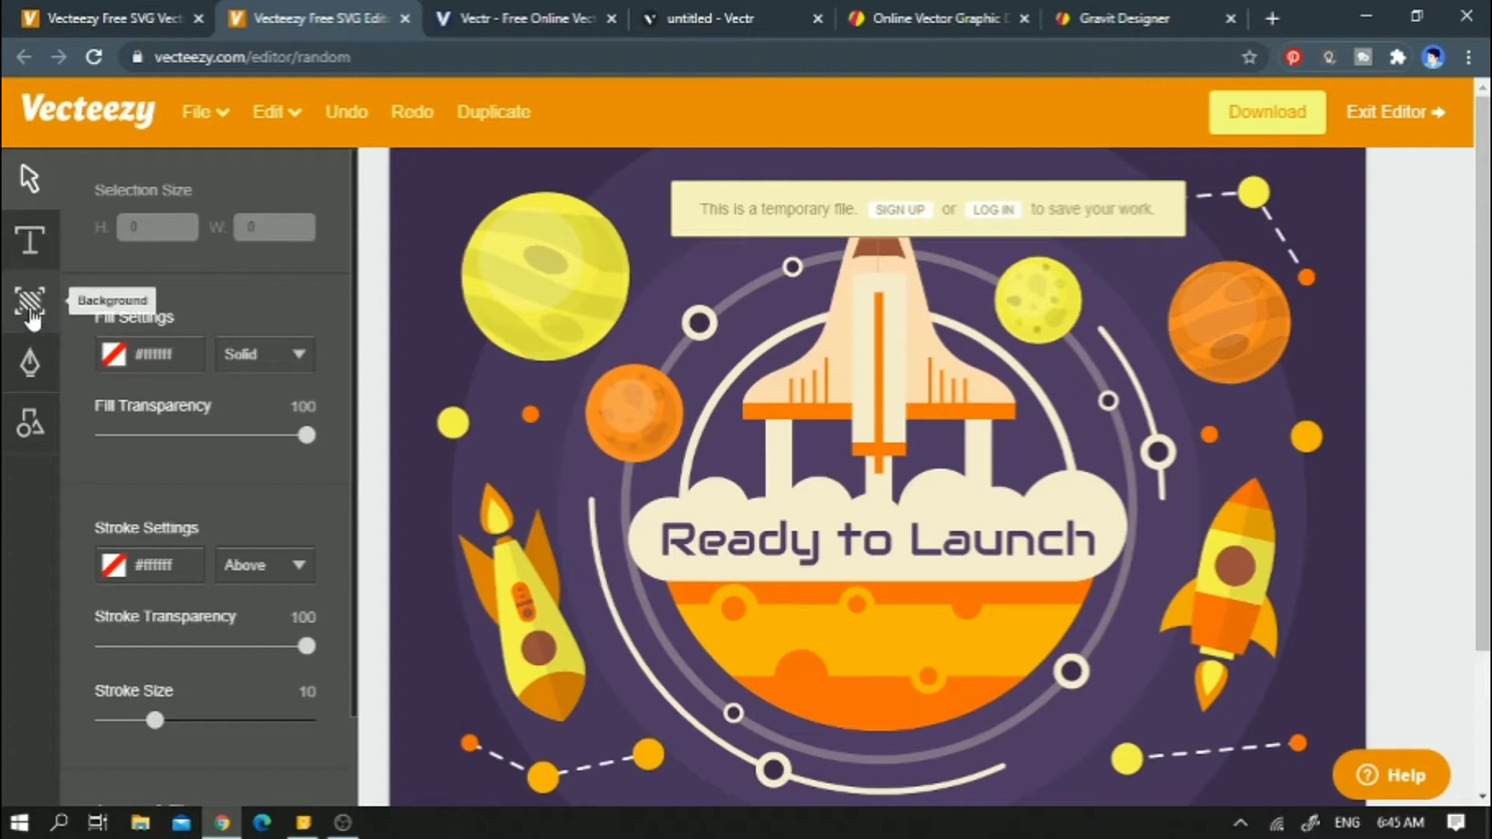
pyautogui.click(199, 117)
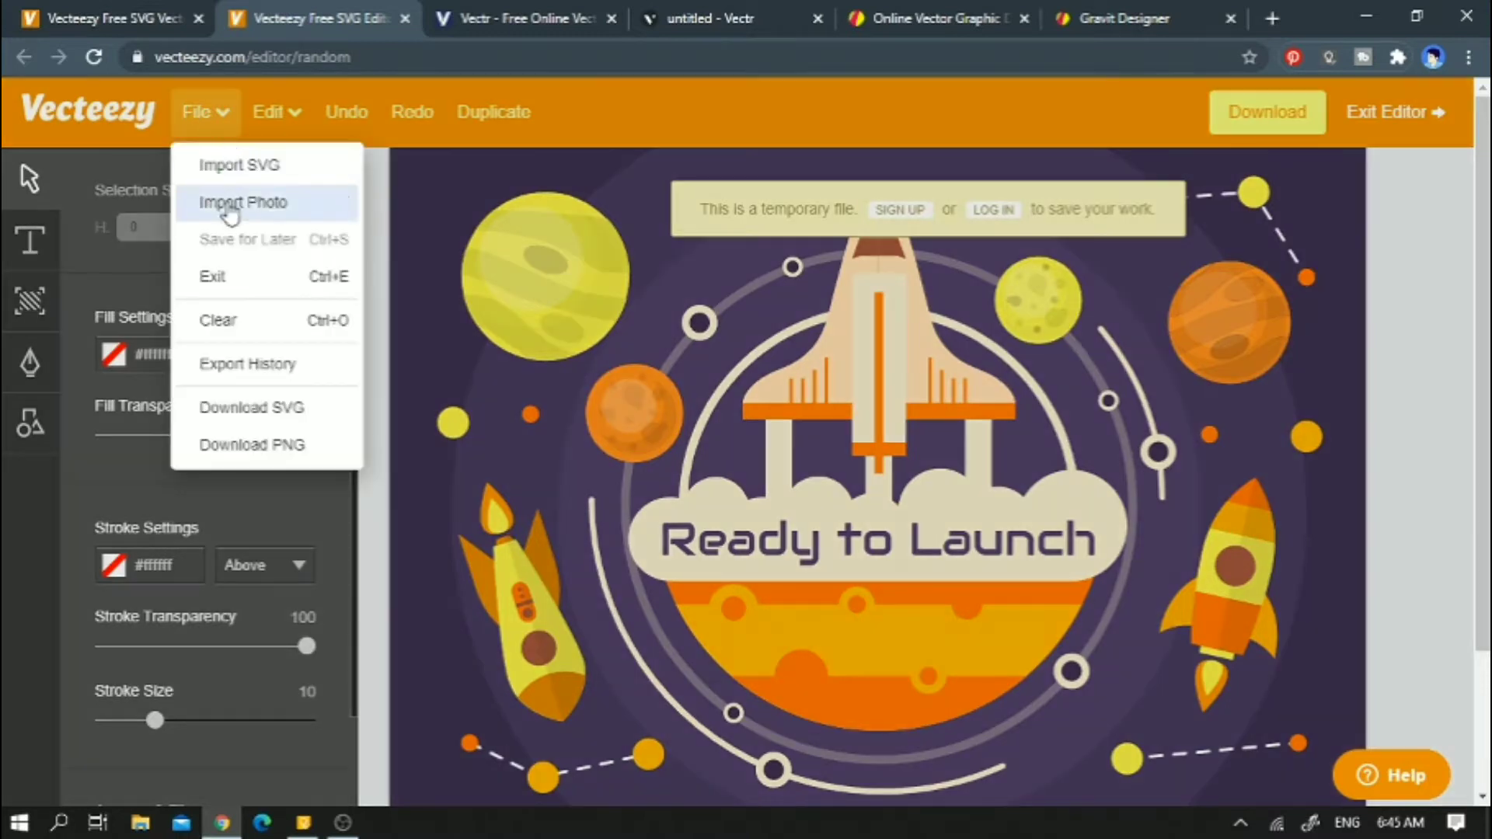
pyautogui.click(224, 319)
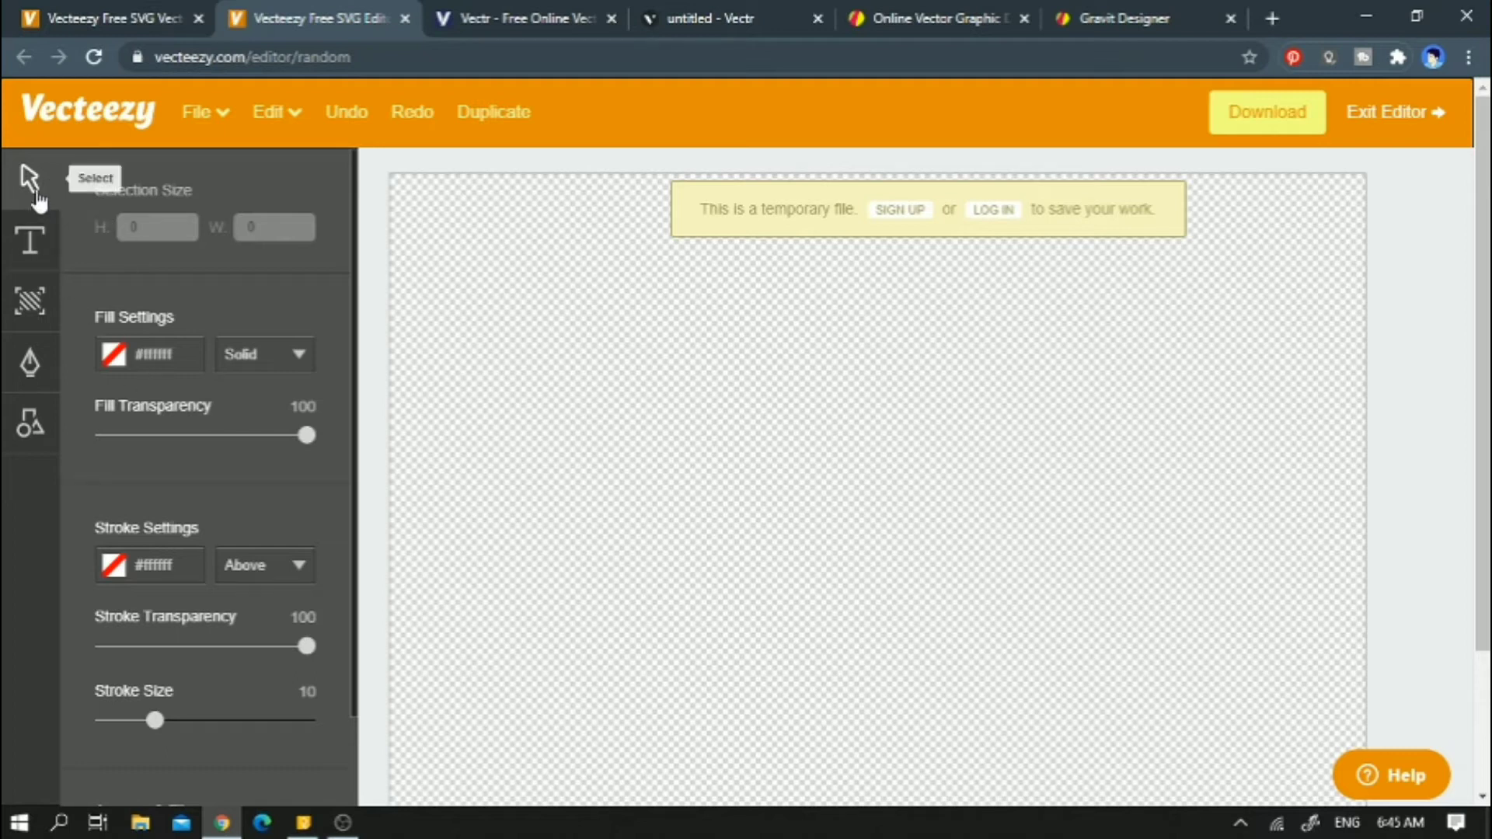
# Add a Large Text element to the upper-left area of the canvas
pyautogui.click(31, 241)
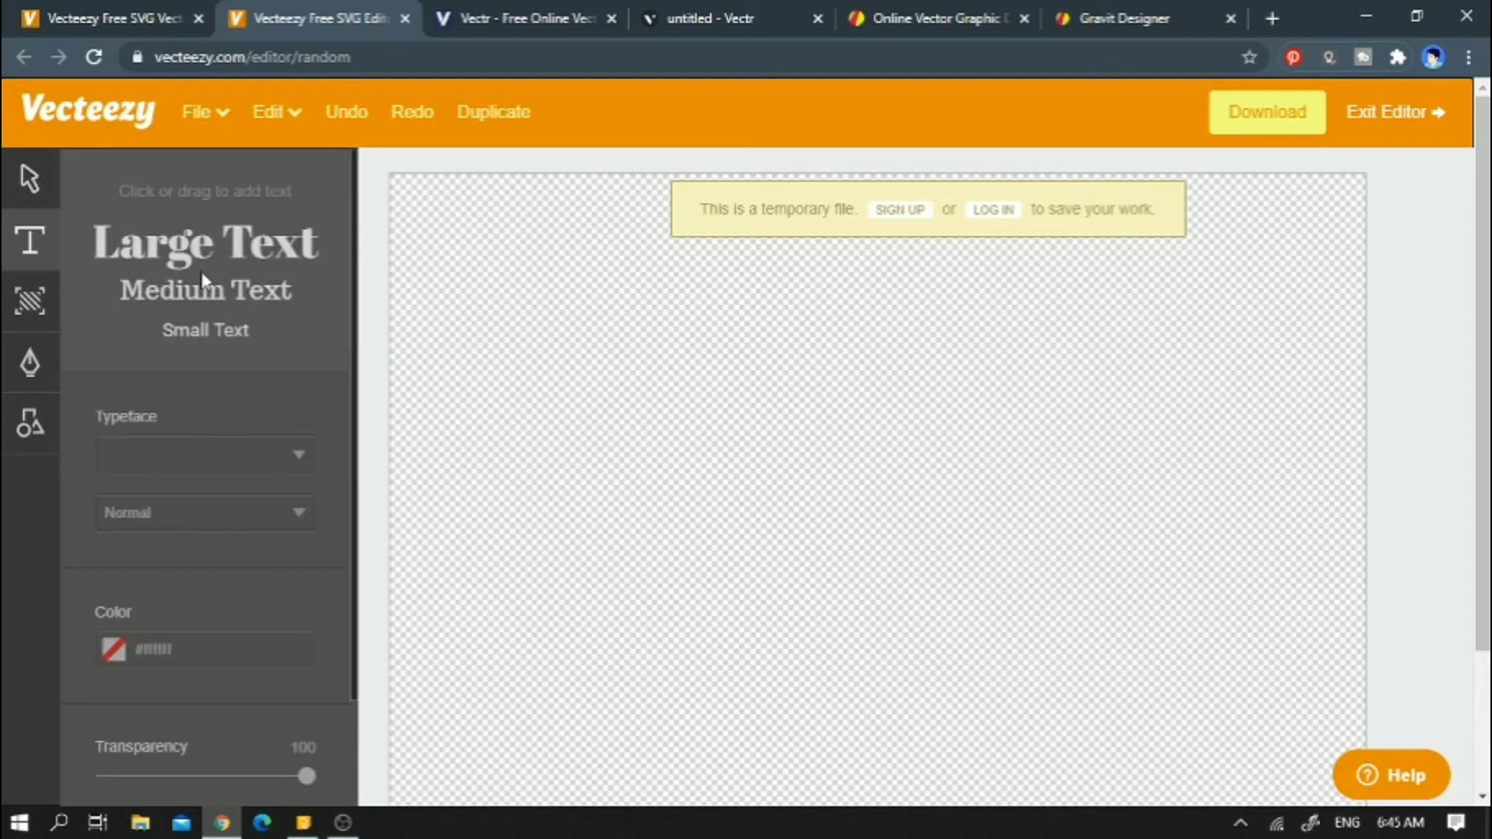
pyautogui.scroll(-3, 225, 299)
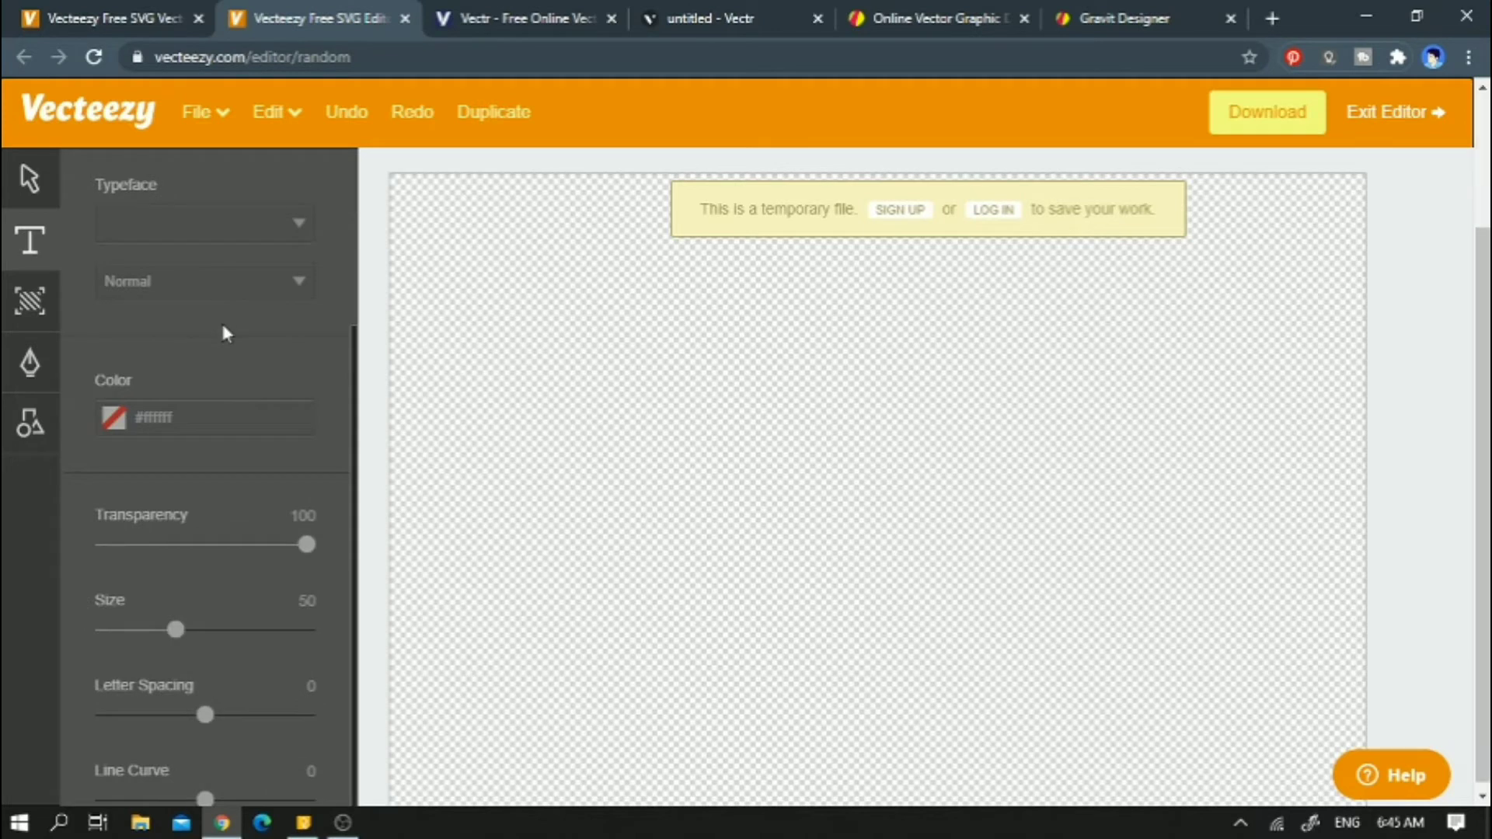
pyautogui.scroll(3, 291, 326)
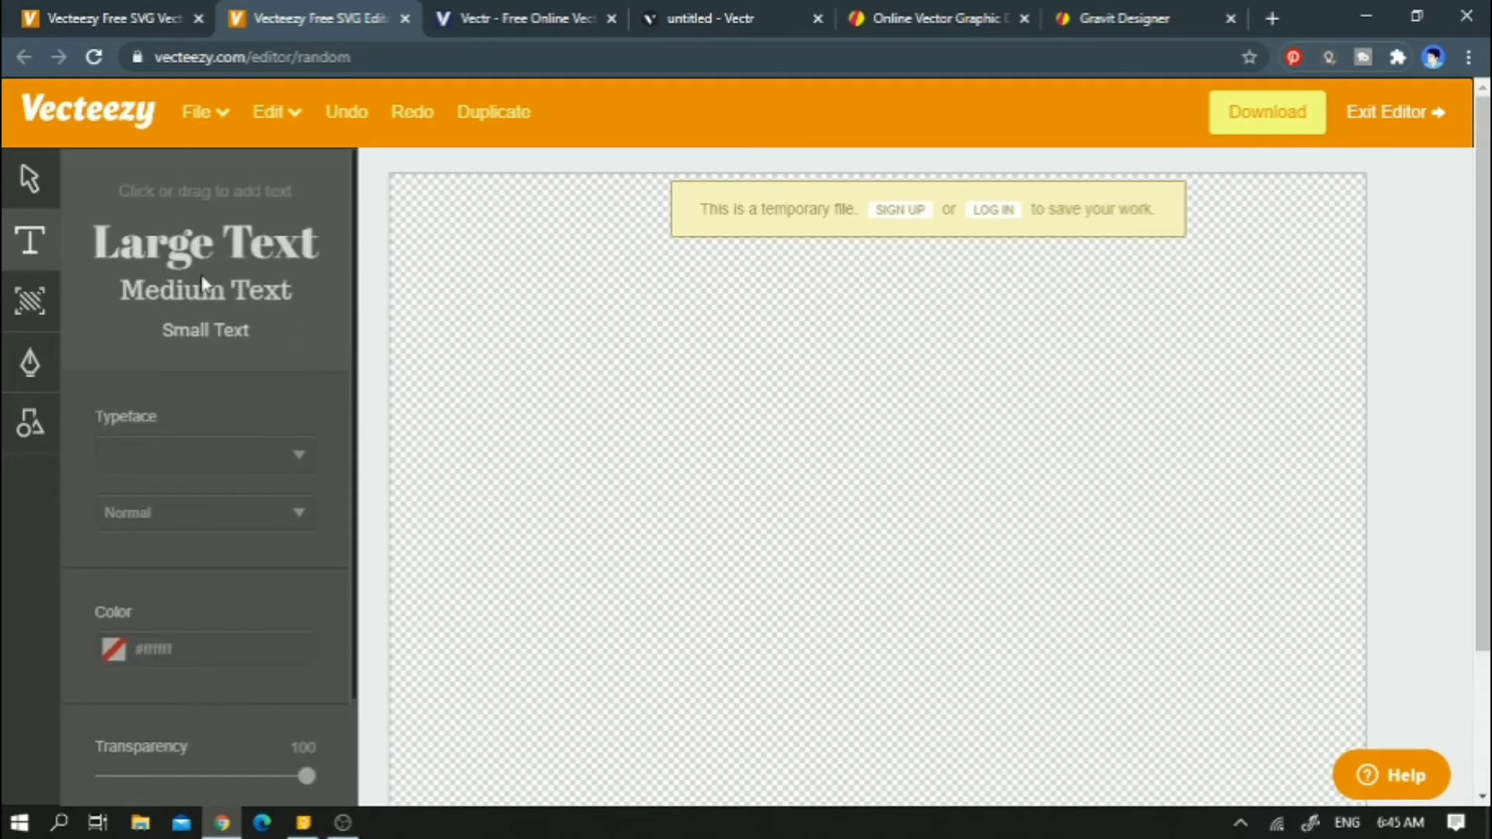
pyautogui.moveTo(264, 251); pyautogui.dragTo(672, 293)
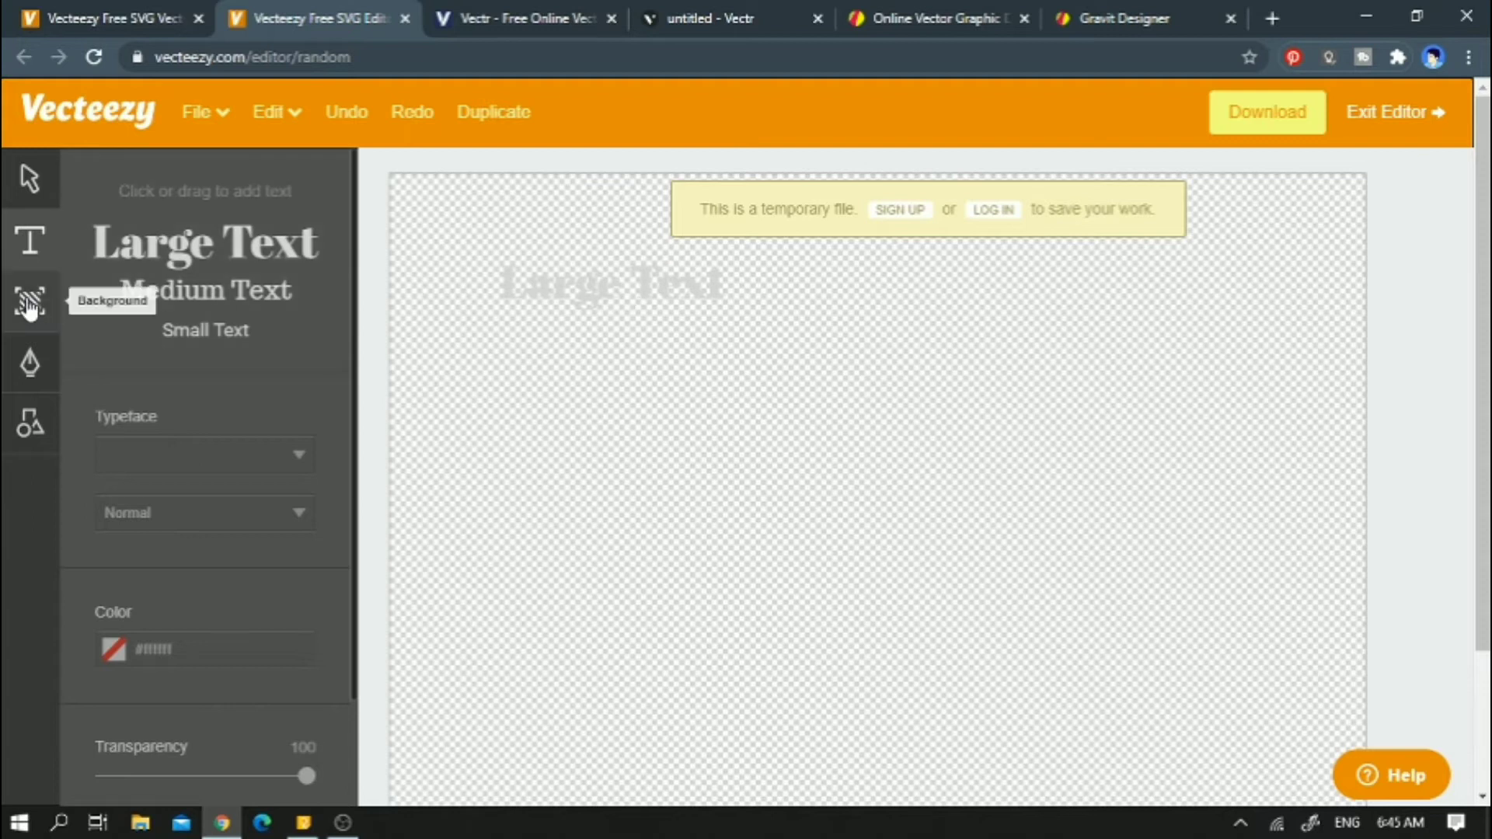
# Fill the canvas background with a solid light green color
pyautogui.click(58, 318)
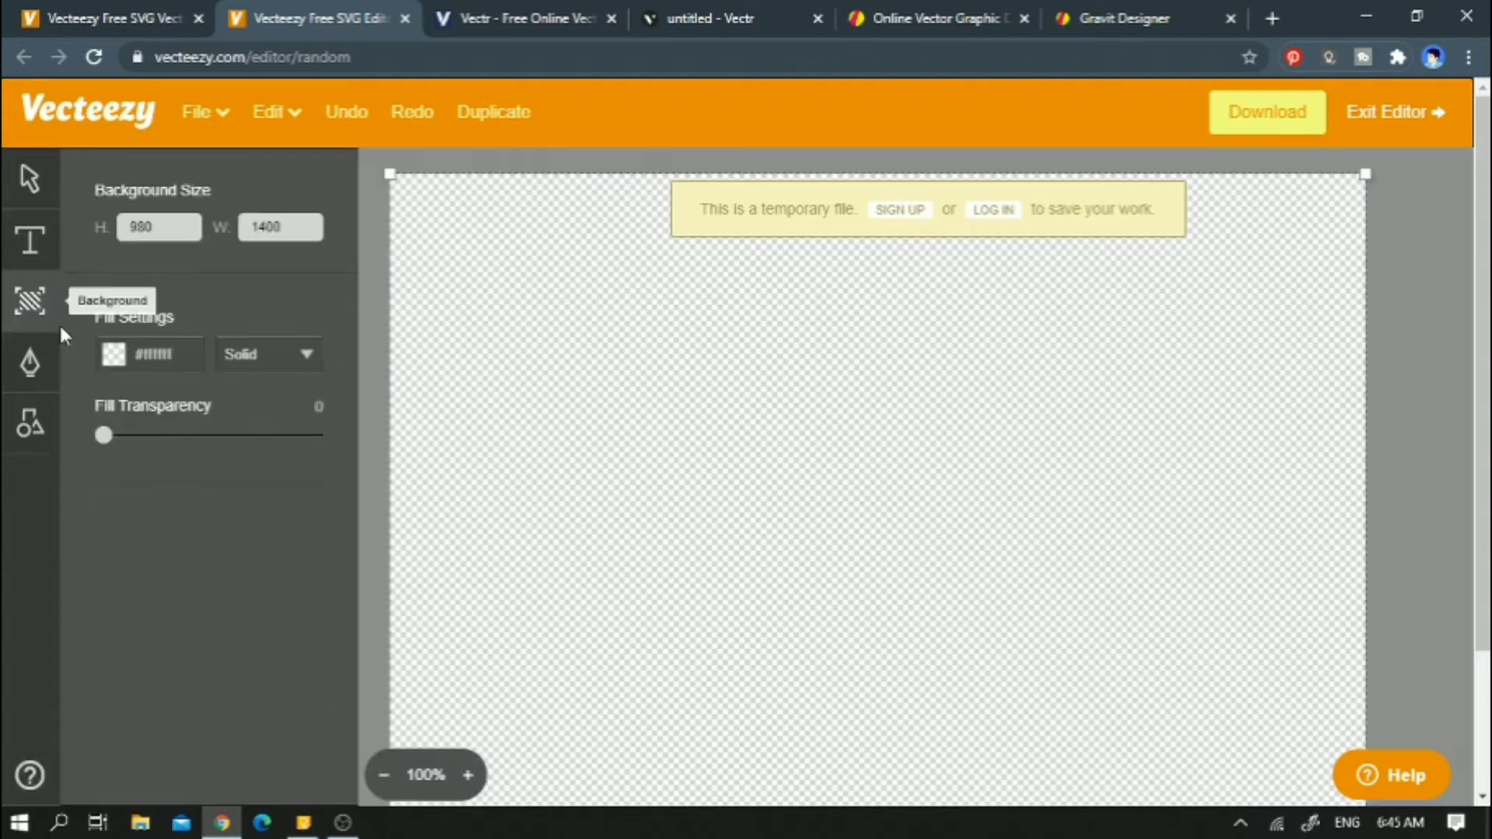
pyautogui.click(156, 354)
pyautogui.click(223, 417)
# Insert a filled square from the shape elements into the middle of the canvas
pyautogui.click(30, 422)
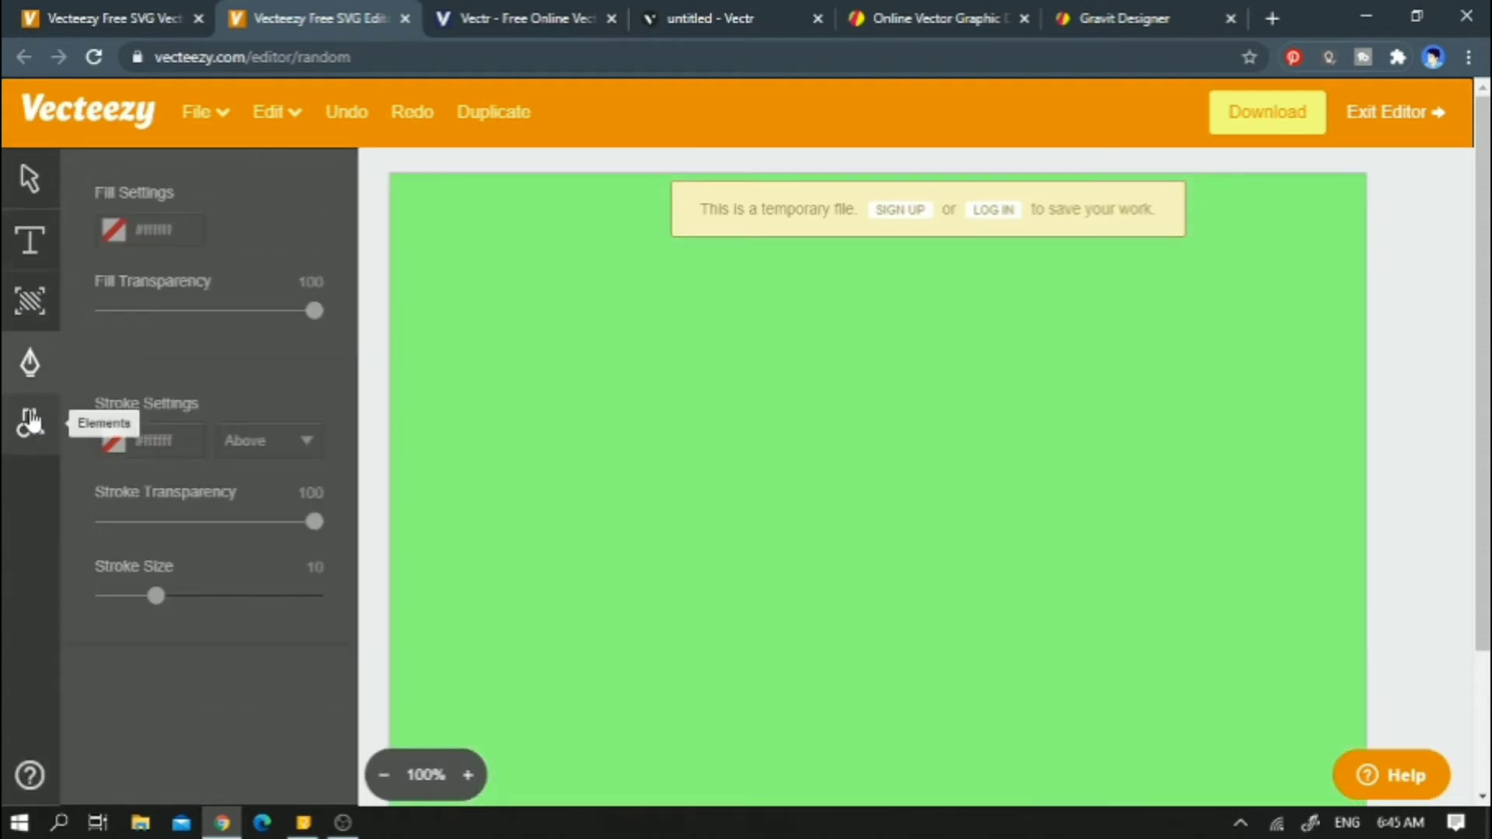
pyautogui.click(30, 362)
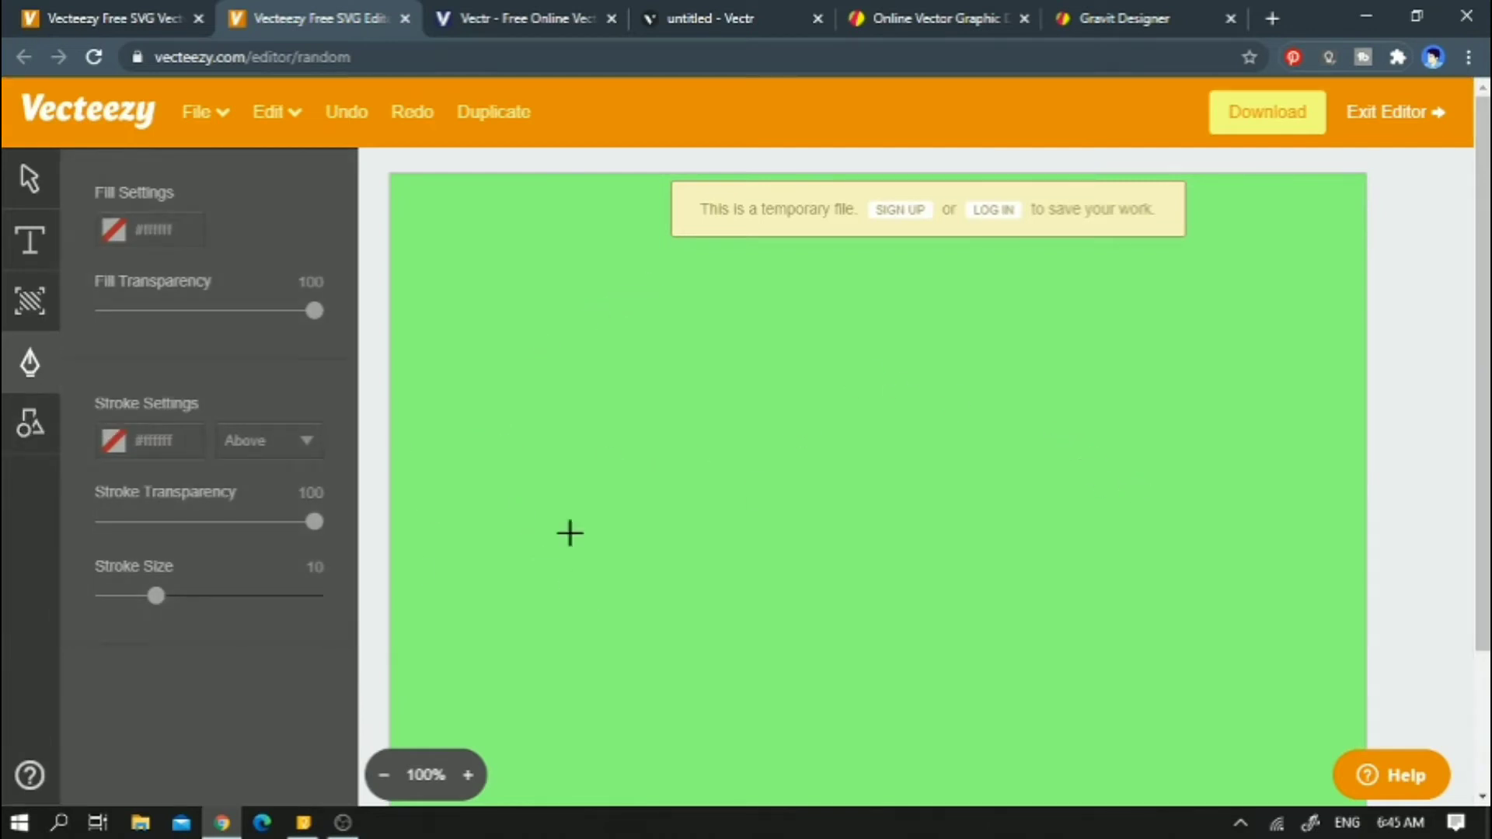
pyautogui.click(17, 423)
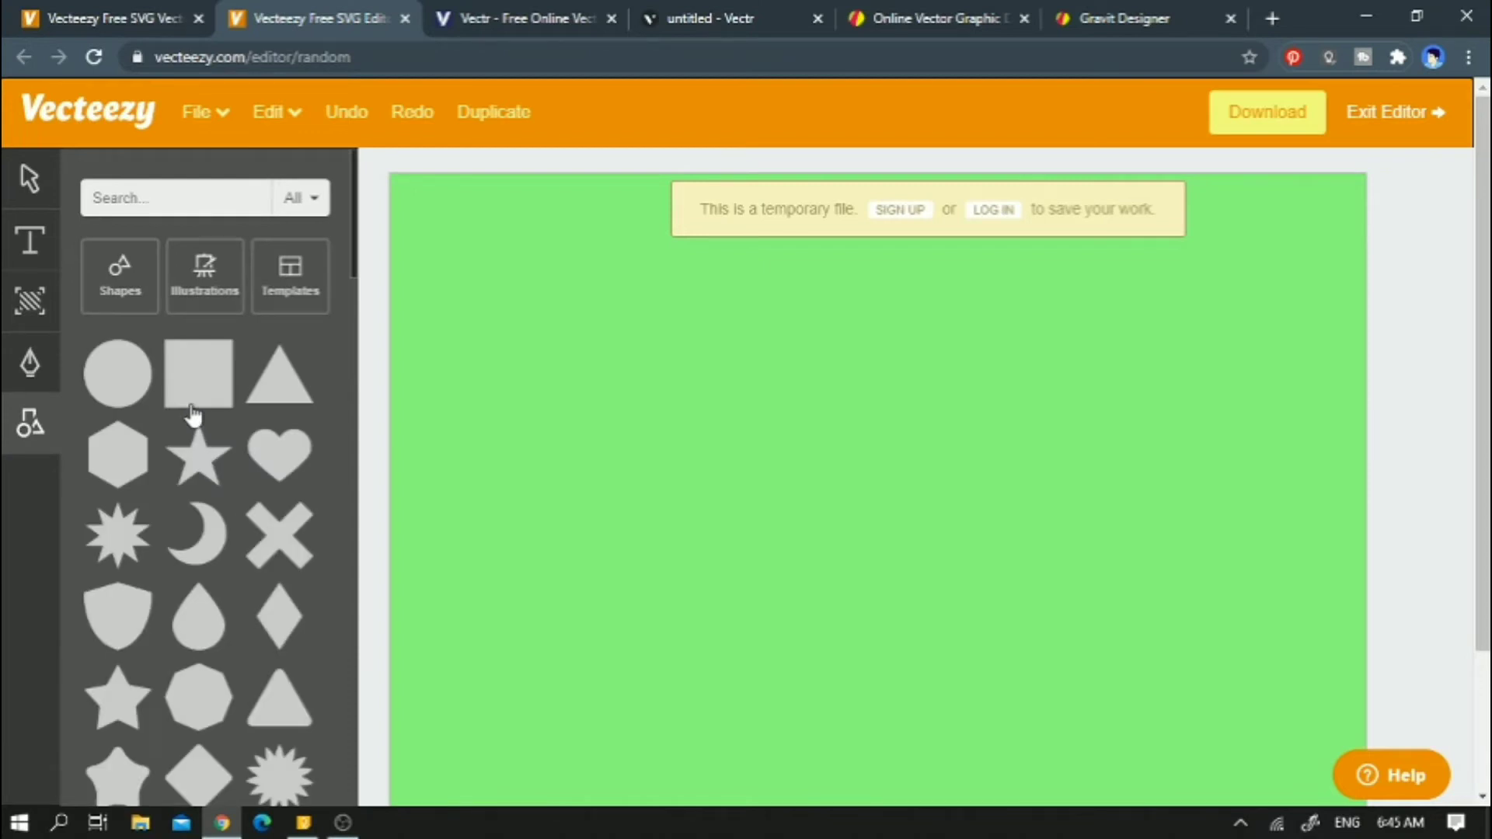
pyautogui.scroll(-7, 224, 378)
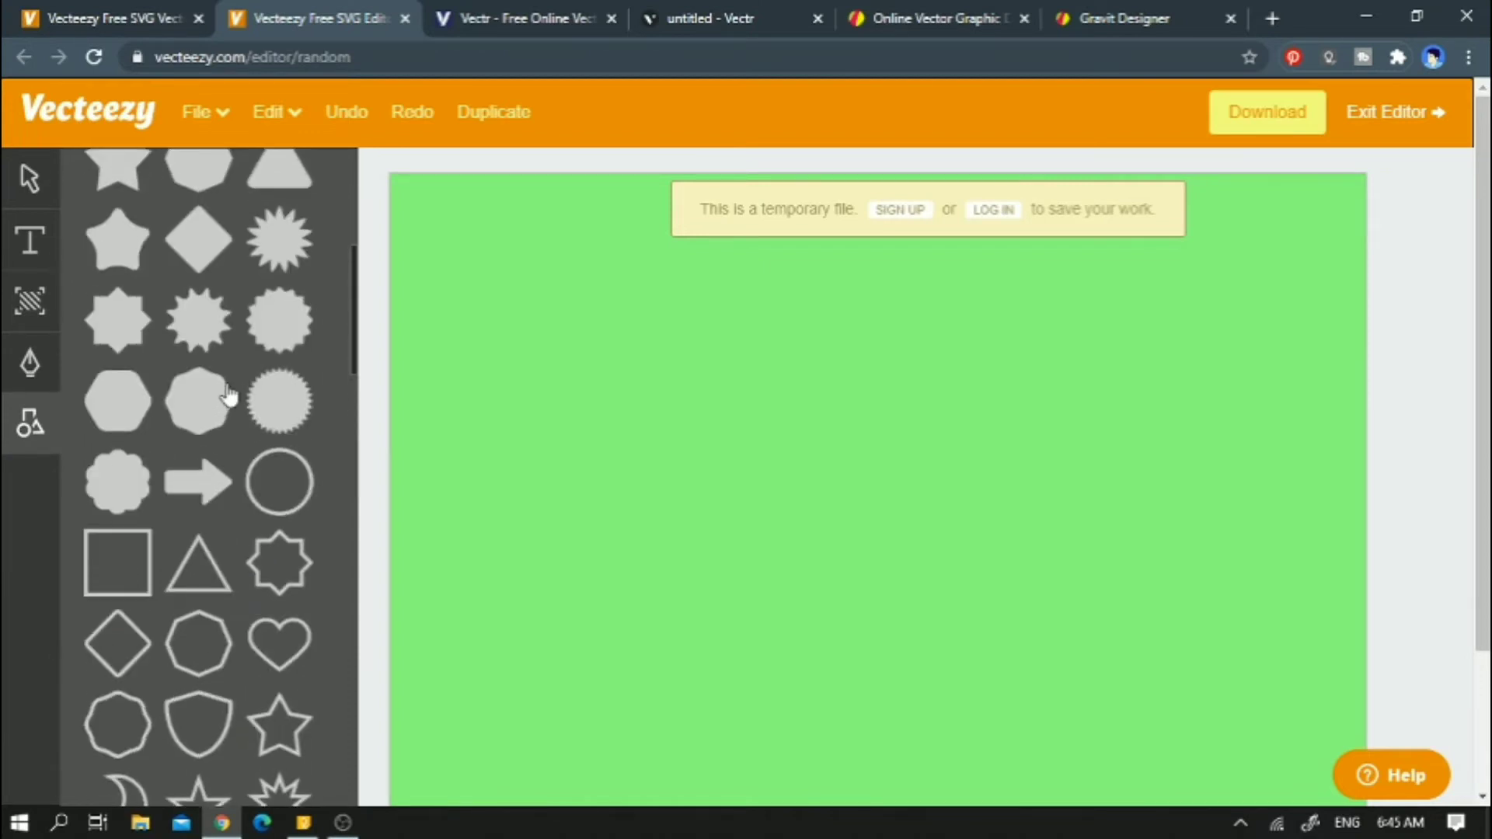
pyautogui.scroll(7, 227, 396)
pyautogui.click(196, 383)
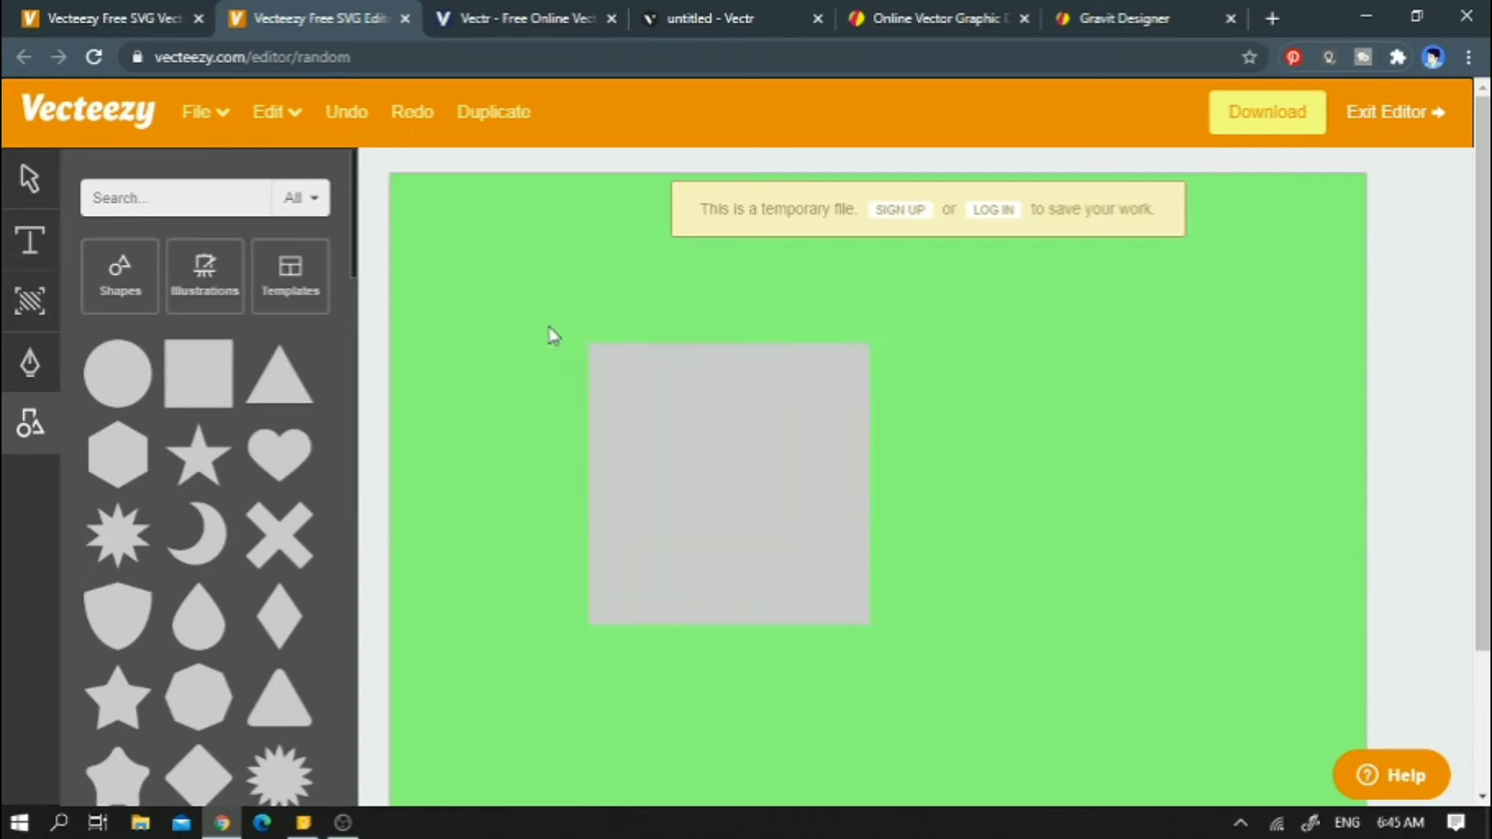
# Add the purple five-petal flower, a small blue flower and the purple lotus illustrations around the square, with the lotus at the canvas's upper right
pyautogui.scroll(-2, 197, 389)
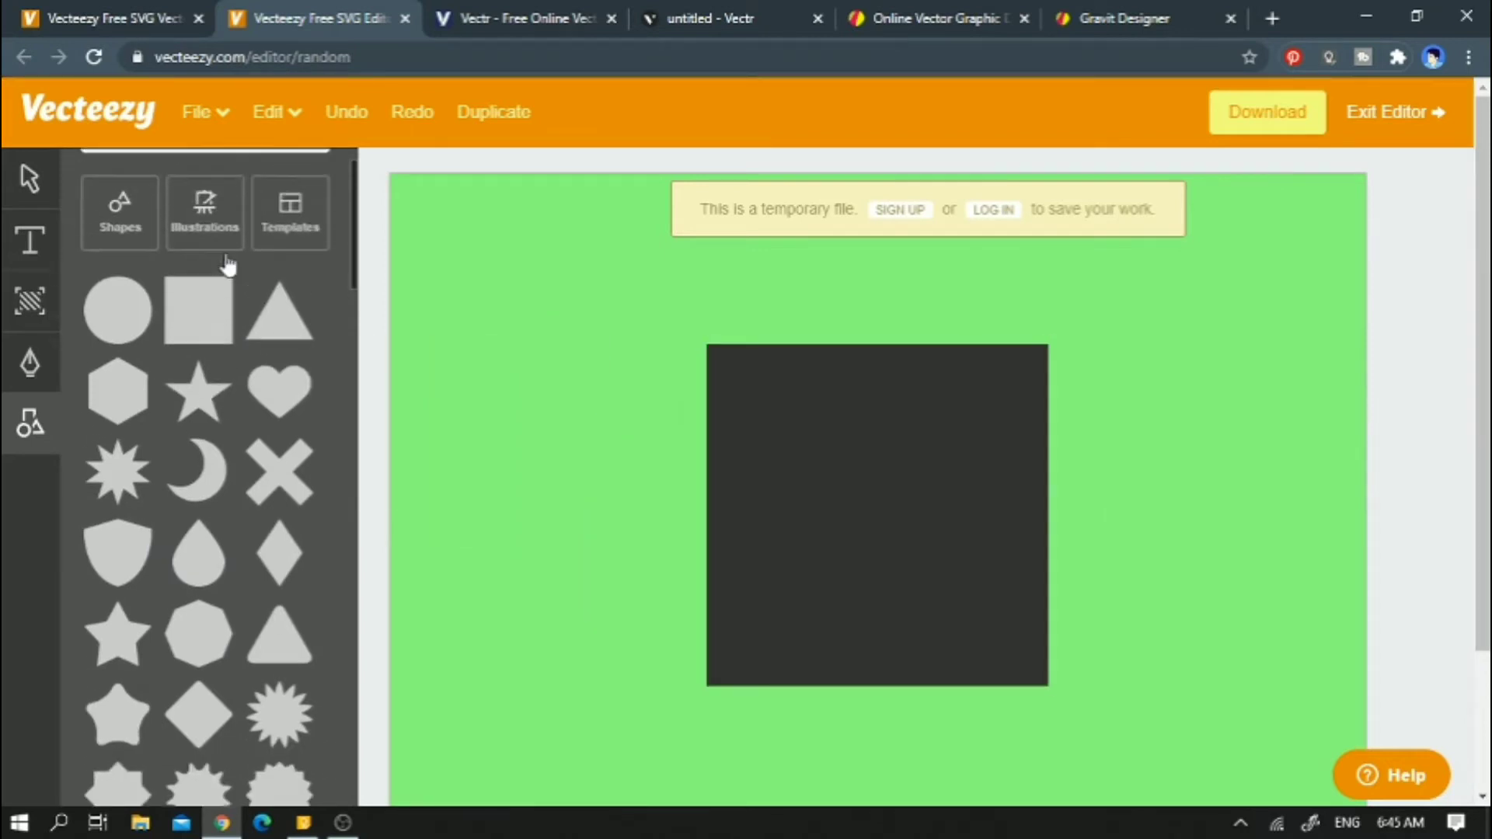
pyautogui.scroll(2, 196, 350)
pyautogui.click(196, 309)
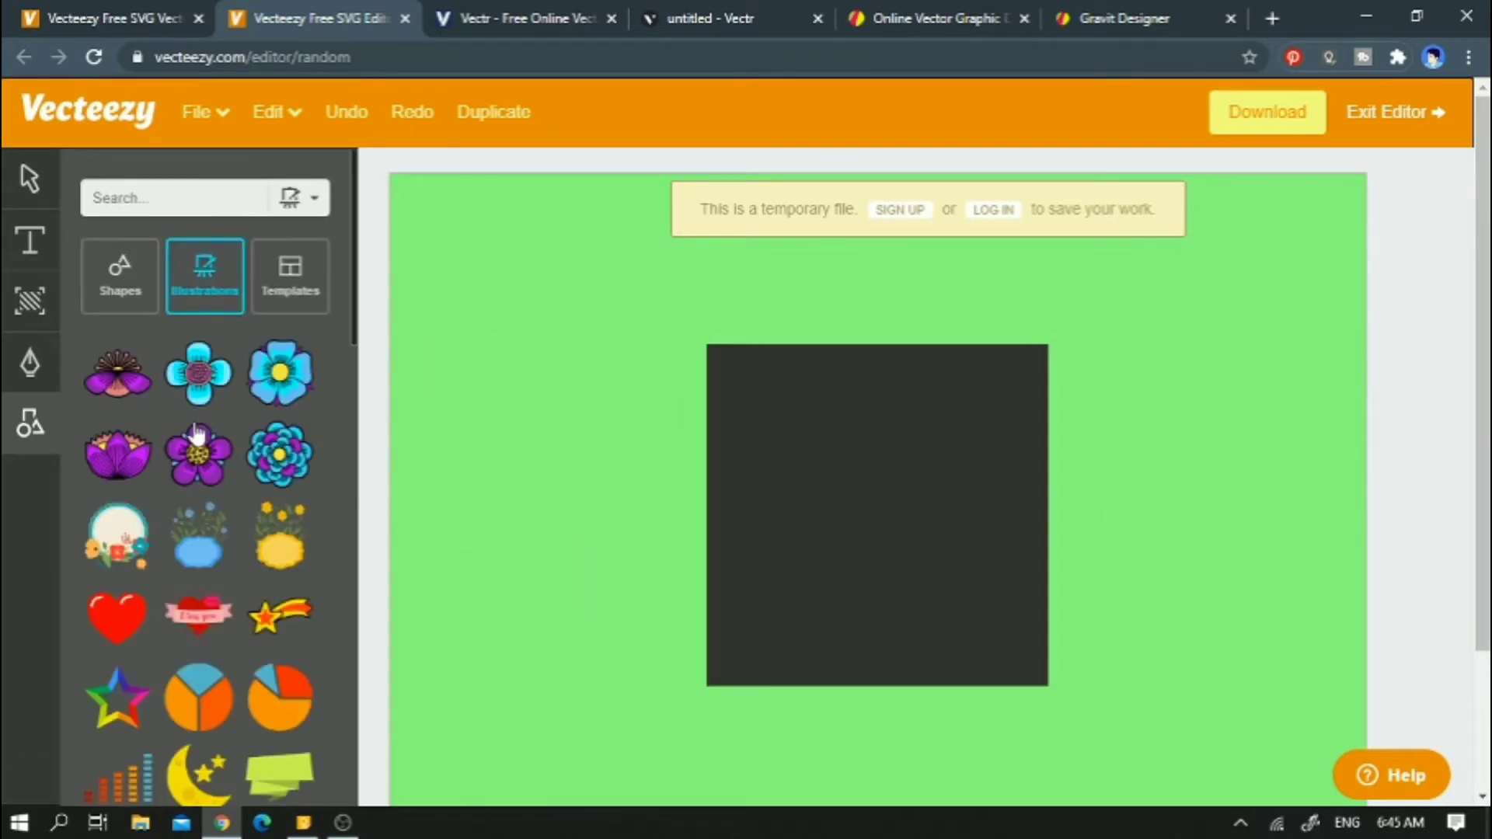
pyautogui.click(198, 454)
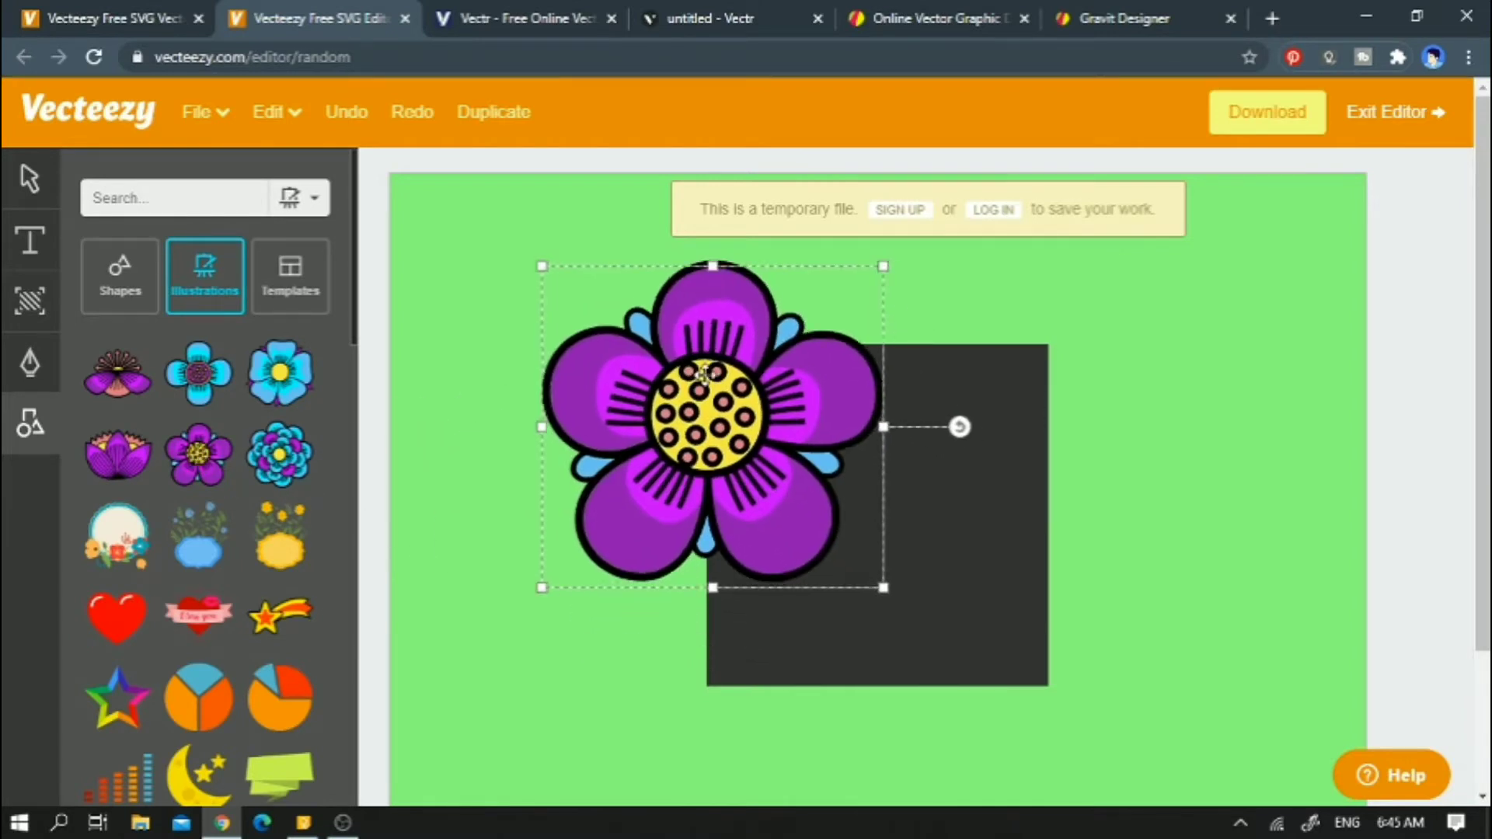
pyautogui.moveTo(283, 394); pyautogui.dragTo(703, 625)
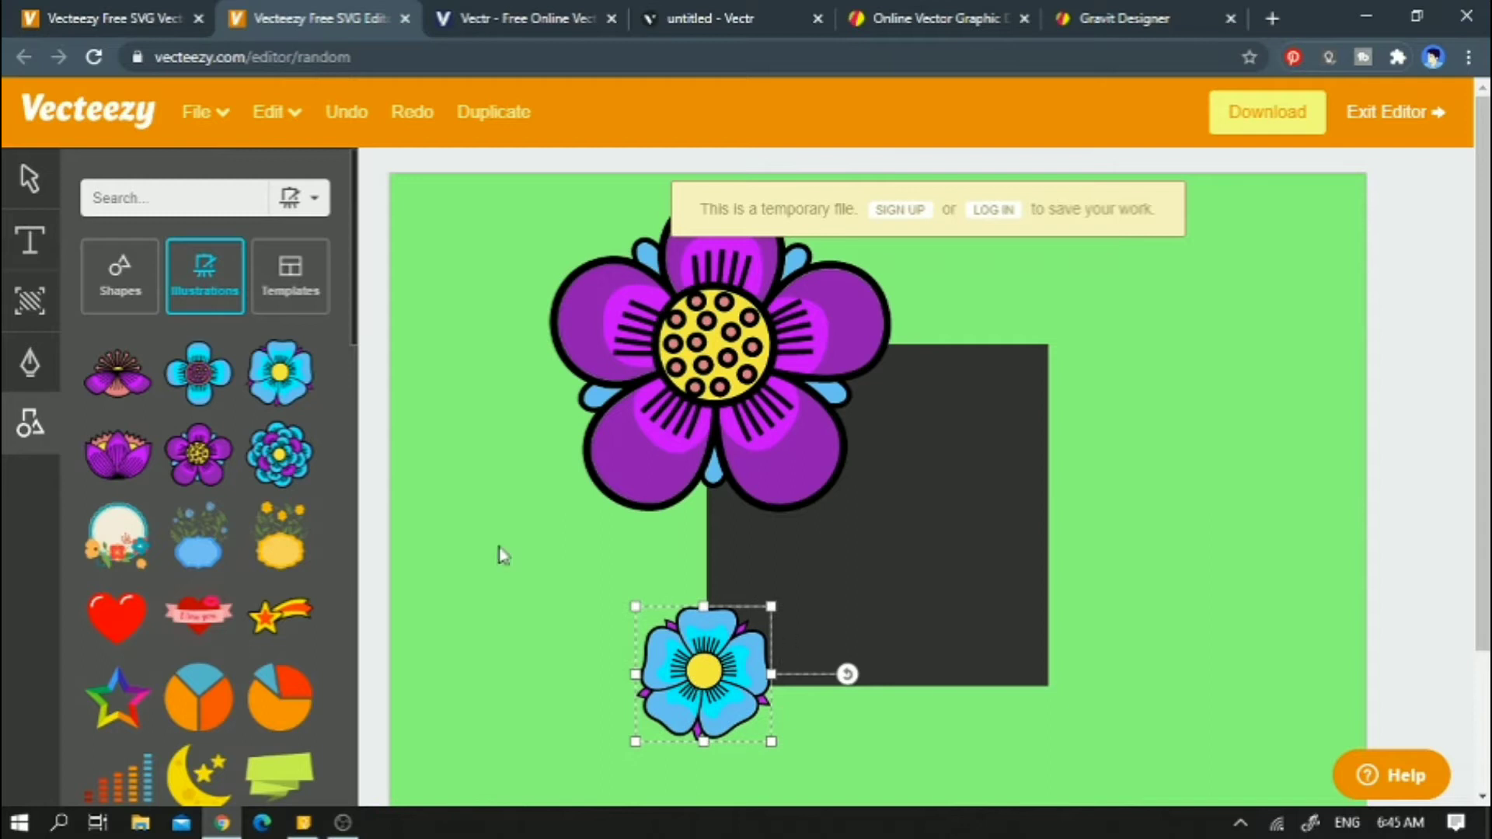
pyautogui.moveTo(117, 454); pyautogui.dragTo(749, 523)
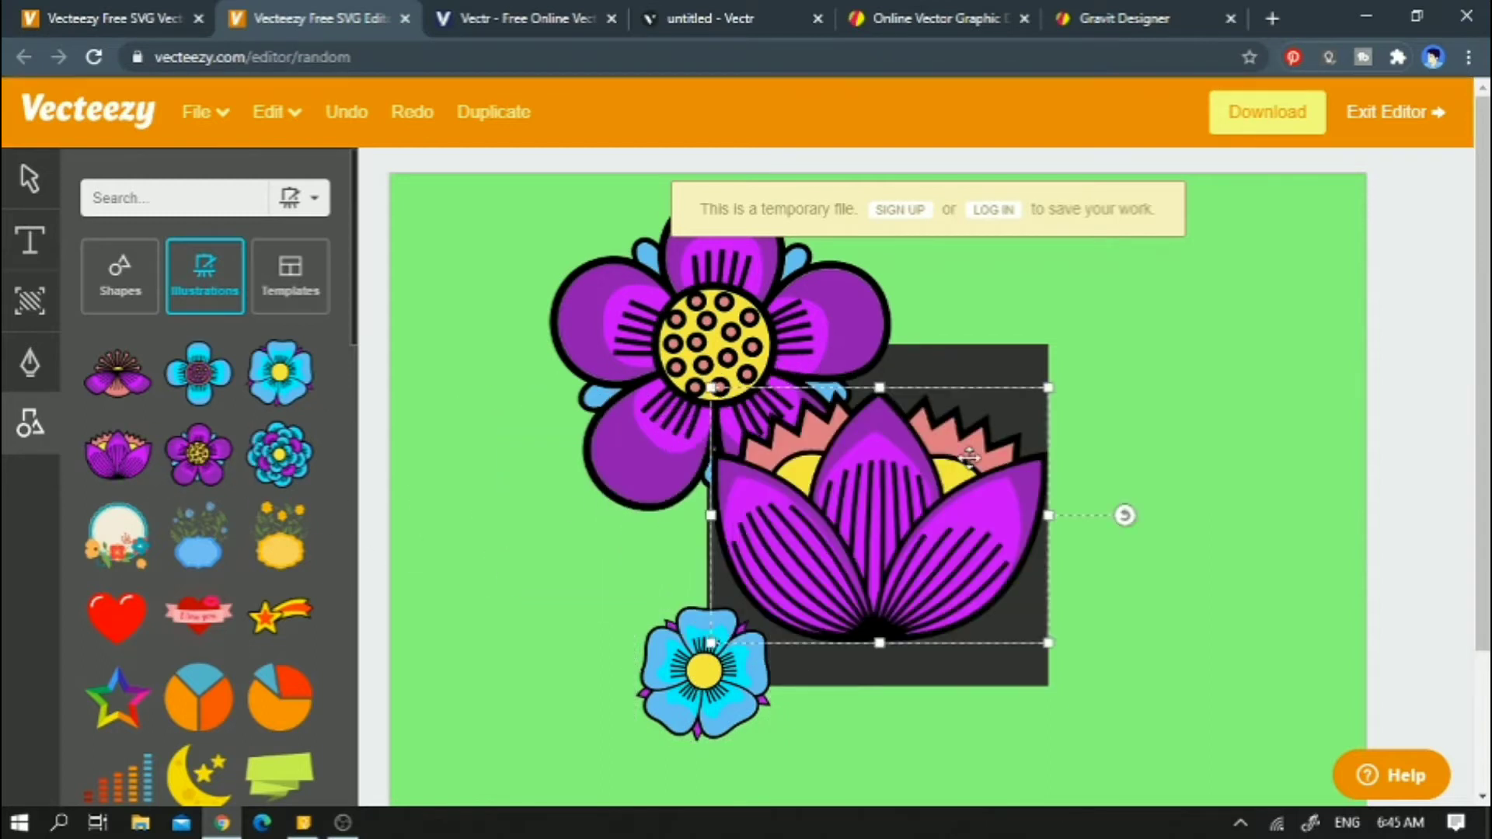
pyautogui.moveTo(969, 457); pyautogui.dragTo(1203, 274)
# Add a Medium Text element over the lower-right part of the dark square
pyautogui.click(30, 240)
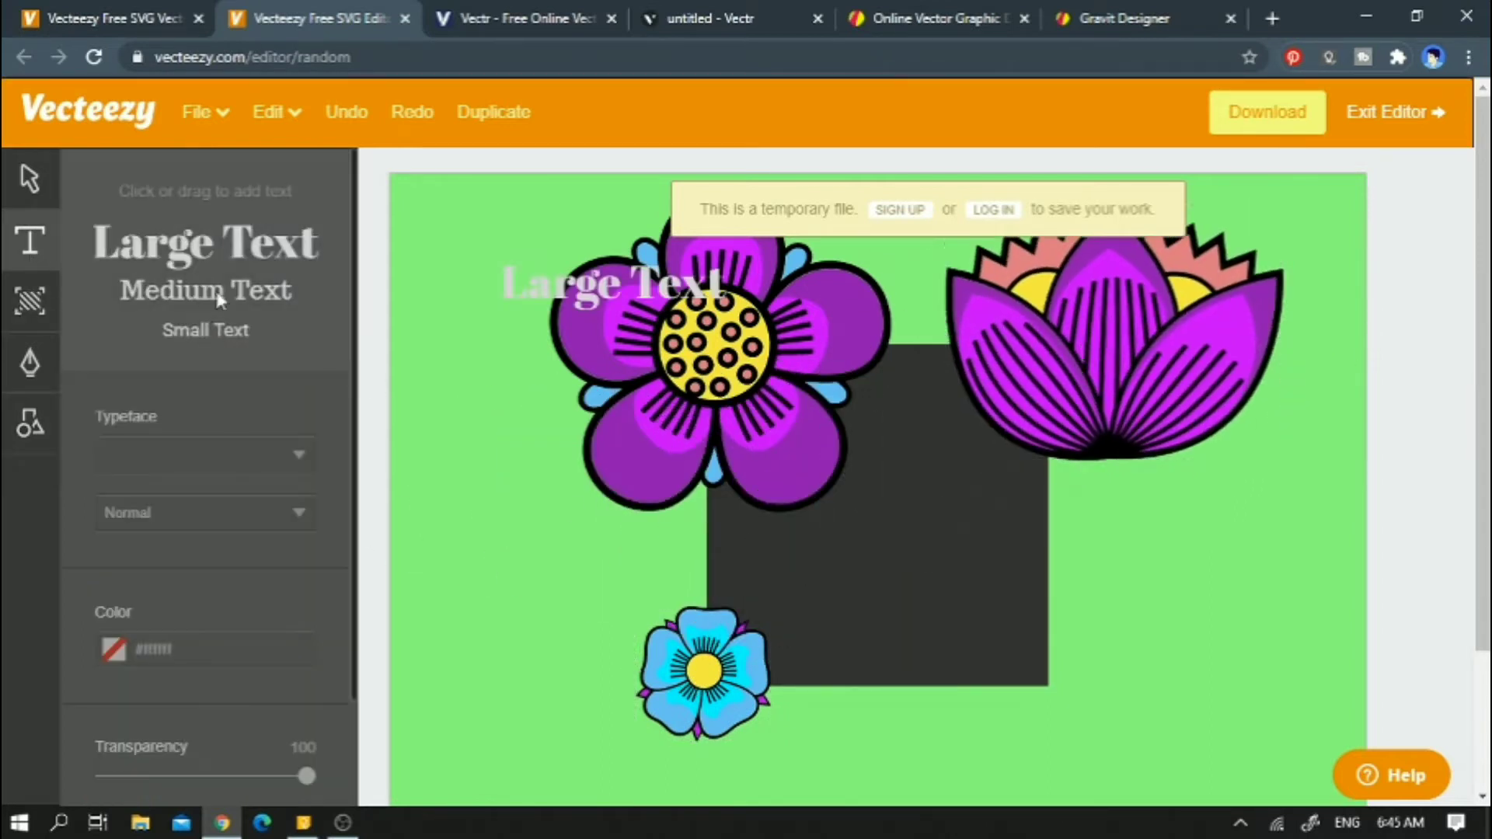
pyautogui.moveTo(187, 299); pyautogui.dragTo(971, 594)
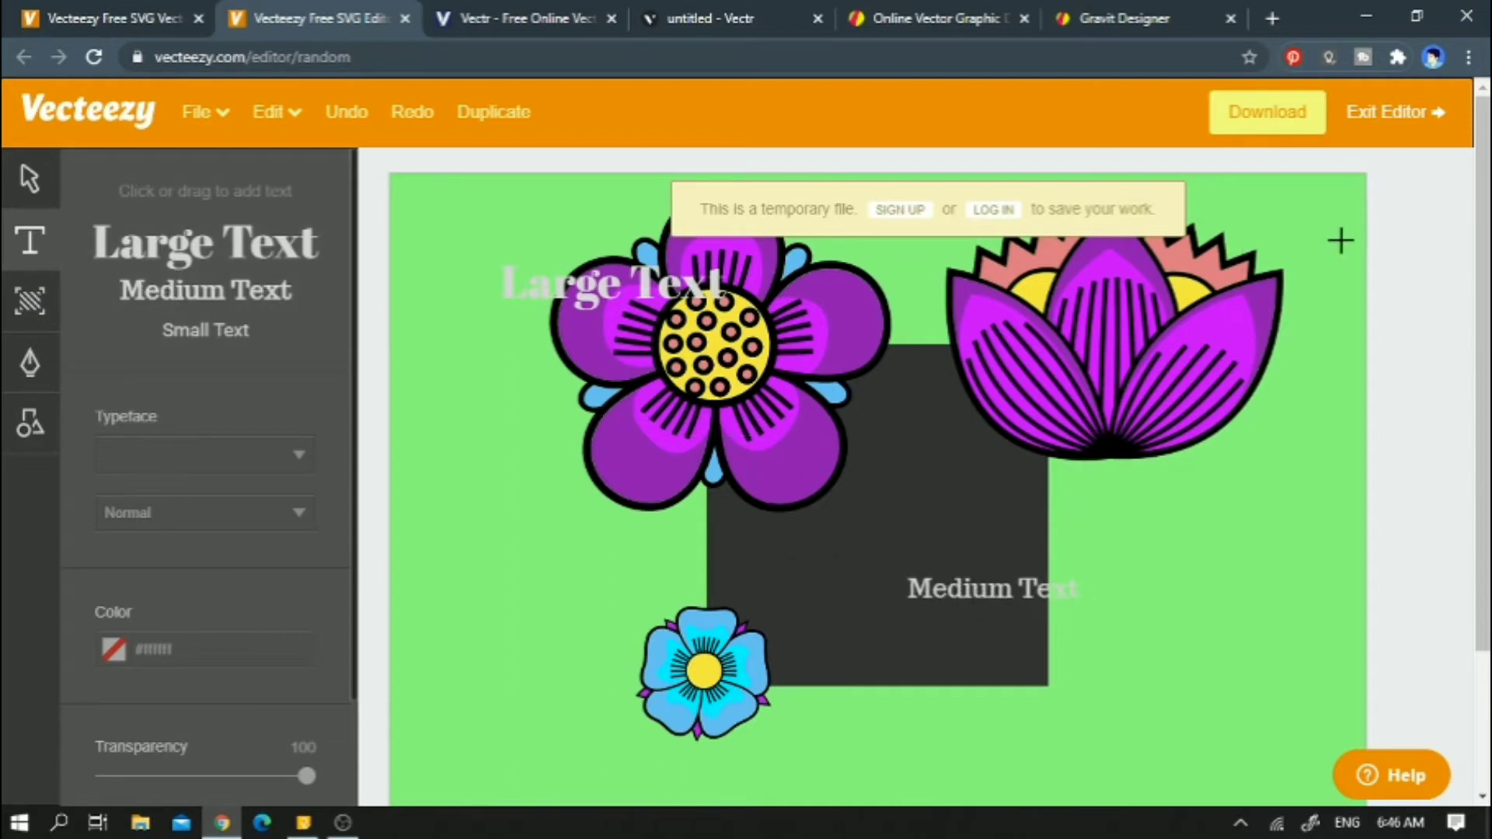
# Check which file types are available for downloading the design
pyautogui.click(1286, 123)
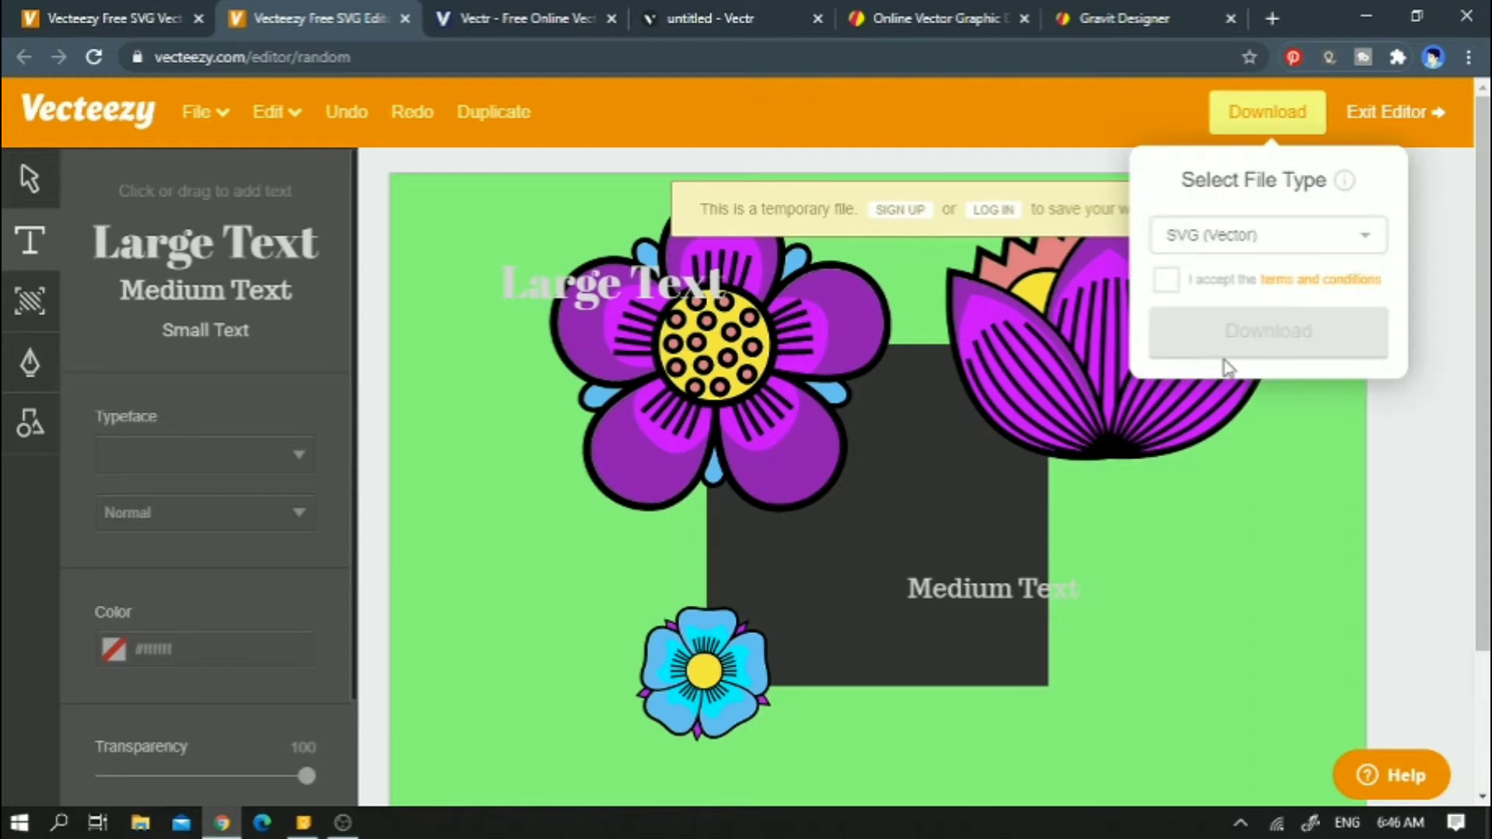
pyautogui.click(1261, 243)
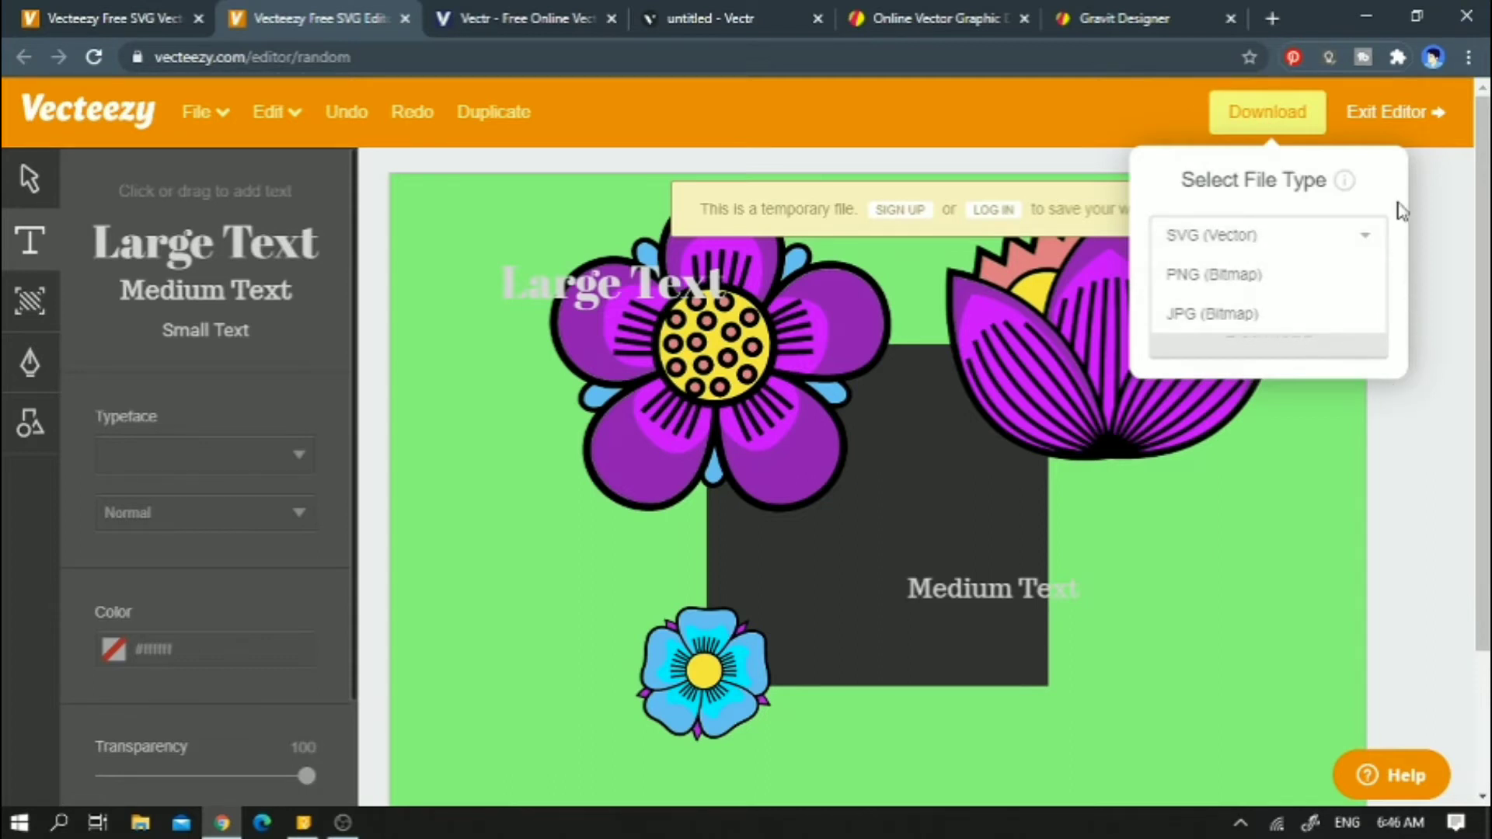
pyautogui.click(1305, 184)
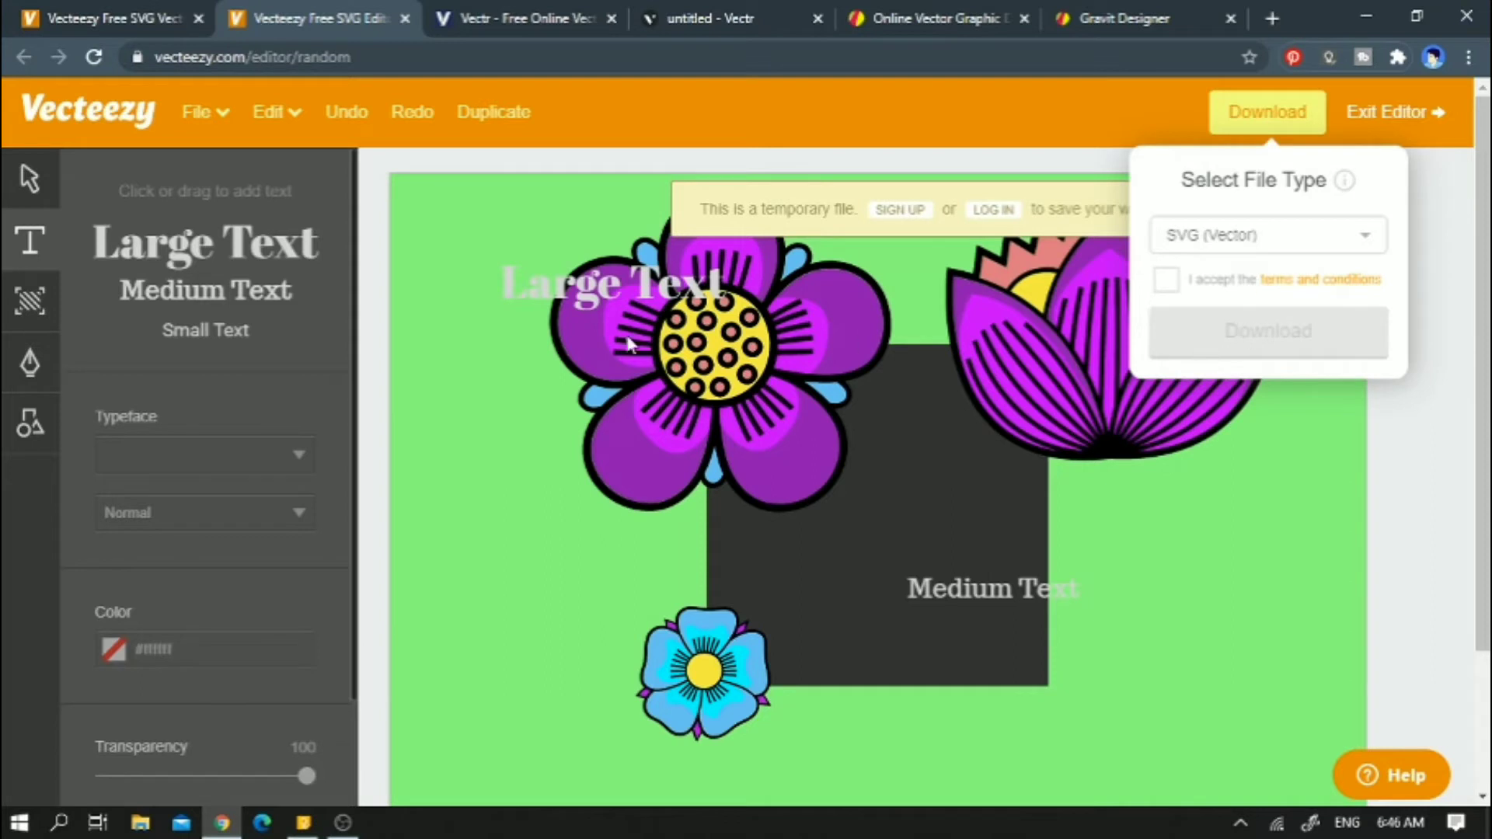
# Switch to the Vectr home page and look through its feature sections
pyautogui.click(547, 11)
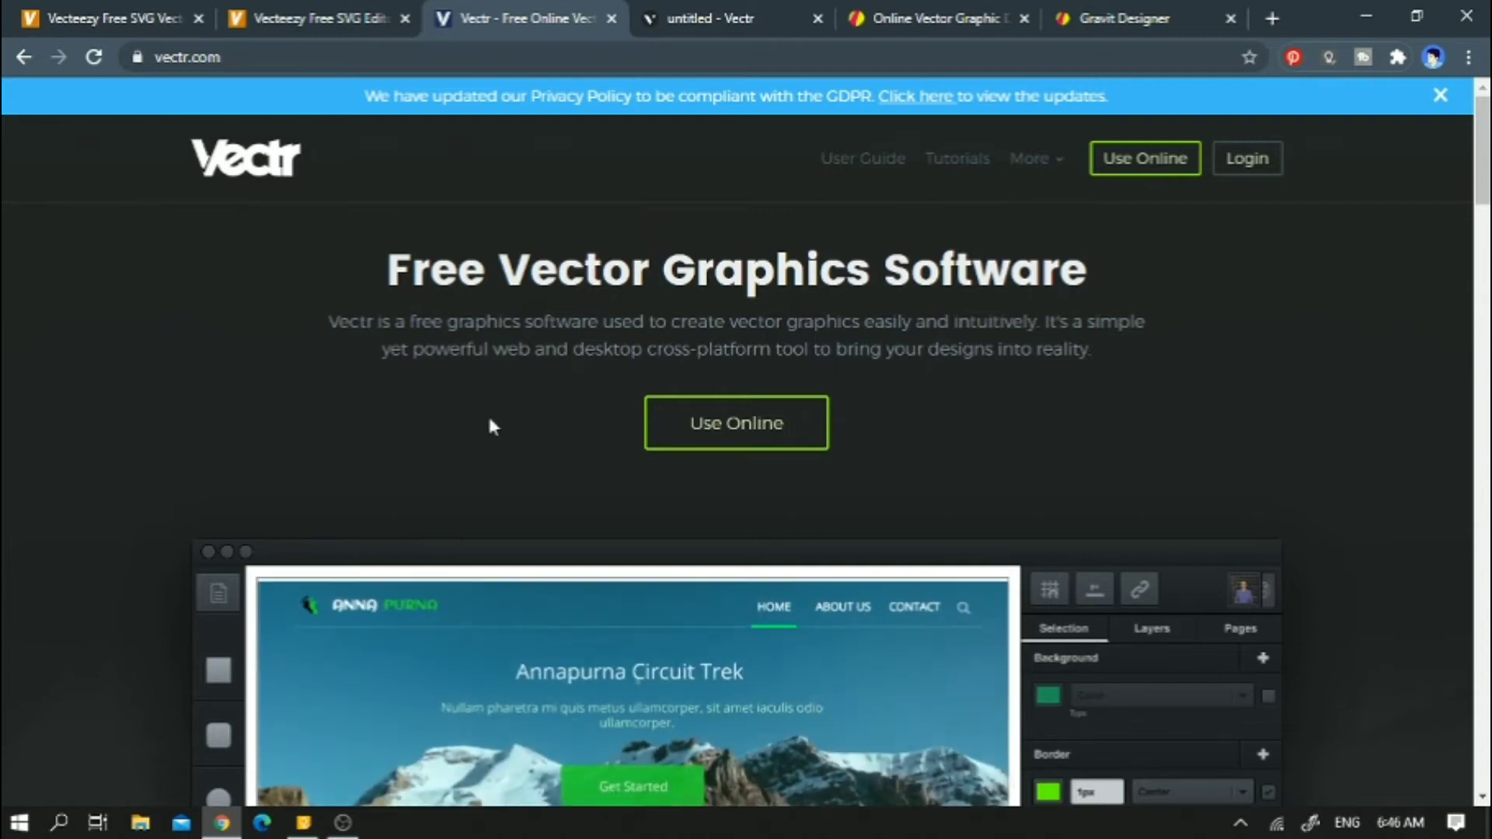
pyautogui.scroll(-5, 626, 388)
pyautogui.scroll(-4, 676, 353)
pyautogui.scroll(10, 669, 516)
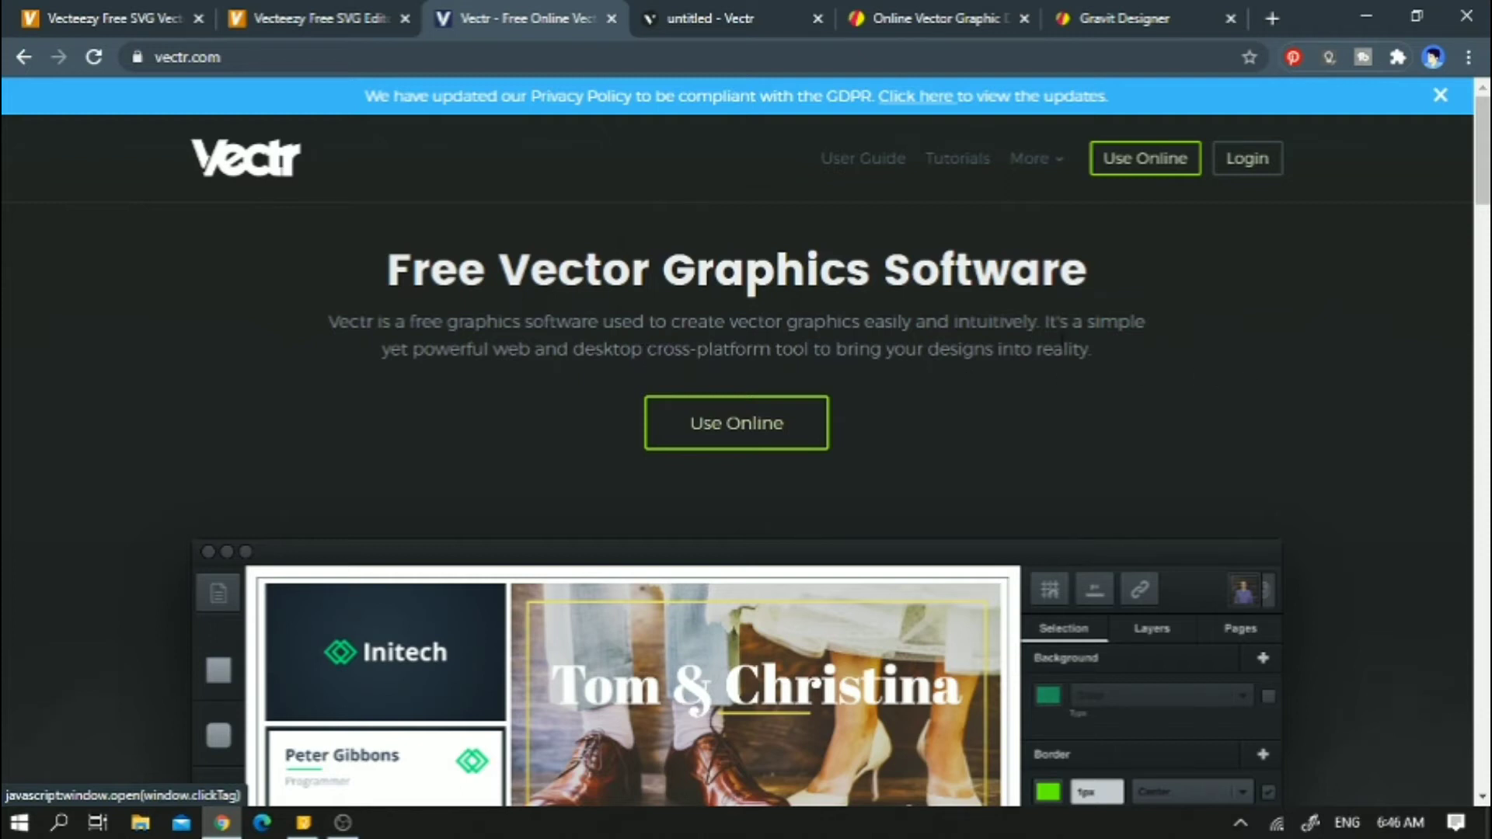
pyautogui.scroll(-8, 1109, 365)
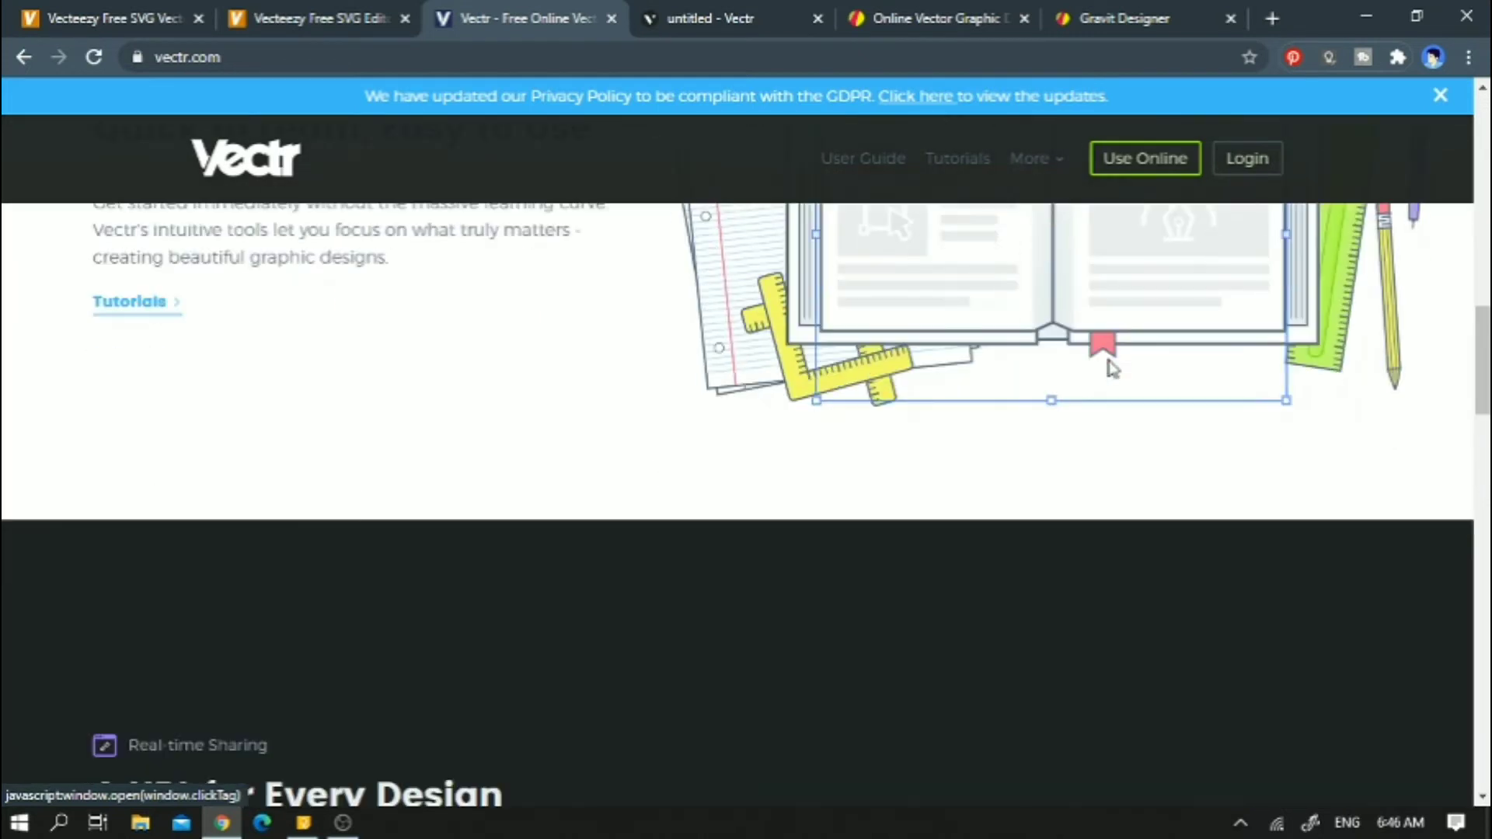
pyautogui.scroll(3, 1112, 369)
pyautogui.scroll(-7, 1109, 368)
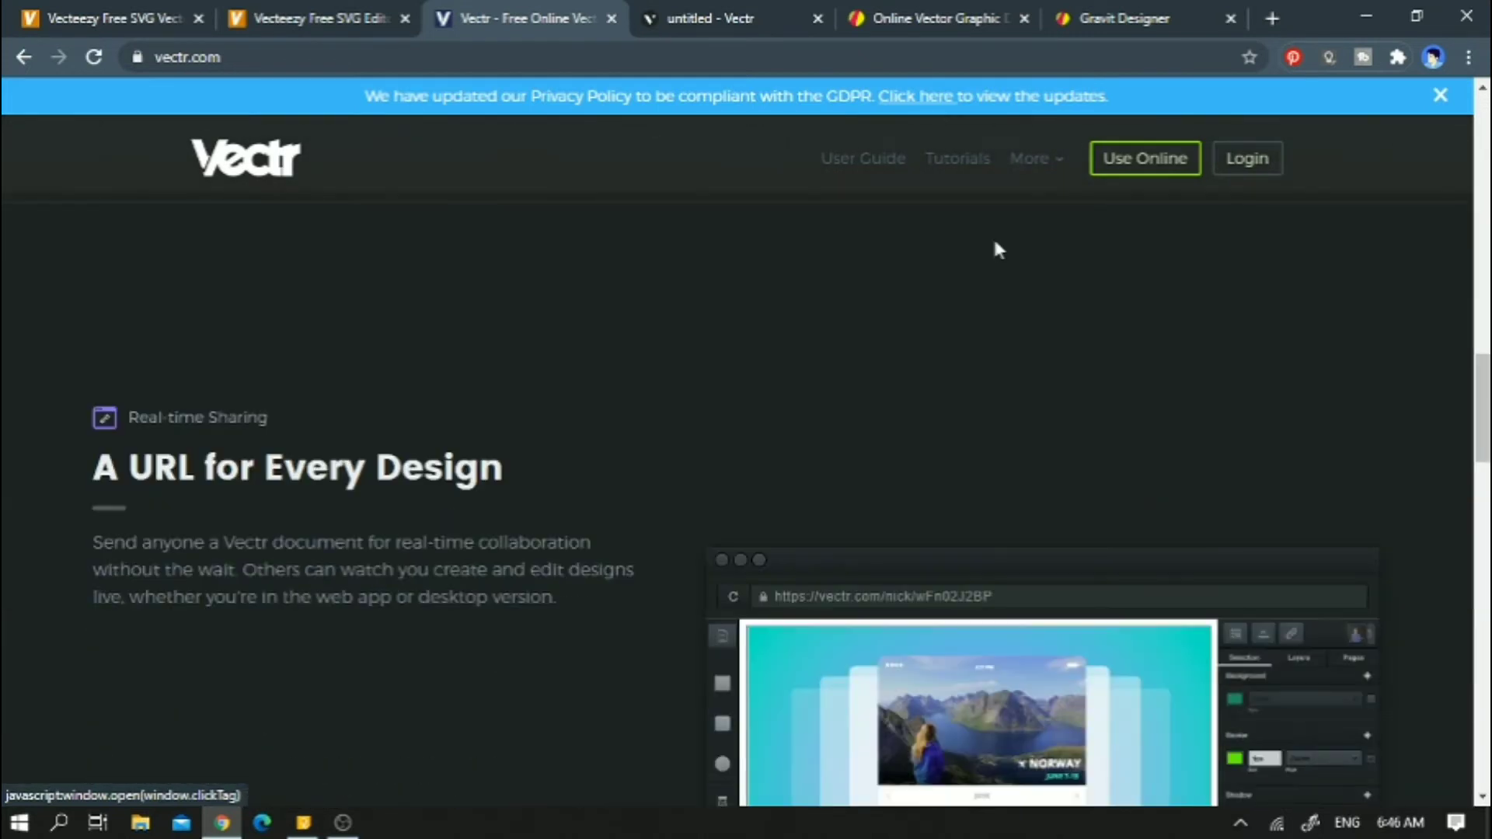
# In the untitled Vectr document, draw a circle about 379 px in diameter near the page center and add a second page
pyautogui.click(768, 14)
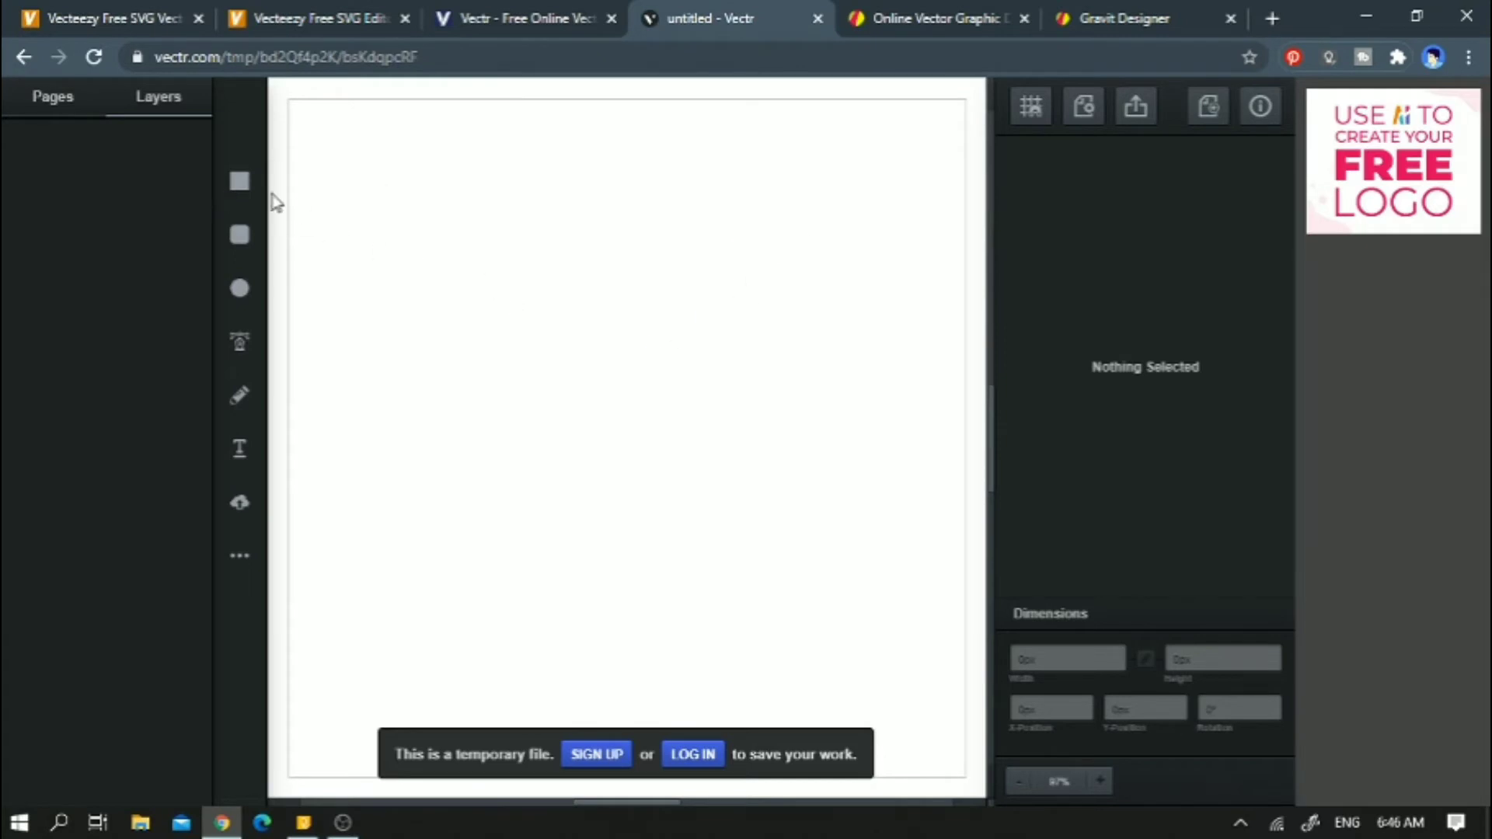
pyautogui.click(59, 115)
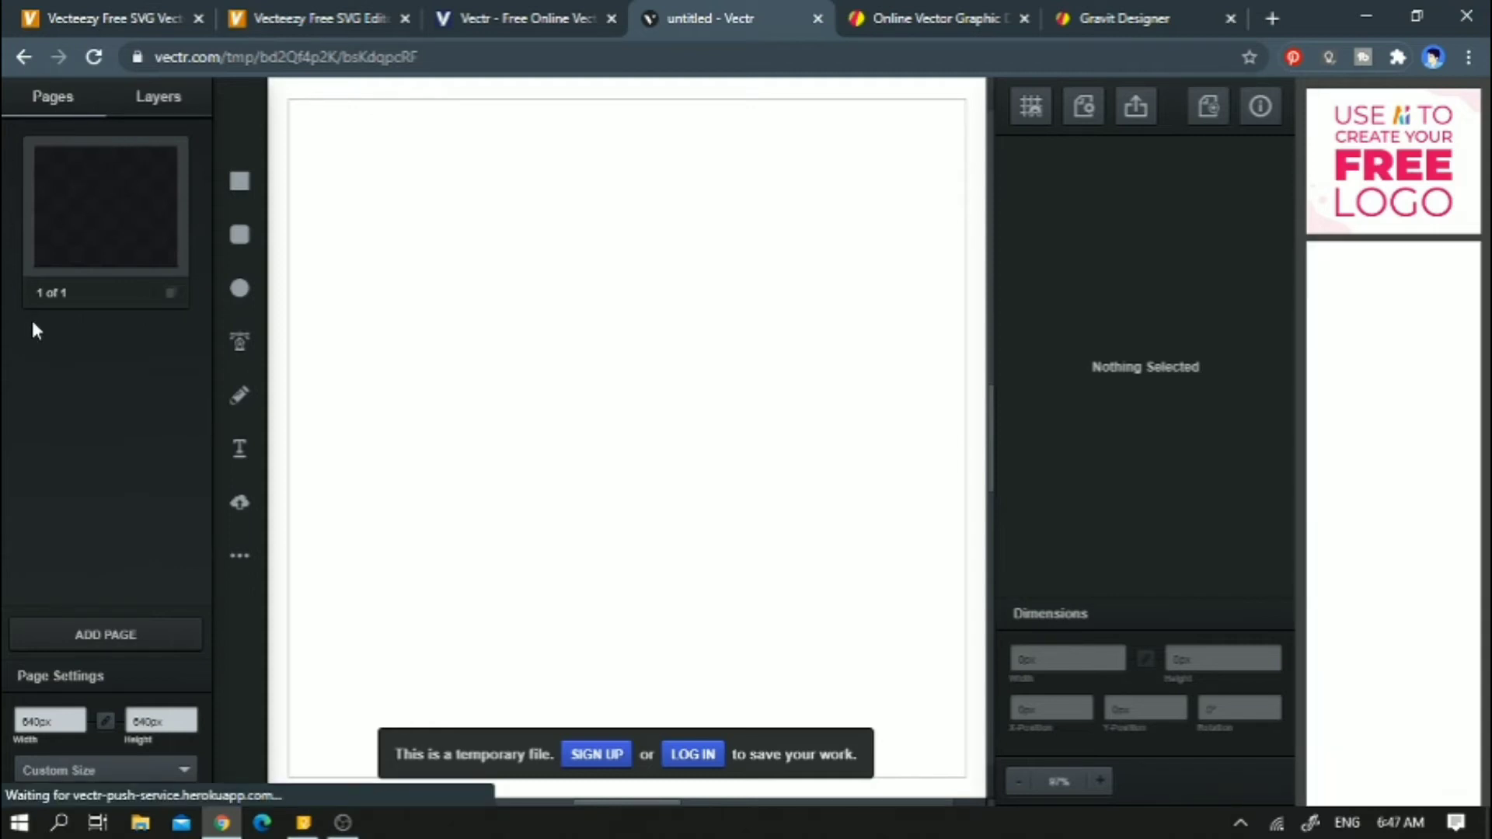
pyautogui.click(241, 289)
pyautogui.moveTo(434, 249); pyautogui.dragTo(844, 645)
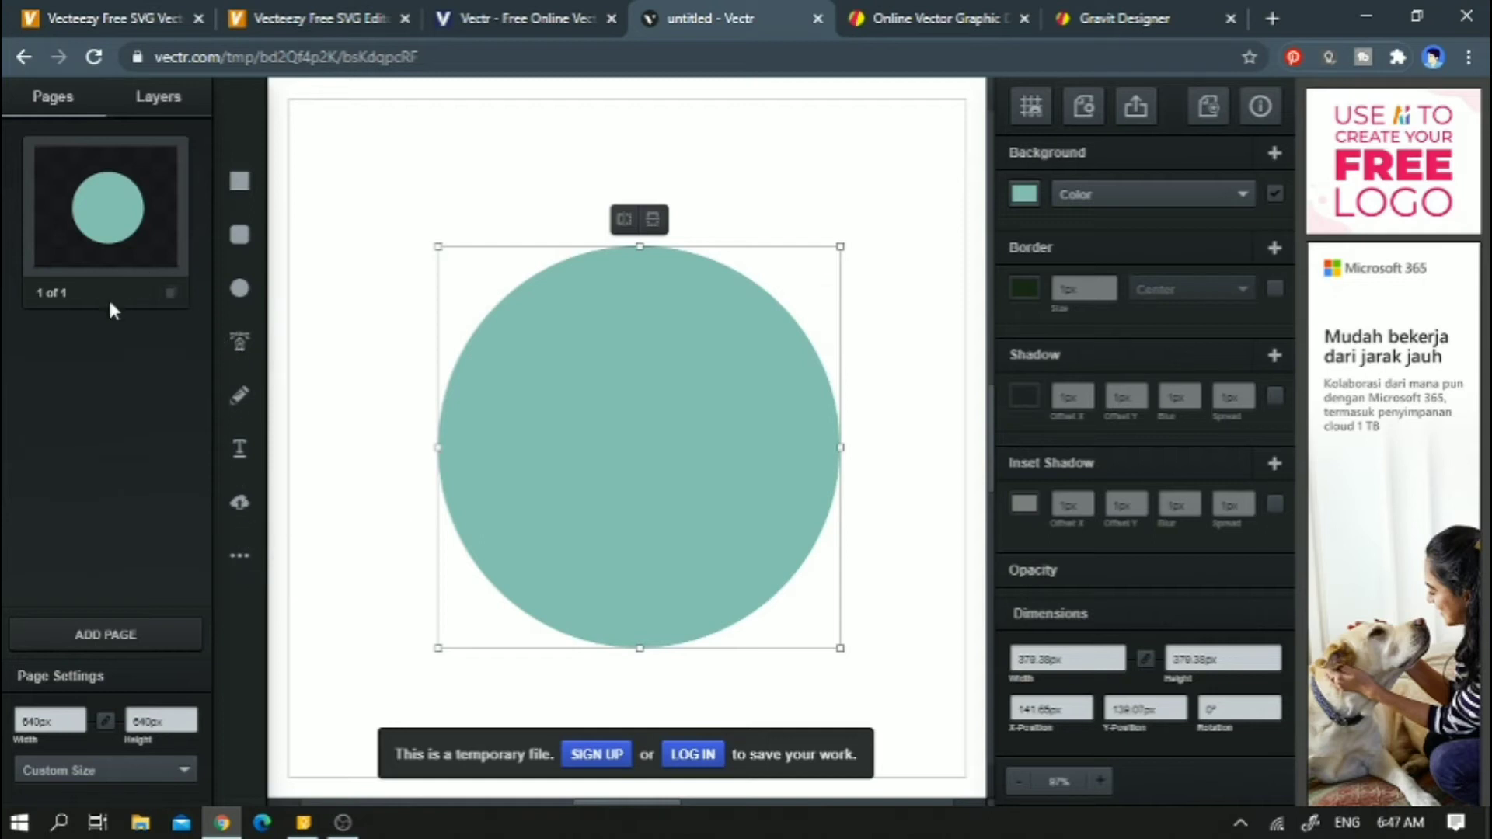
pyautogui.click(78, 637)
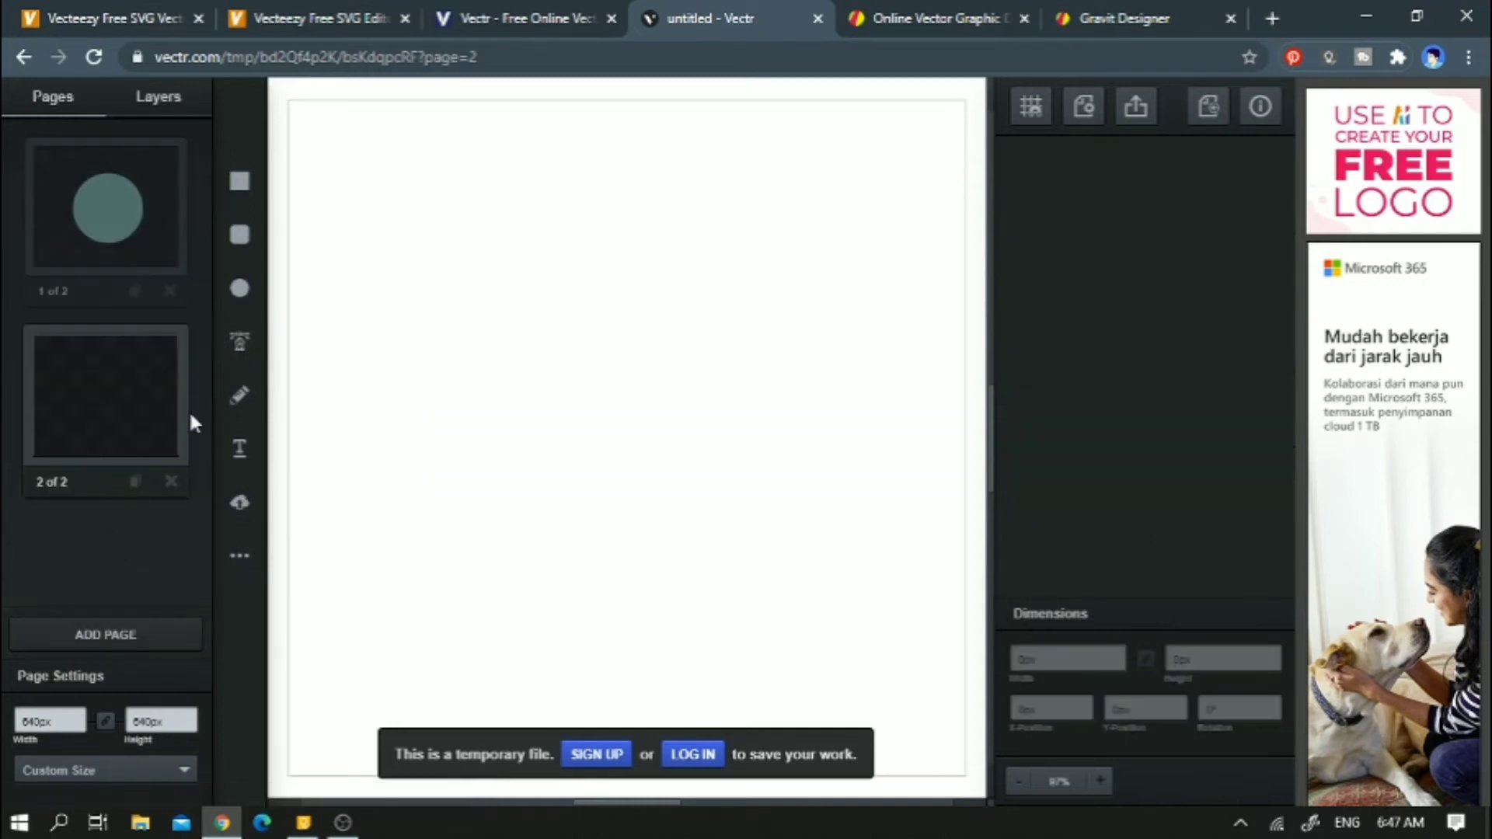
# On the second page, draw a rounded square about 325 px wide and move it to the page center
pyautogui.click(239, 234)
pyautogui.moveTo(506, 225); pyautogui.dragTo(847, 565)
pyautogui.moveTo(739, 420); pyautogui.dragTo(697, 473)
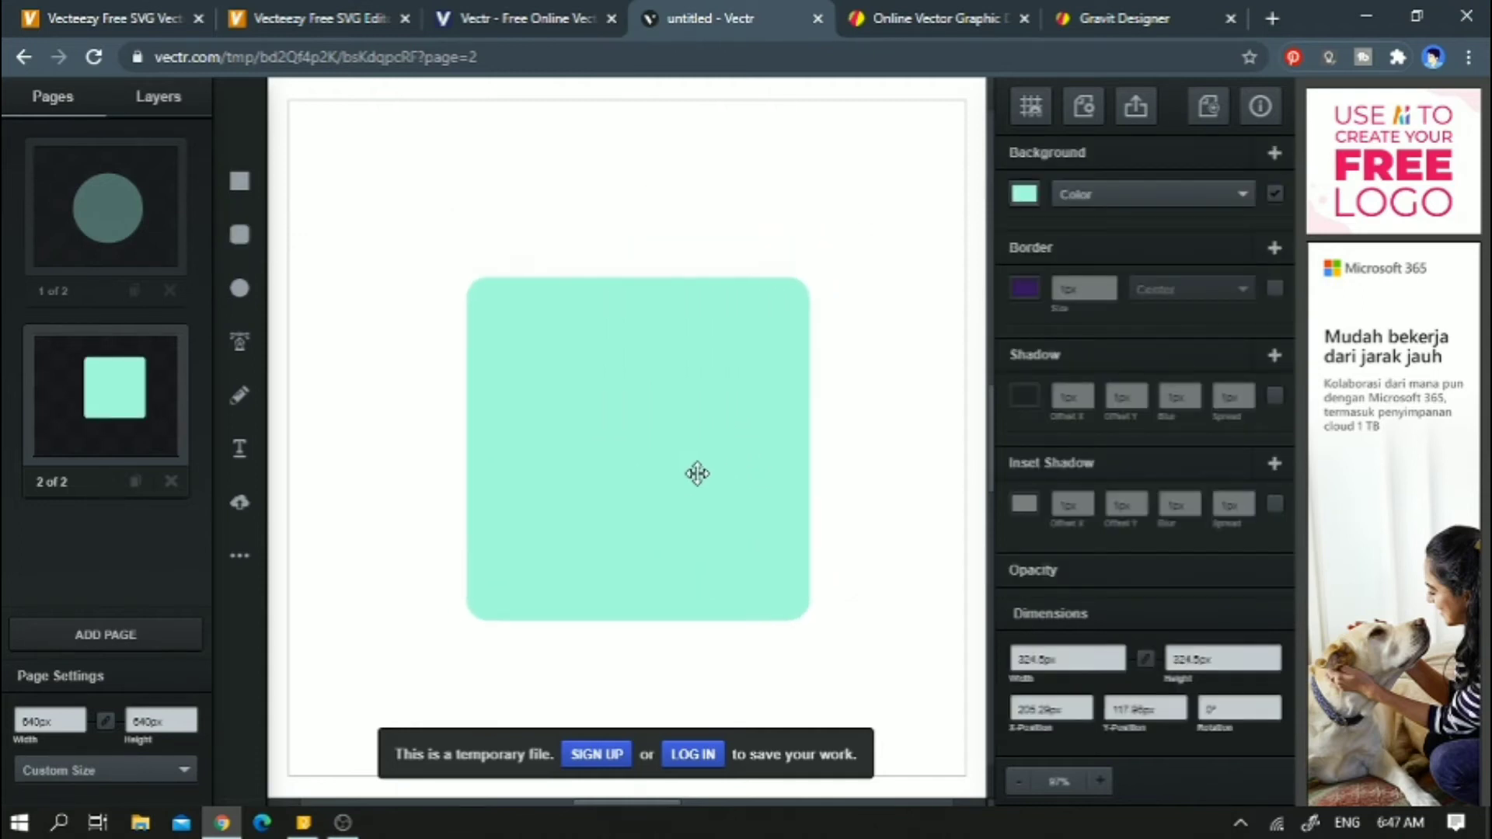
# On the first page, draw a plus shape about 231 px wide and center it over the circle
pyautogui.click(109, 241)
pyautogui.click(135, 411)
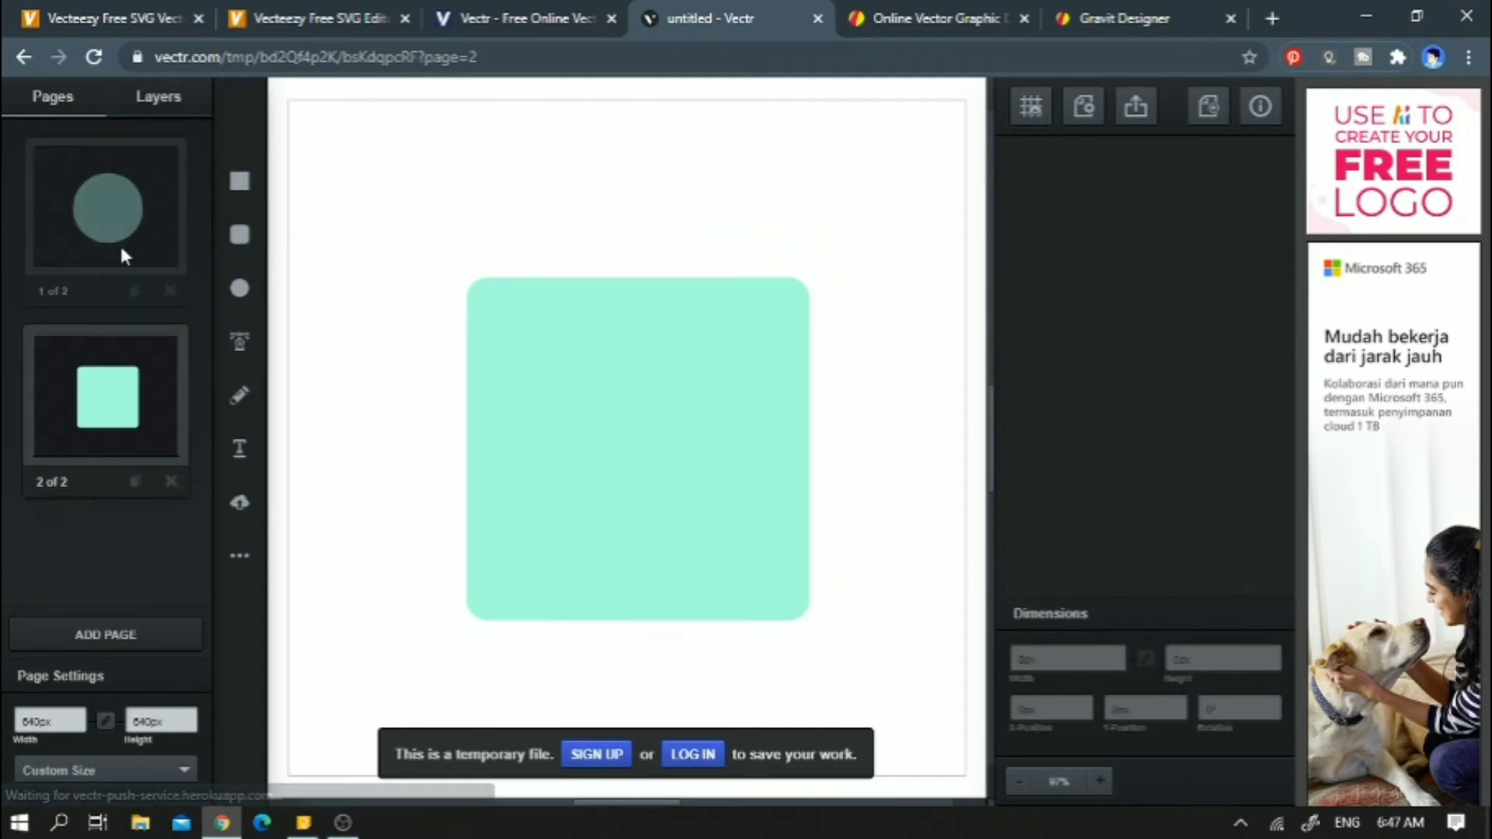
pyautogui.click(121, 249)
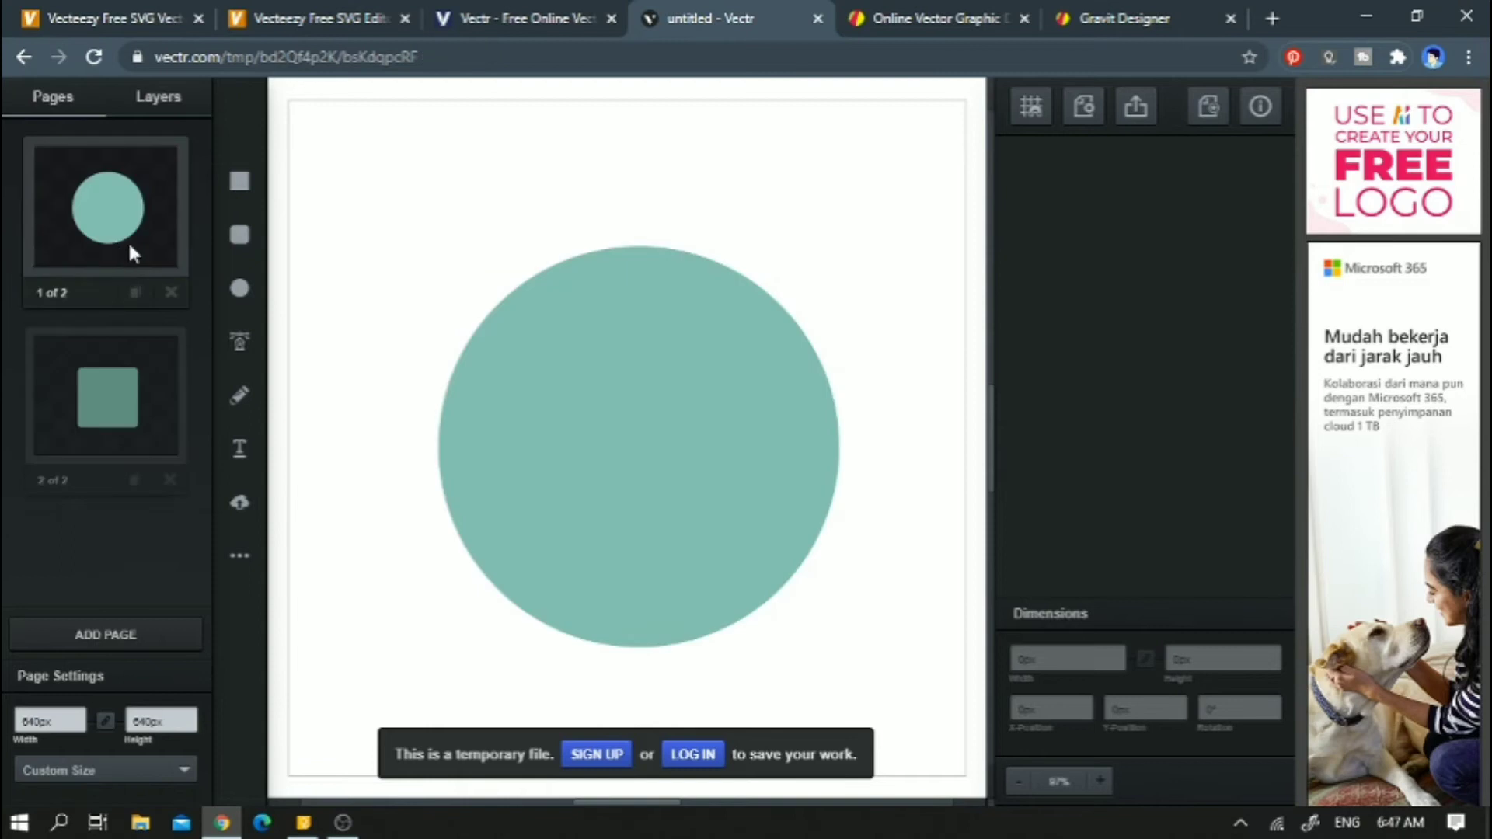
pyautogui.click(239, 558)
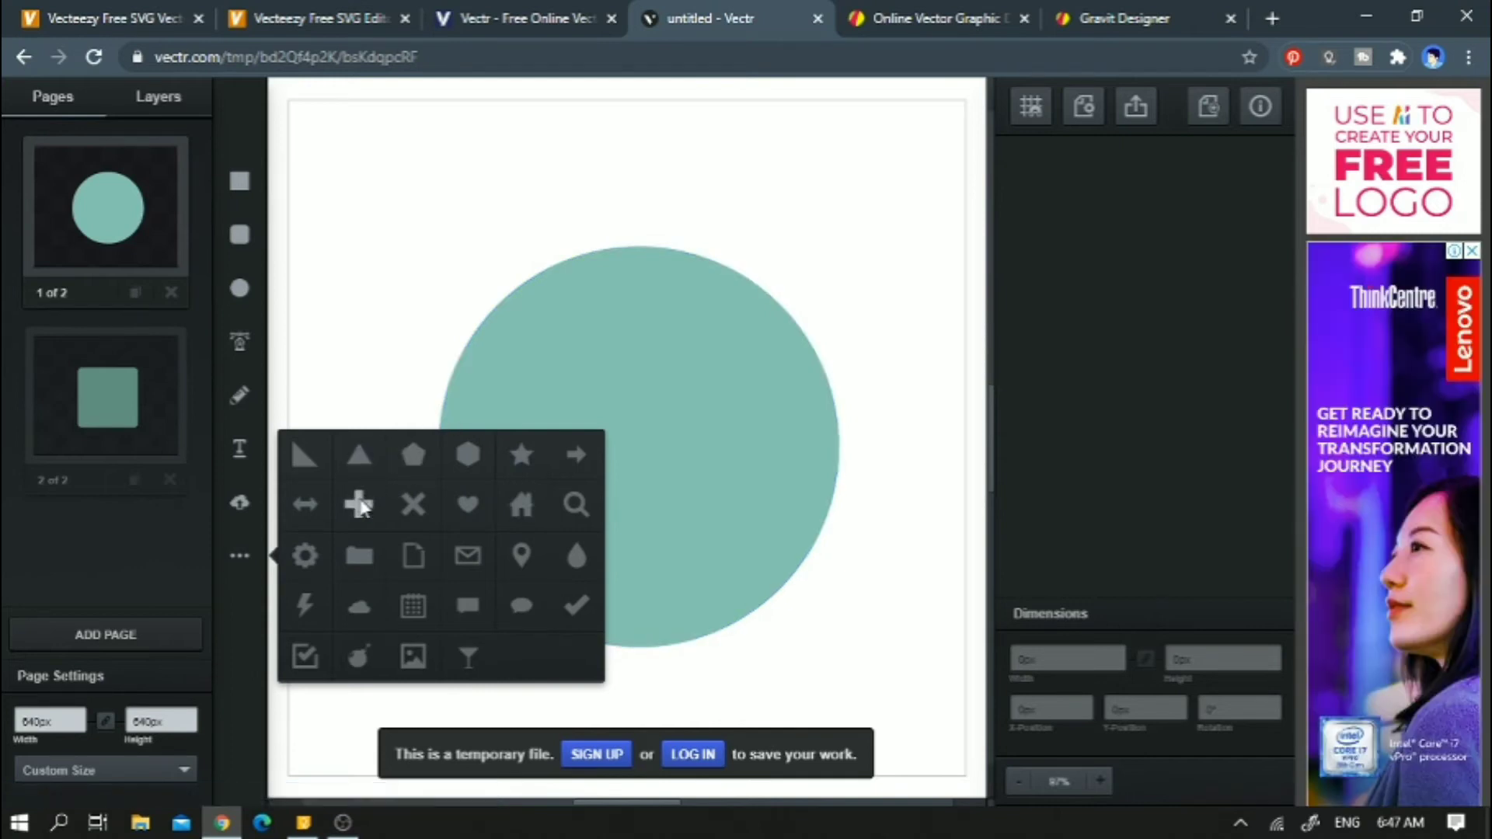
pyautogui.click(360, 505)
pyautogui.moveTo(445, 291); pyautogui.dragTo(689, 533)
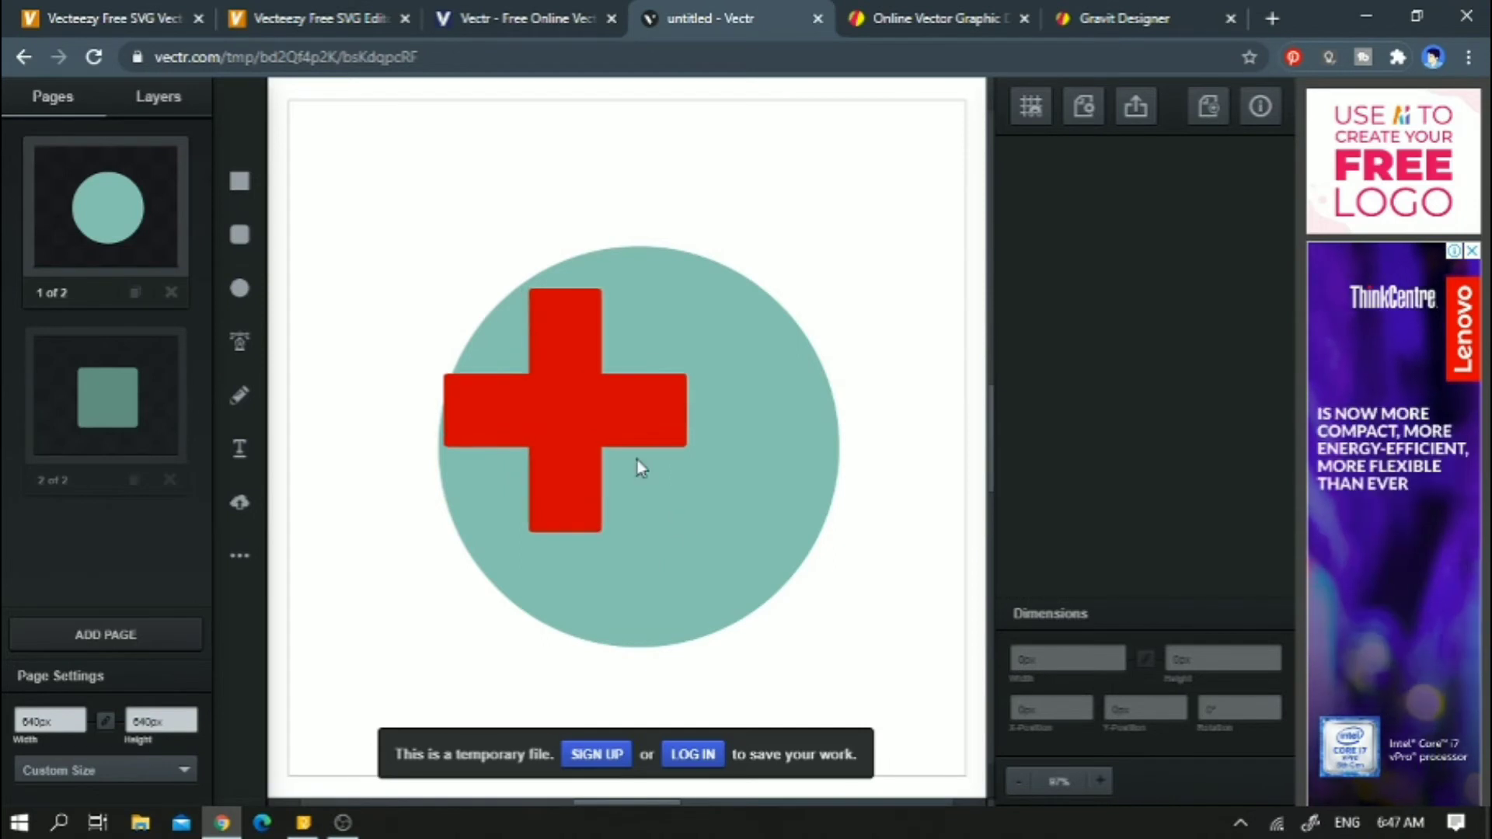
pyautogui.moveTo(580, 422); pyautogui.dragTo(636, 460)
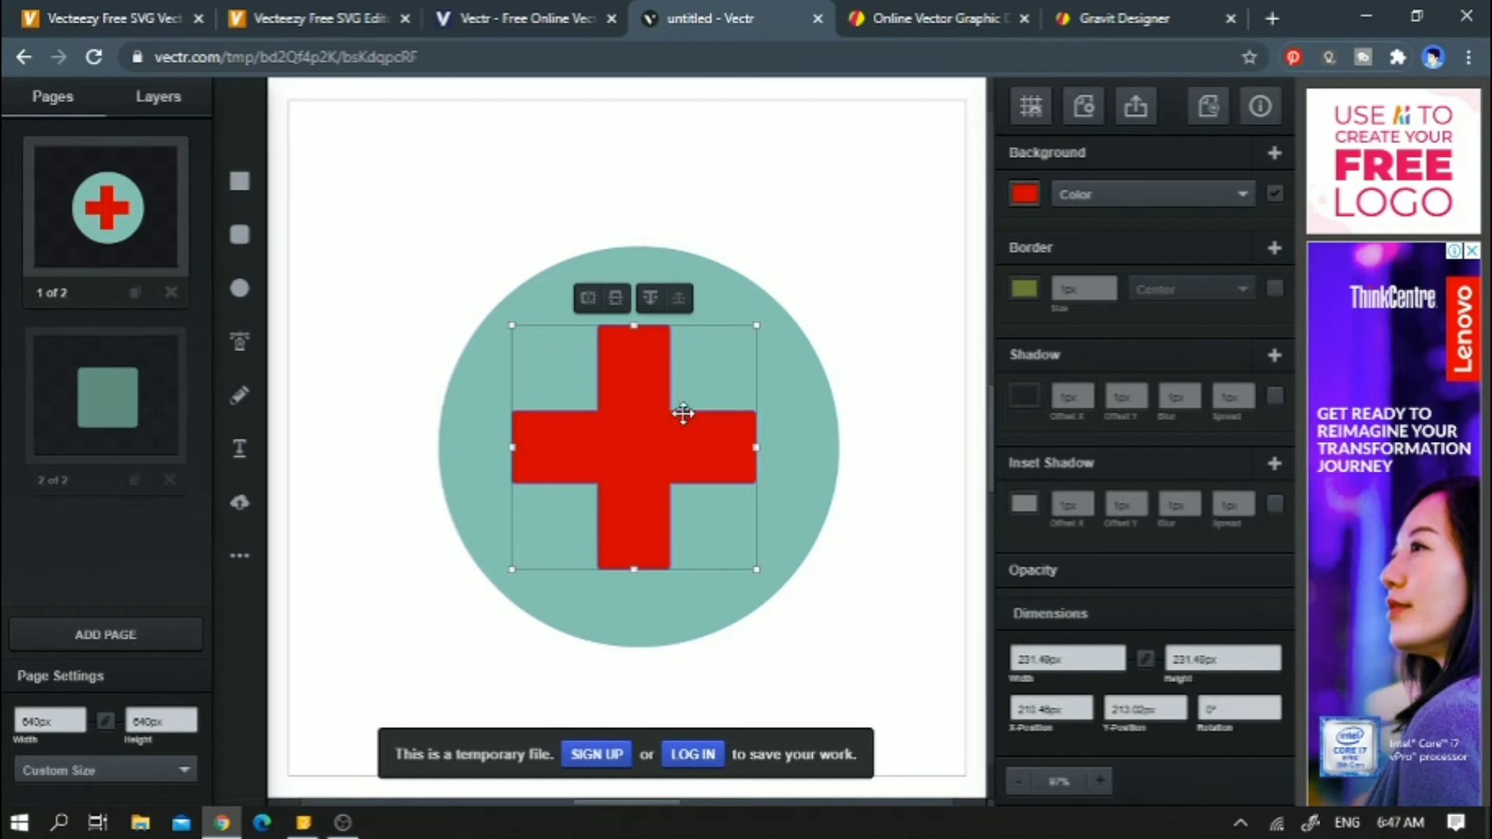
# Add a picture icon shape about 234 px wide and move it to the page's upper-left corner
pyautogui.click(239, 555)
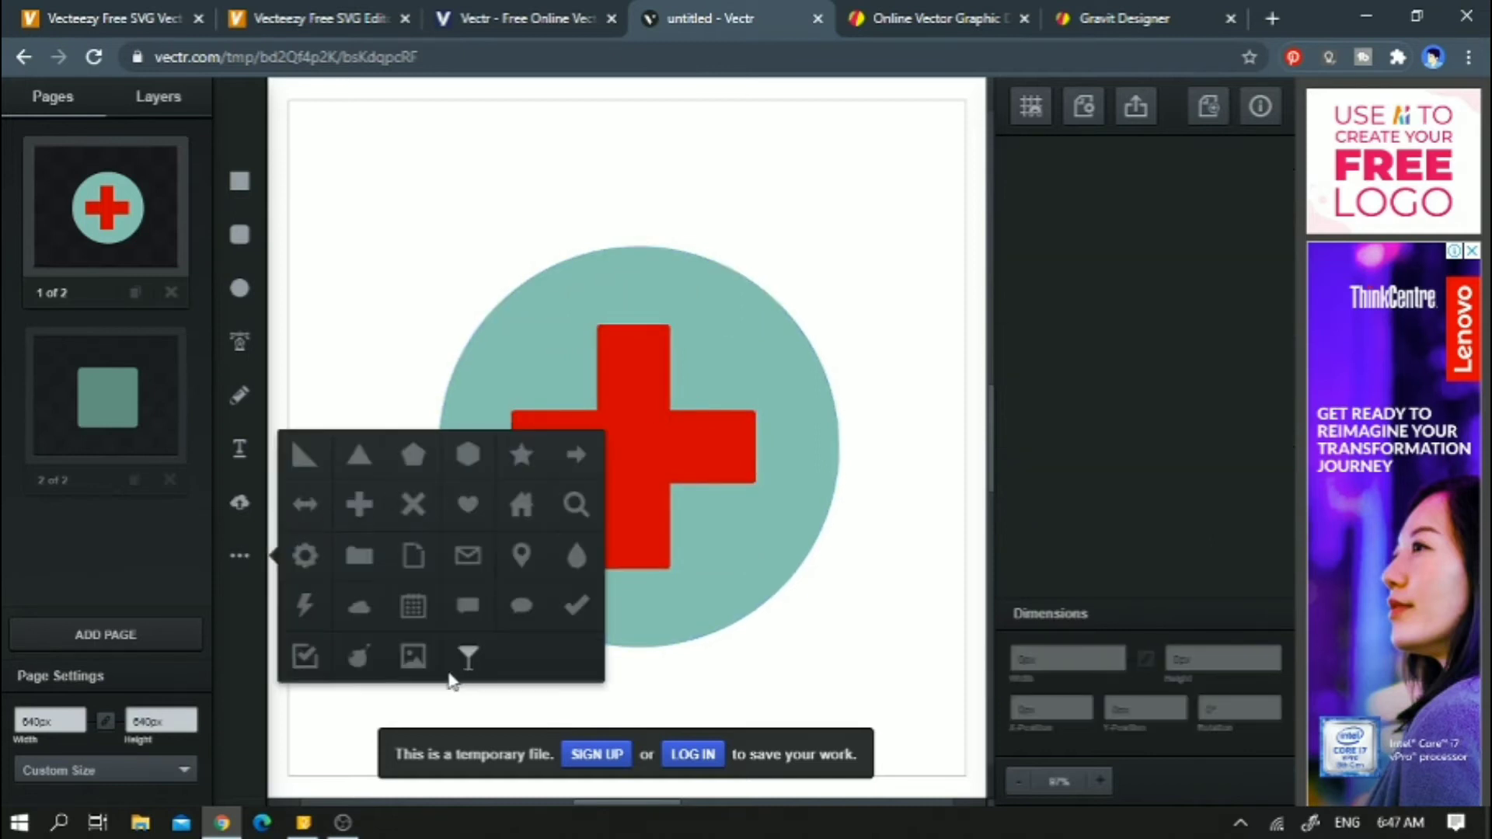
pyautogui.click(412, 656)
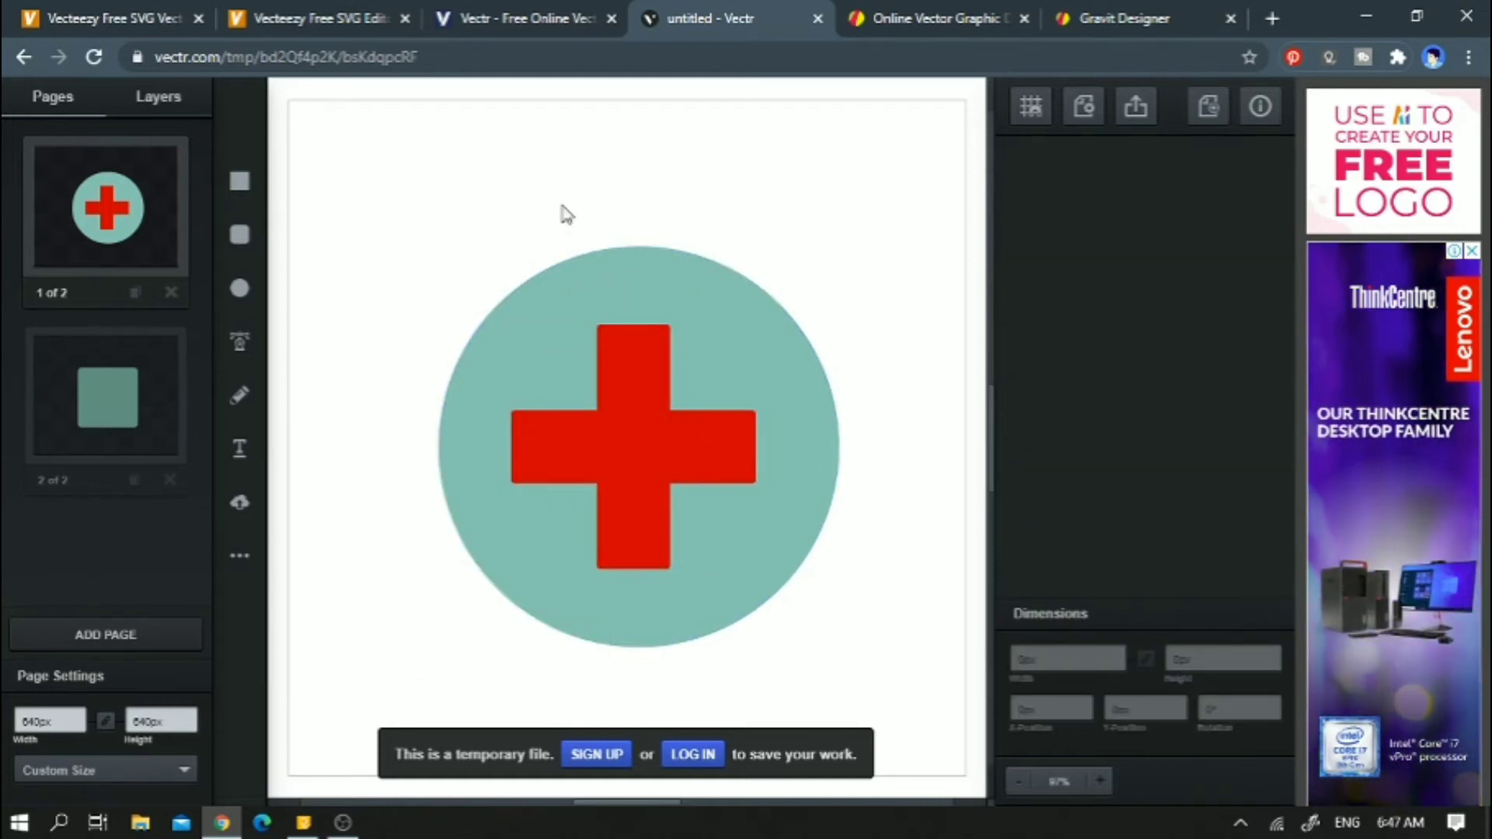
pyautogui.moveTo(749, 420); pyautogui.dragTo(454, 310)
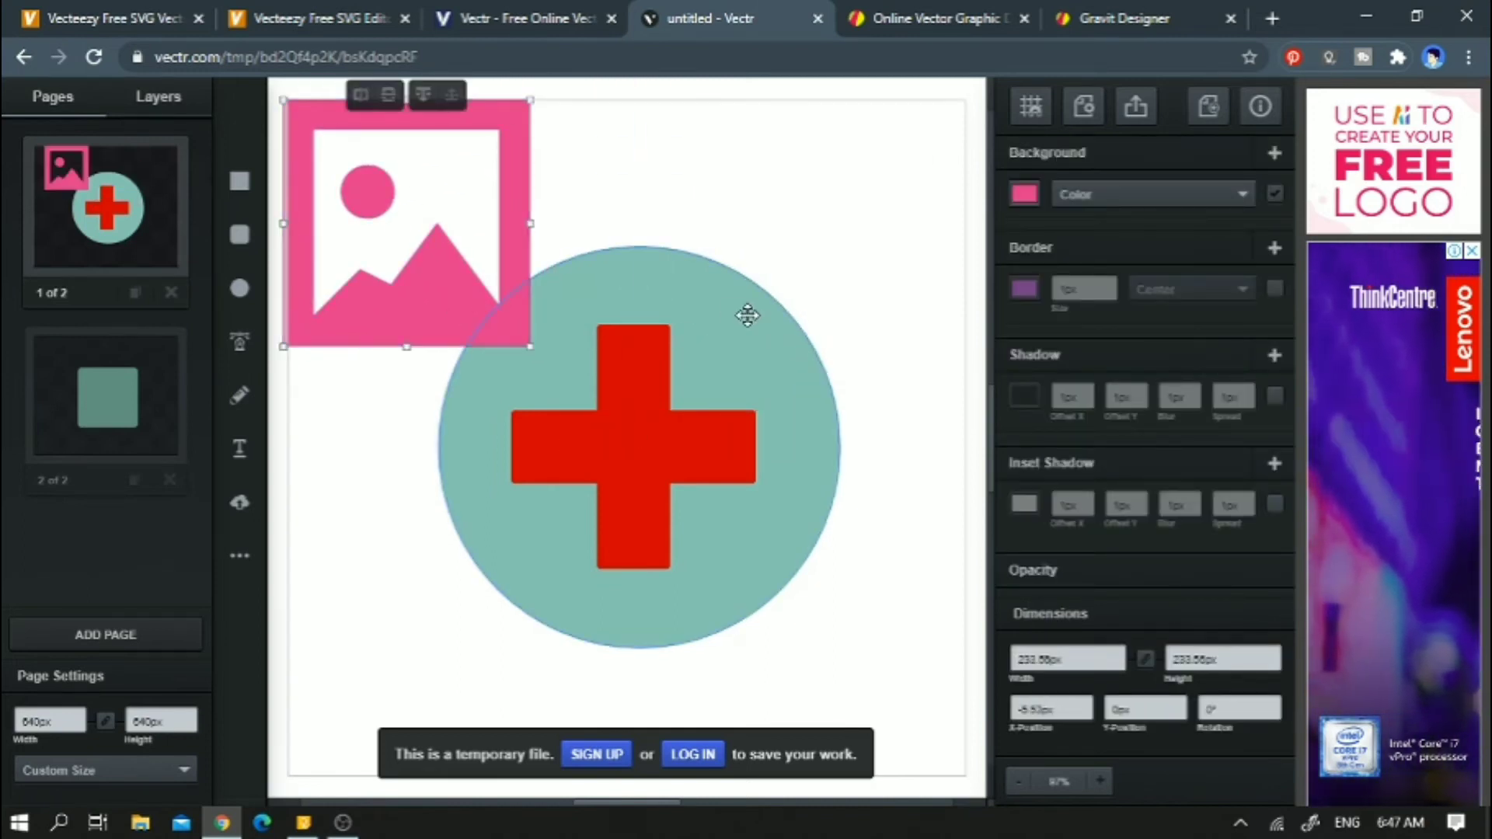
pyautogui.click(747, 315)
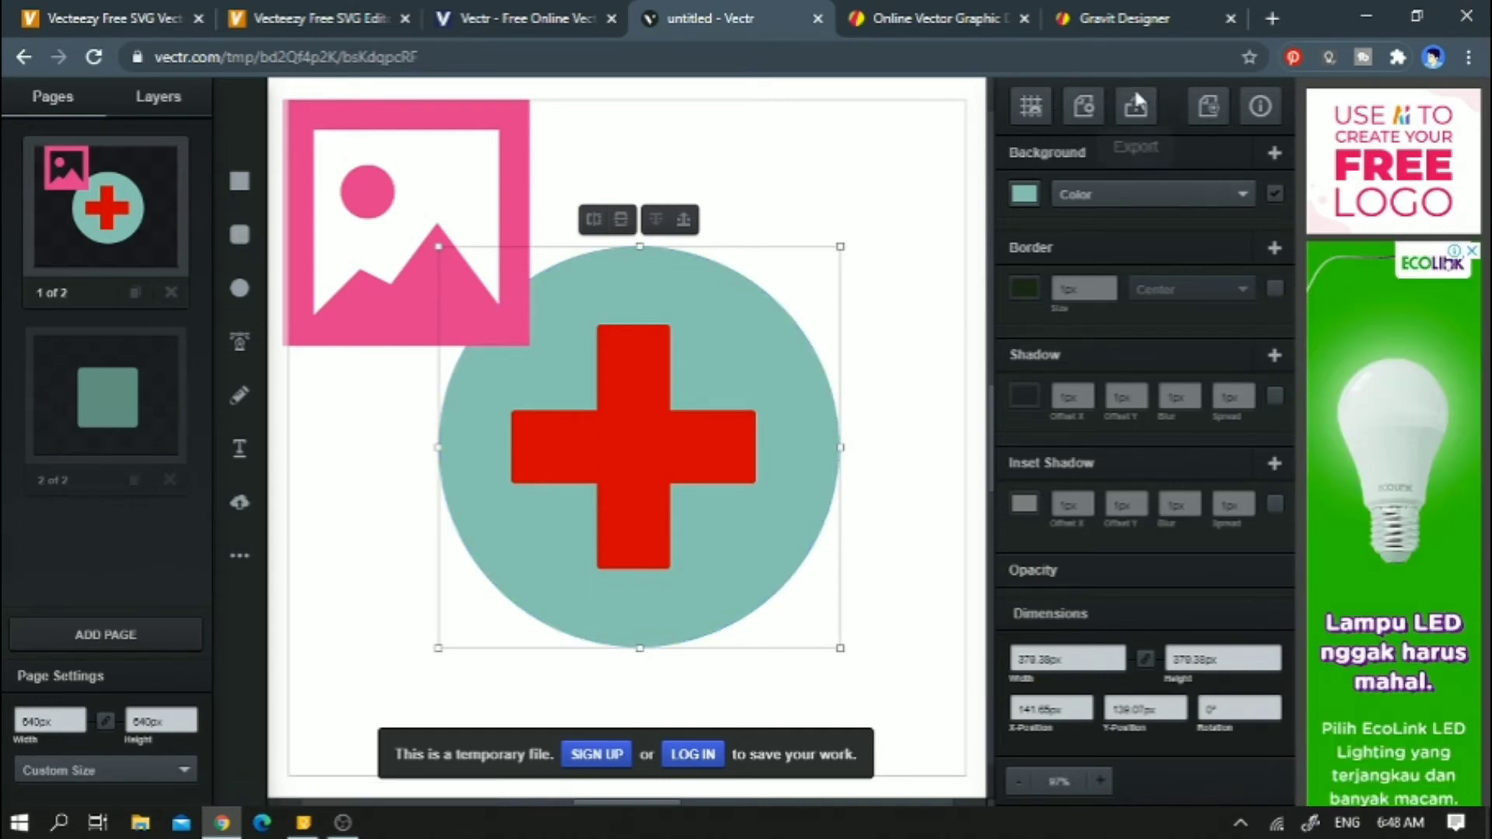
pyautogui.click(1272, 109)
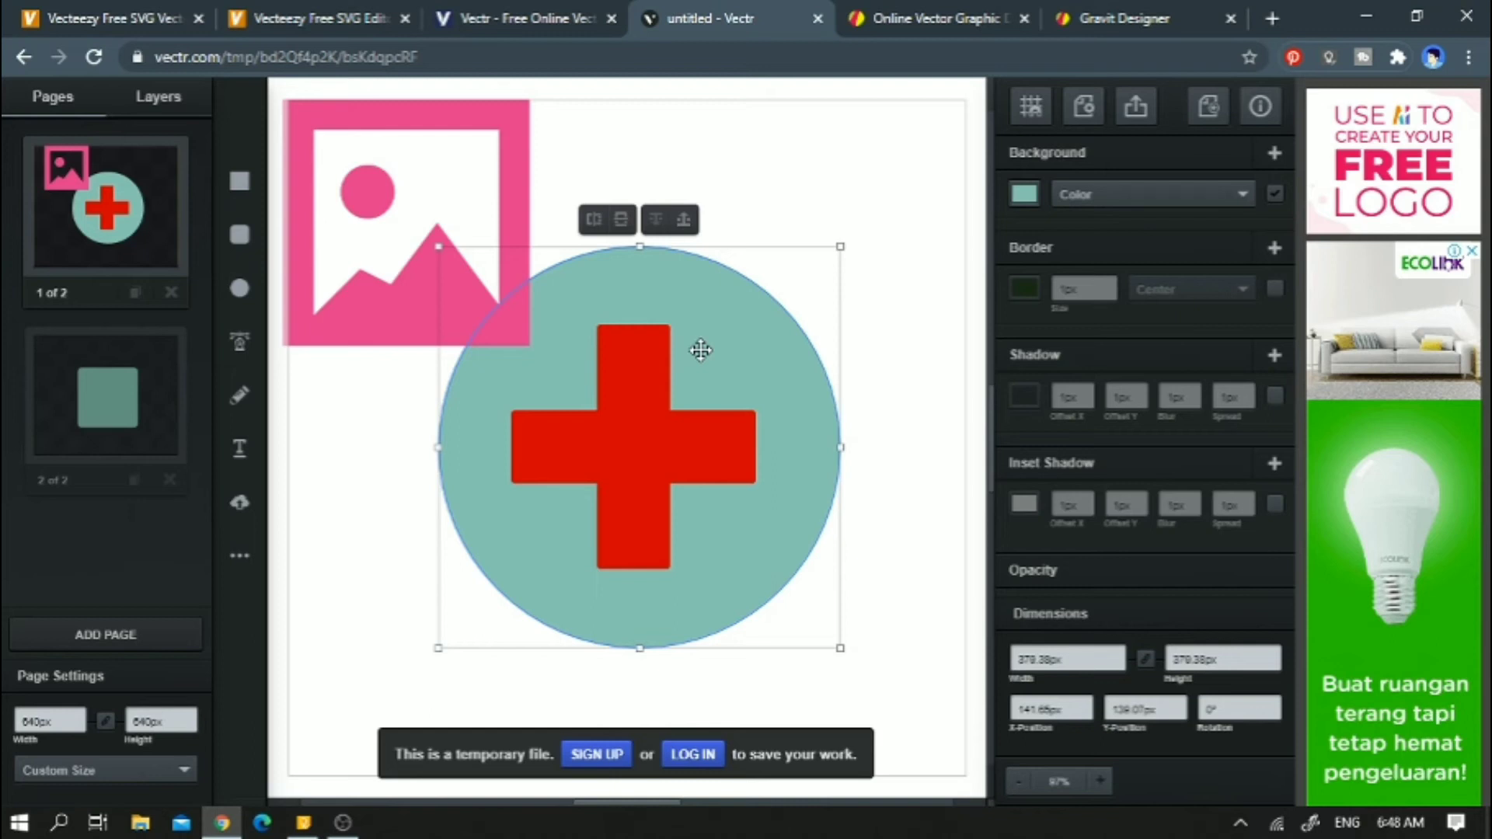
pyautogui.click(839, 176)
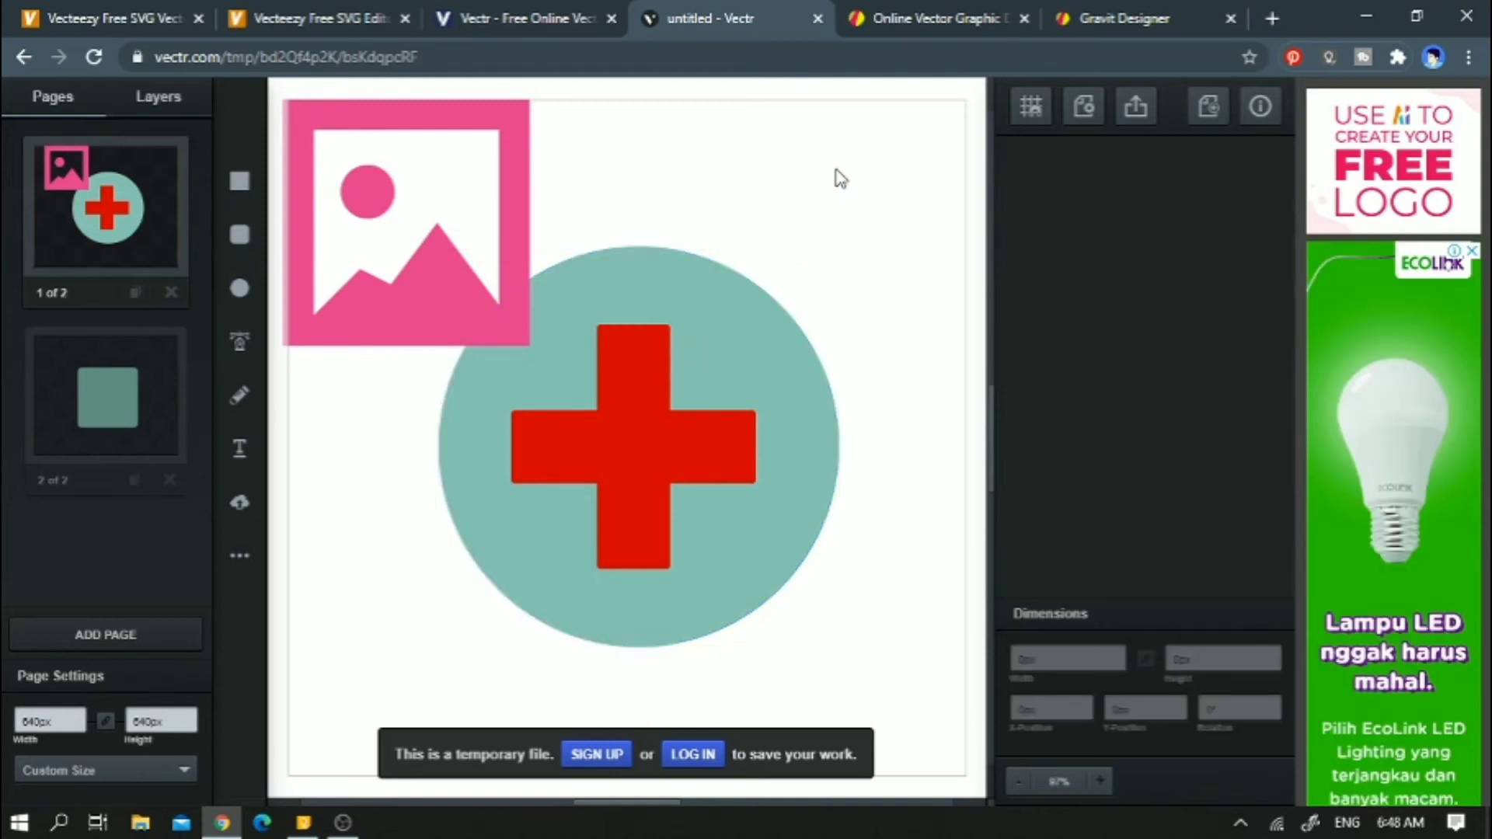
# Look through the Vectr home page's feature sections and footer links, and return to the untitled Vectr document
pyautogui.click(548, 6)
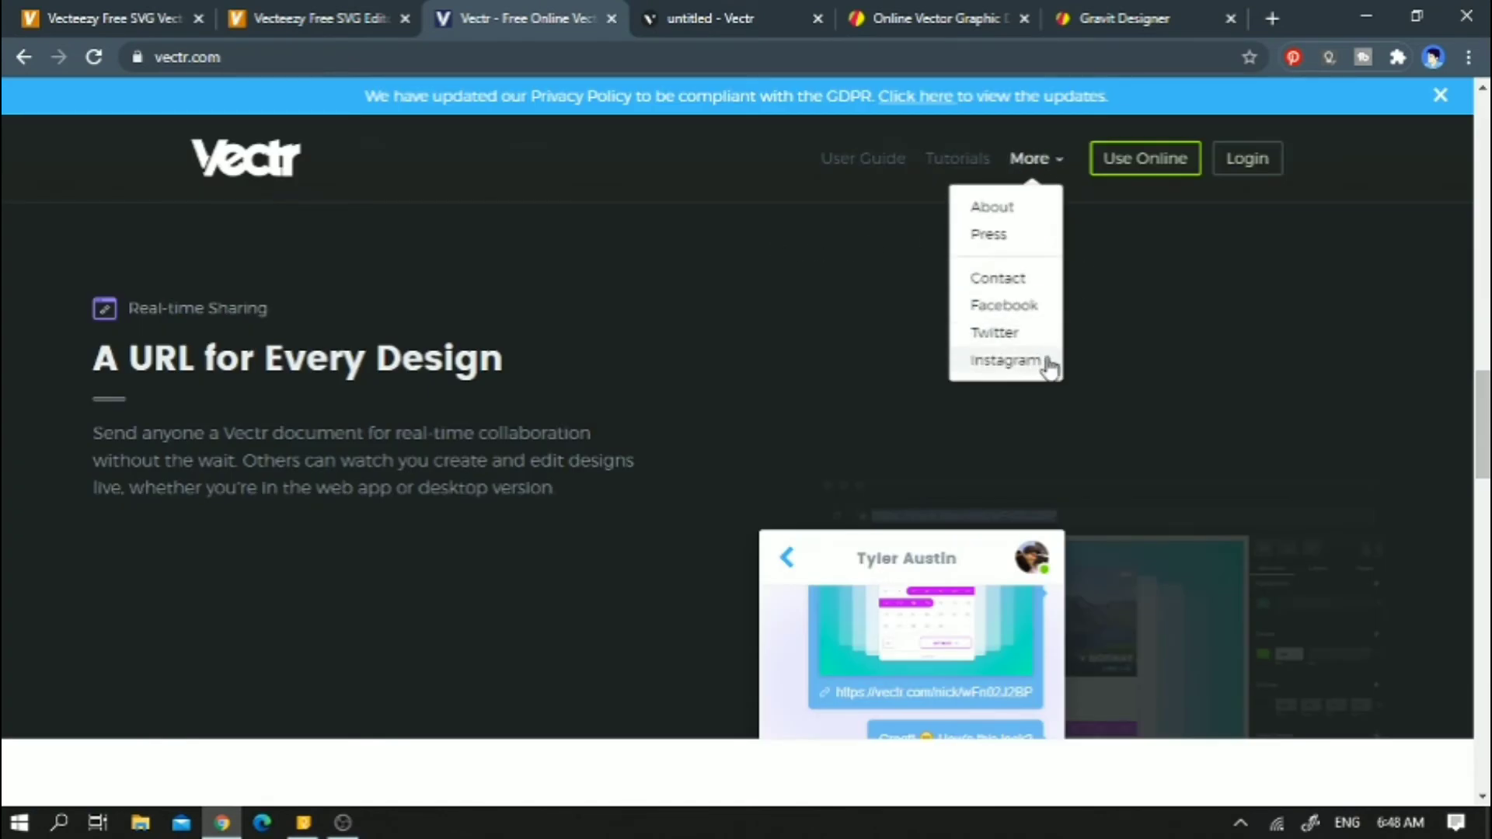
pyautogui.scroll(-5, 1115, 348)
pyautogui.scroll(-10, 1118, 348)
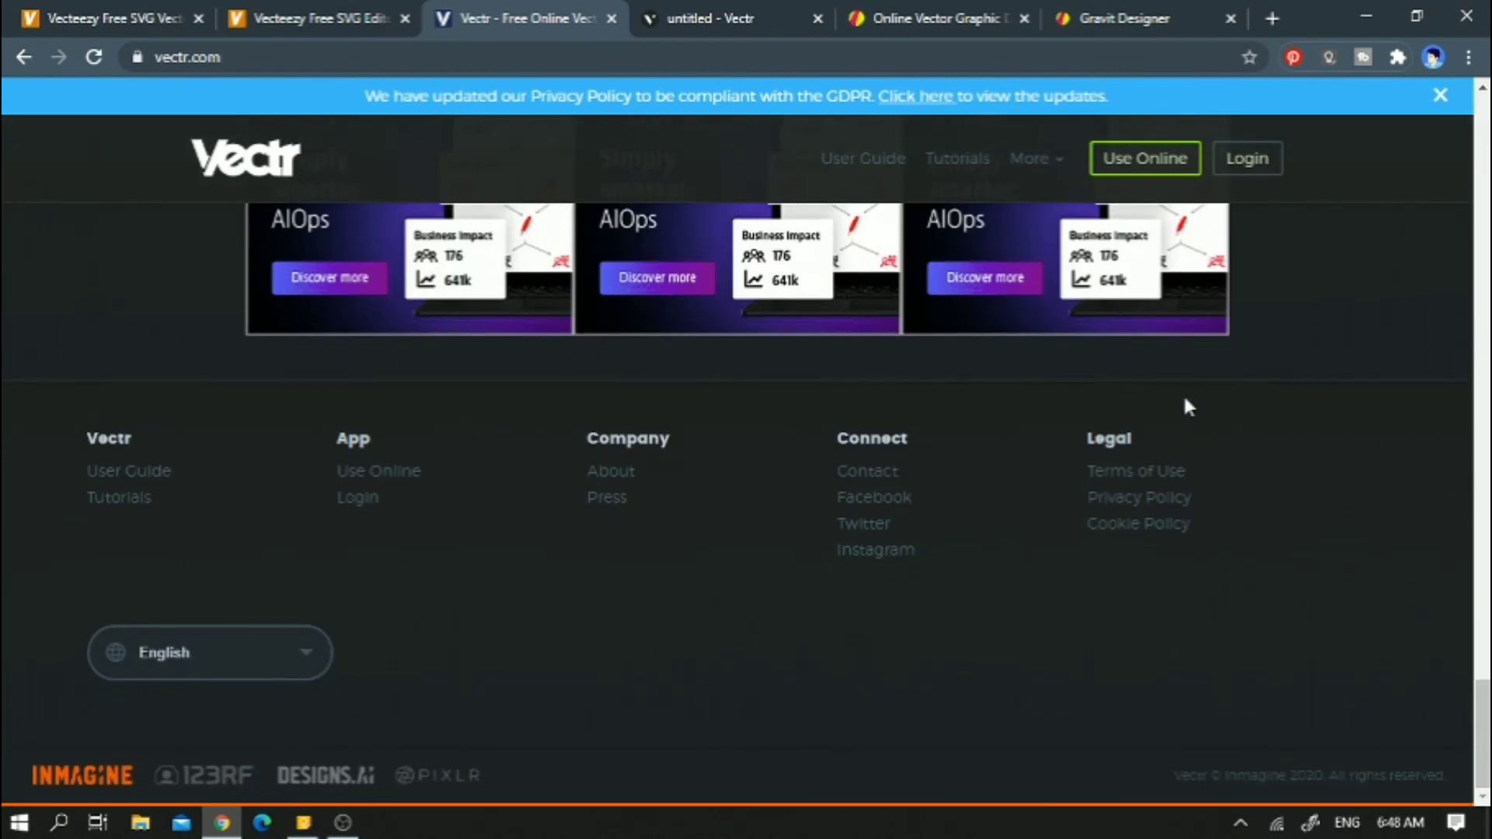
pyautogui.scroll(15, 803, 607)
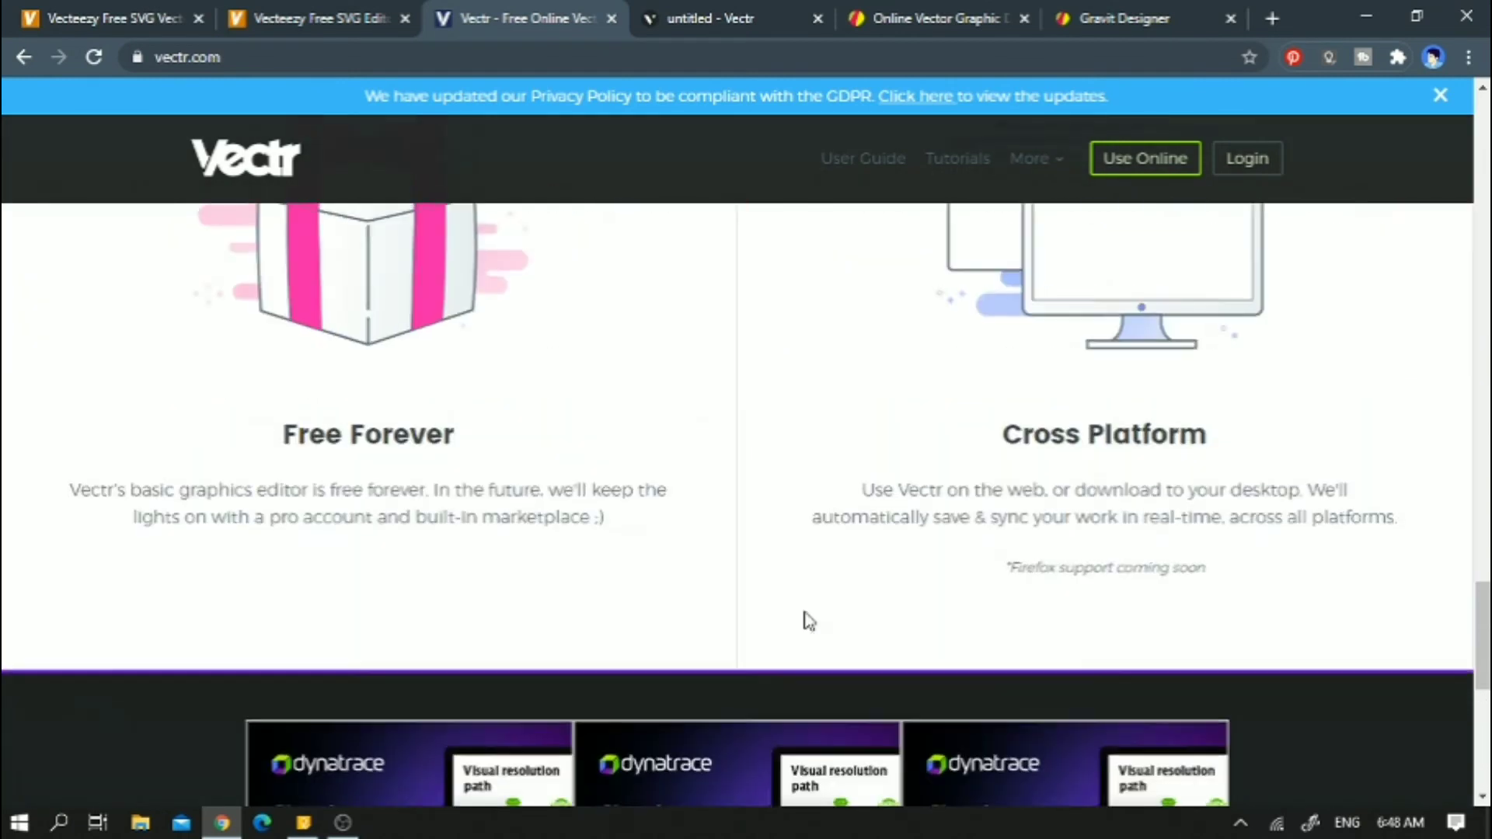
pyautogui.scroll(10, 805, 611)
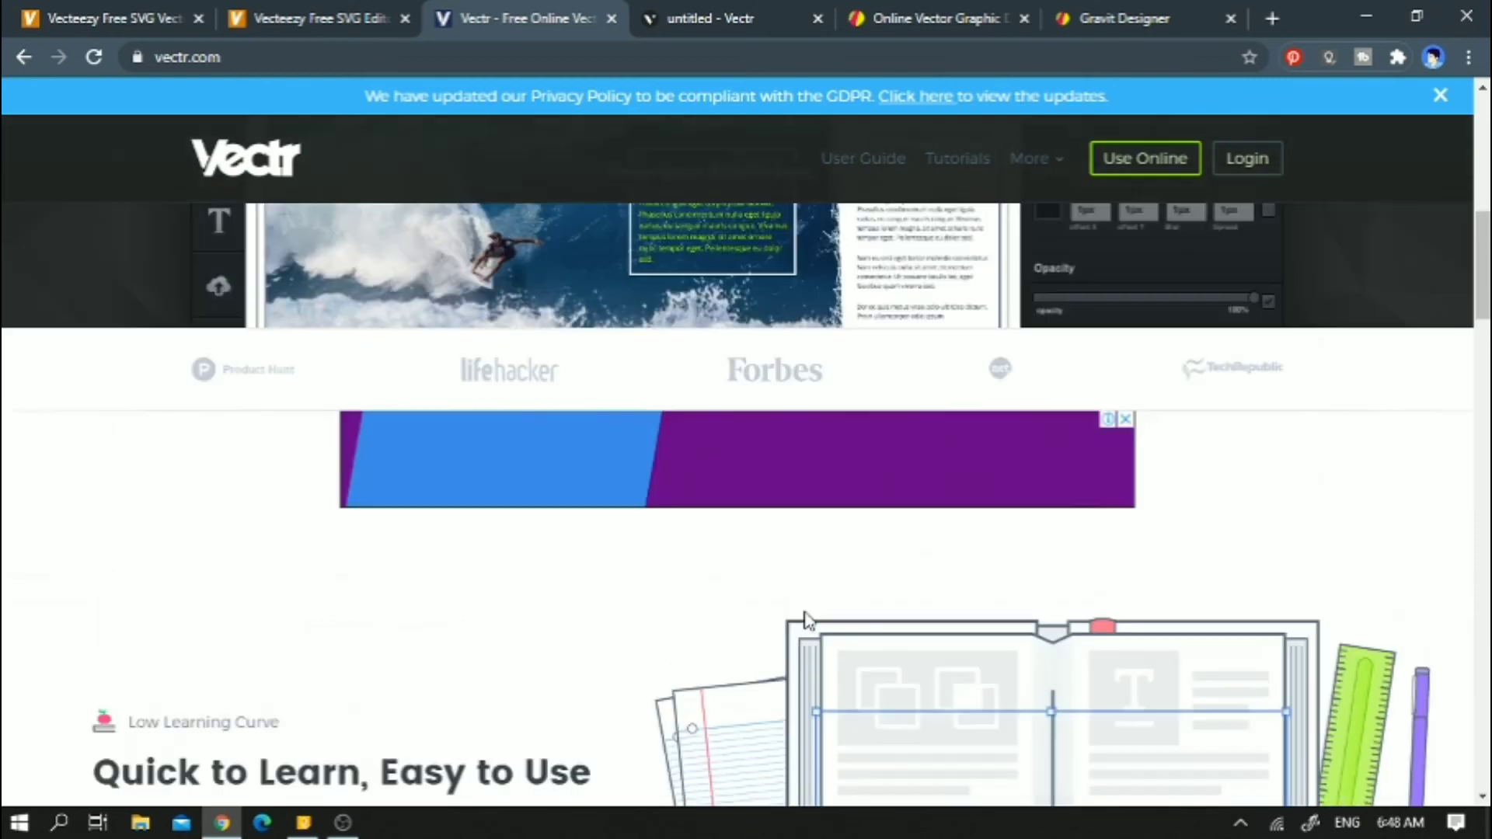
pyautogui.scroll(4, 805, 610)
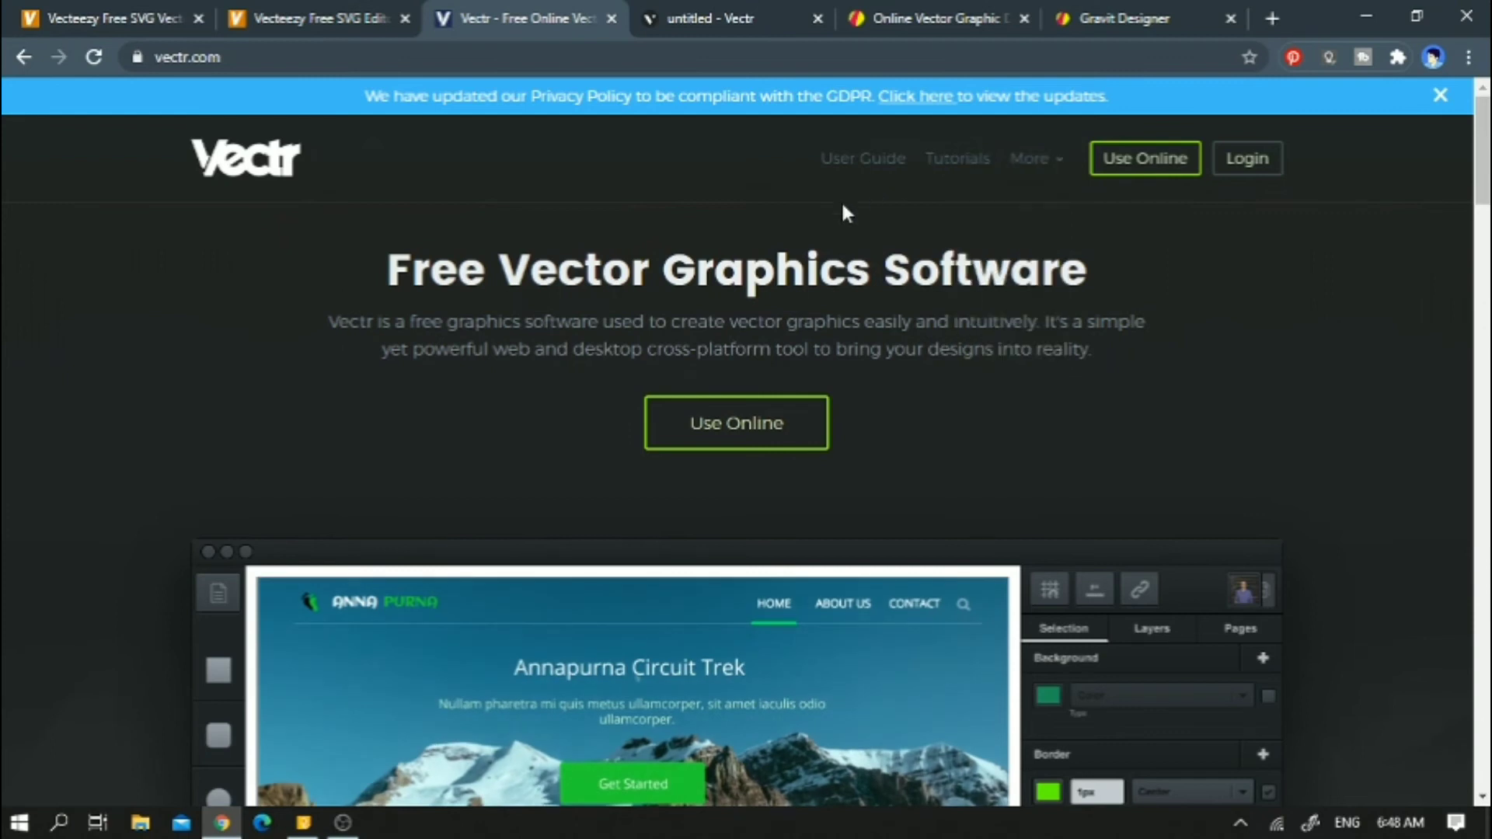
pyautogui.scroll(-15, 694, 398)
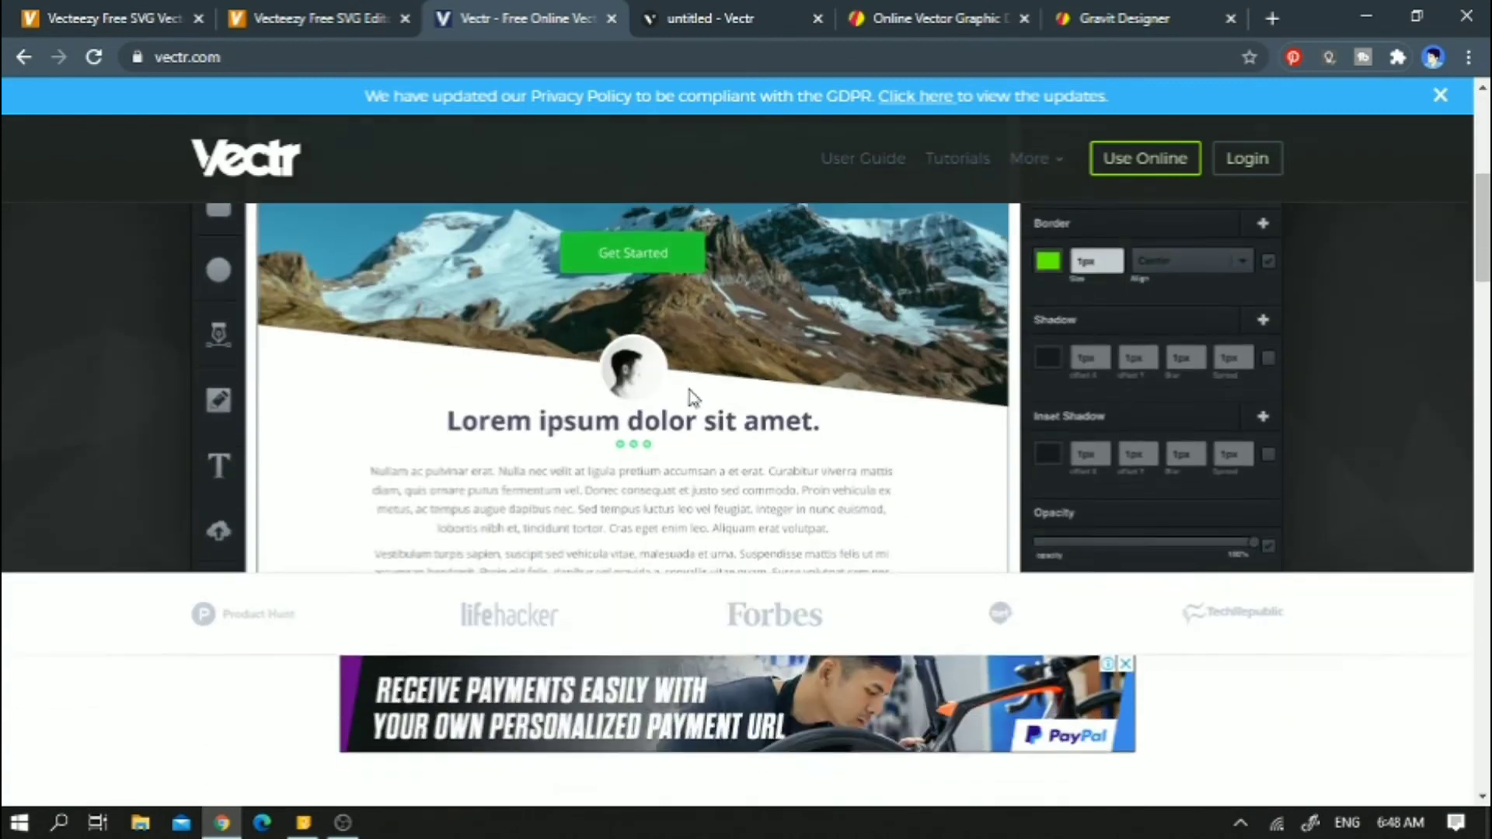
pyautogui.scroll(-5, 694, 399)
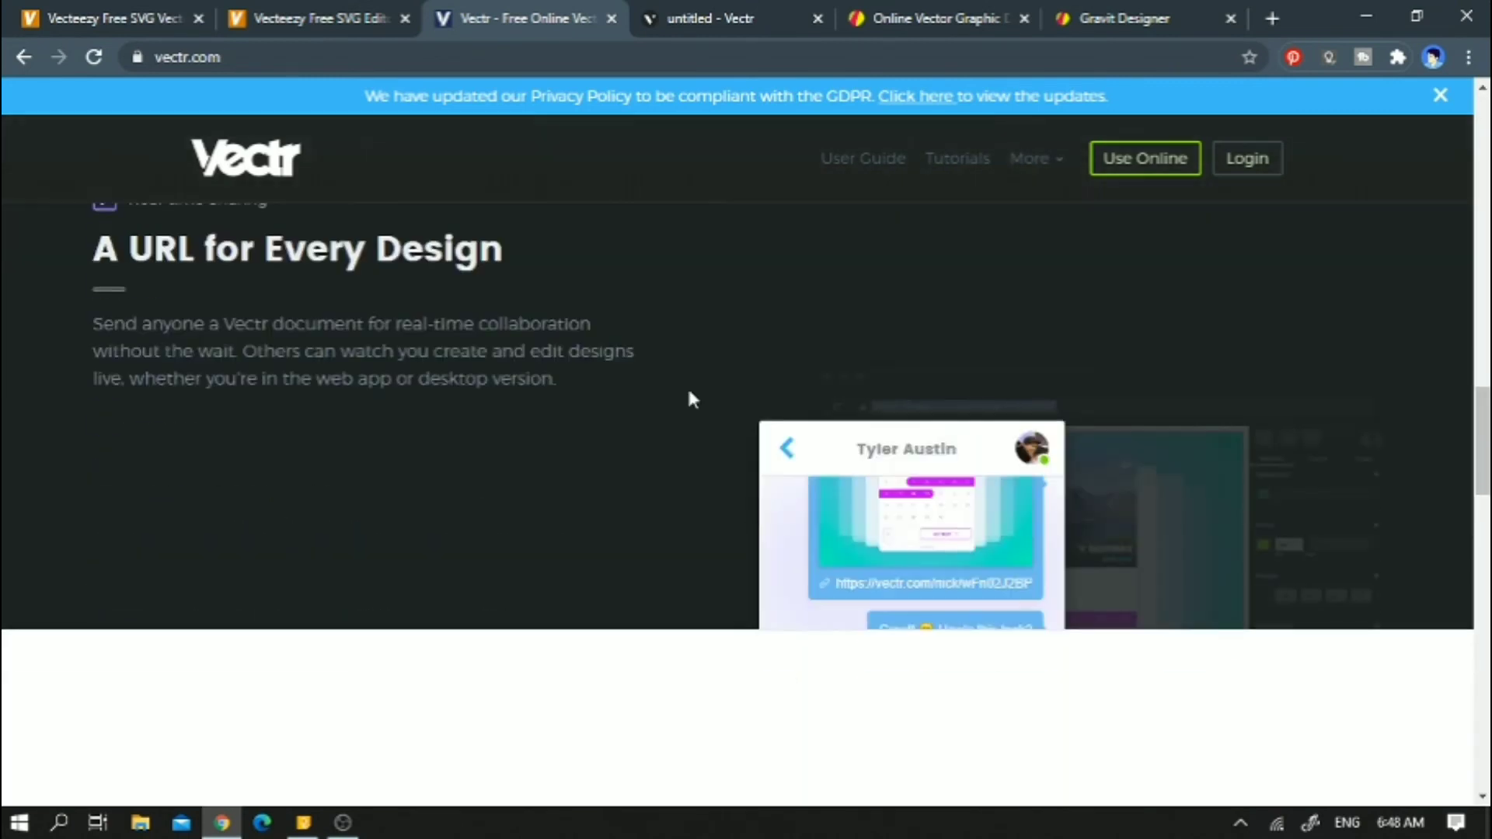
pyautogui.scroll(-5, 694, 399)
pyautogui.scroll(-5, 690, 398)
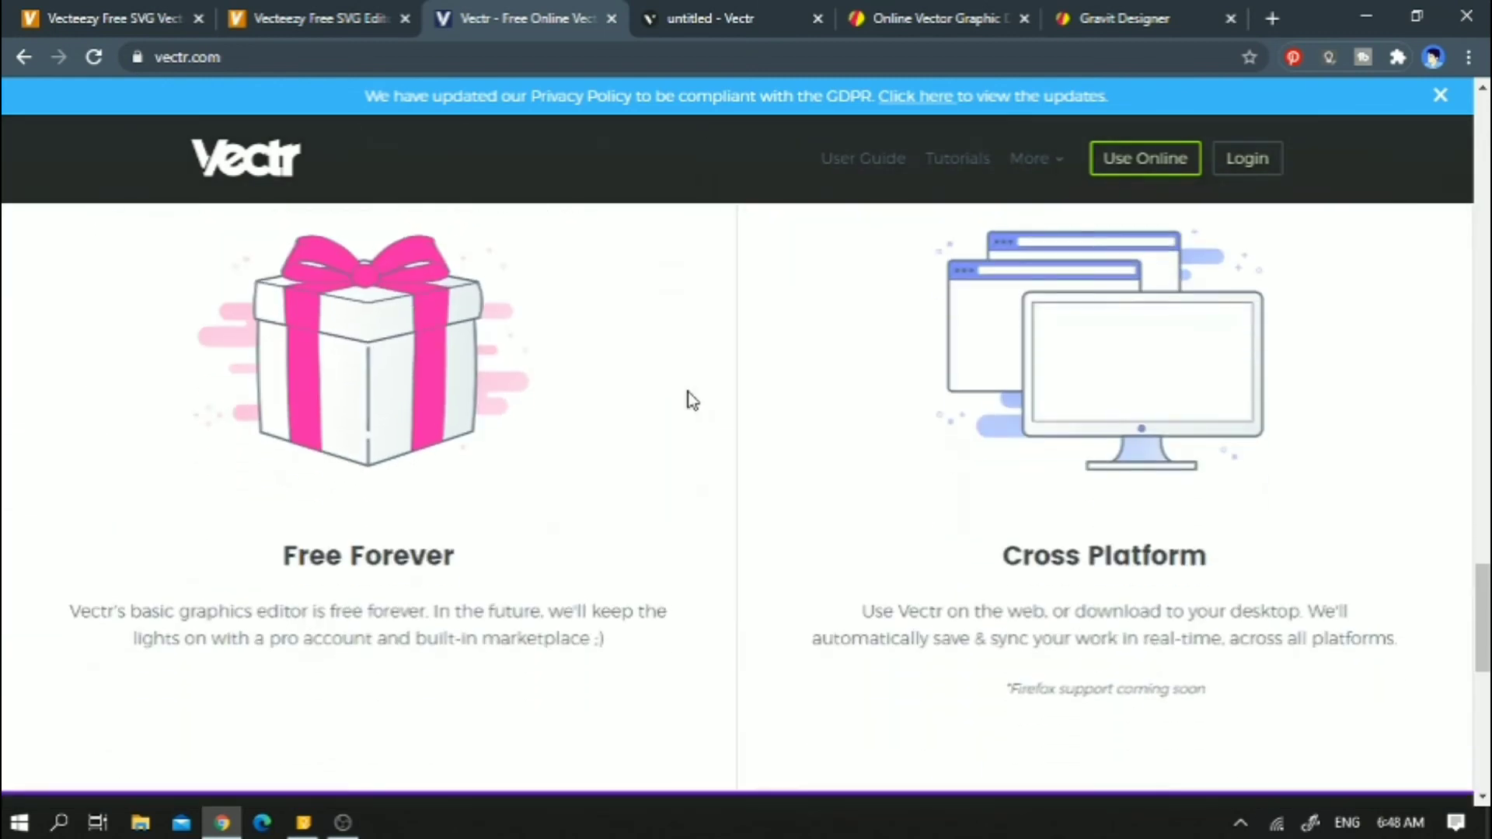
pyautogui.click(742, 22)
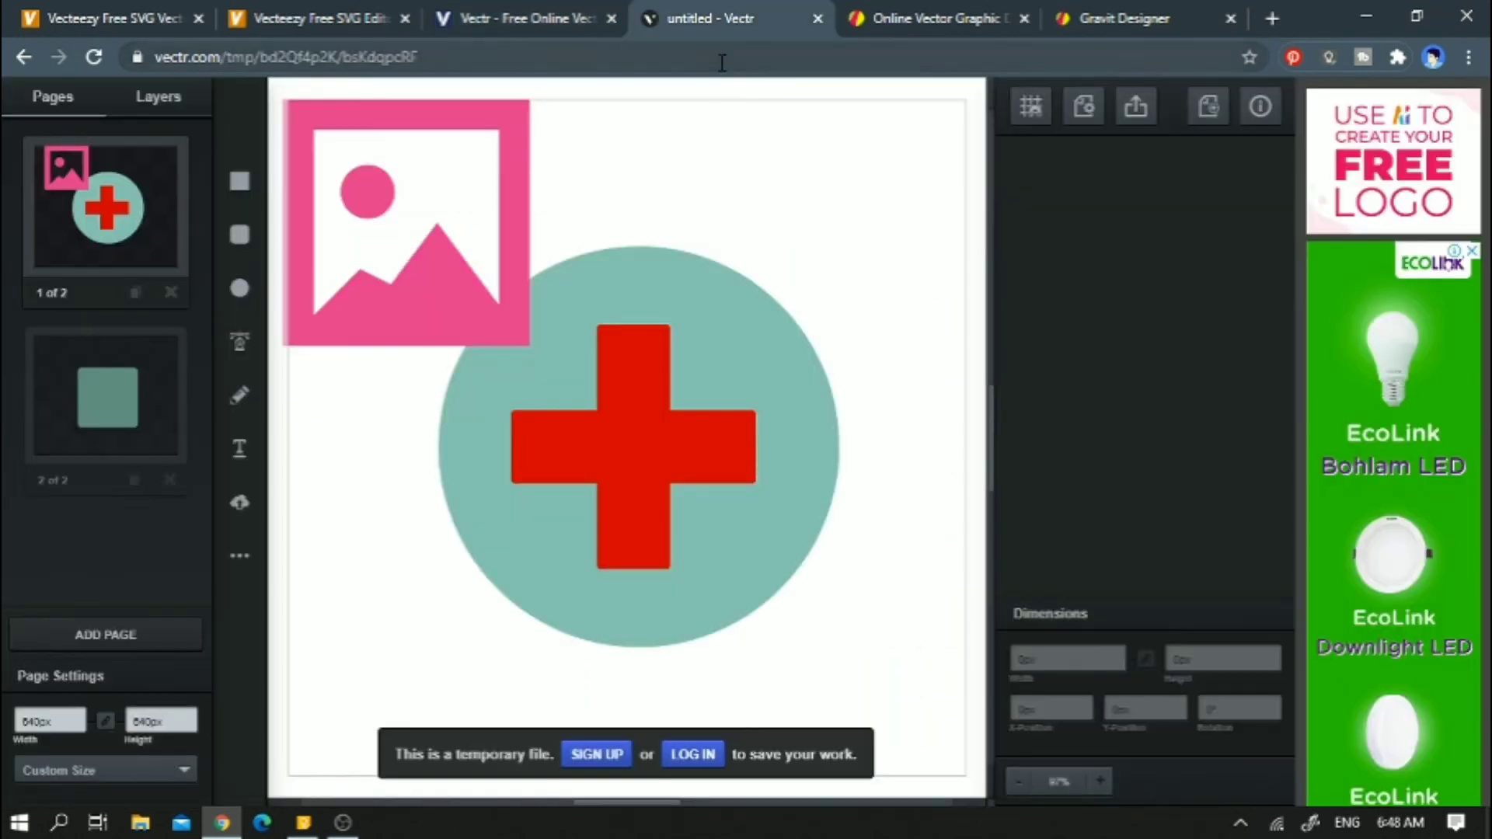
# Switch to the Gravit Designer website and examine its home page down to the footer, returning to the start of the page
pyautogui.click(928, 18)
pyautogui.click(1267, 452)
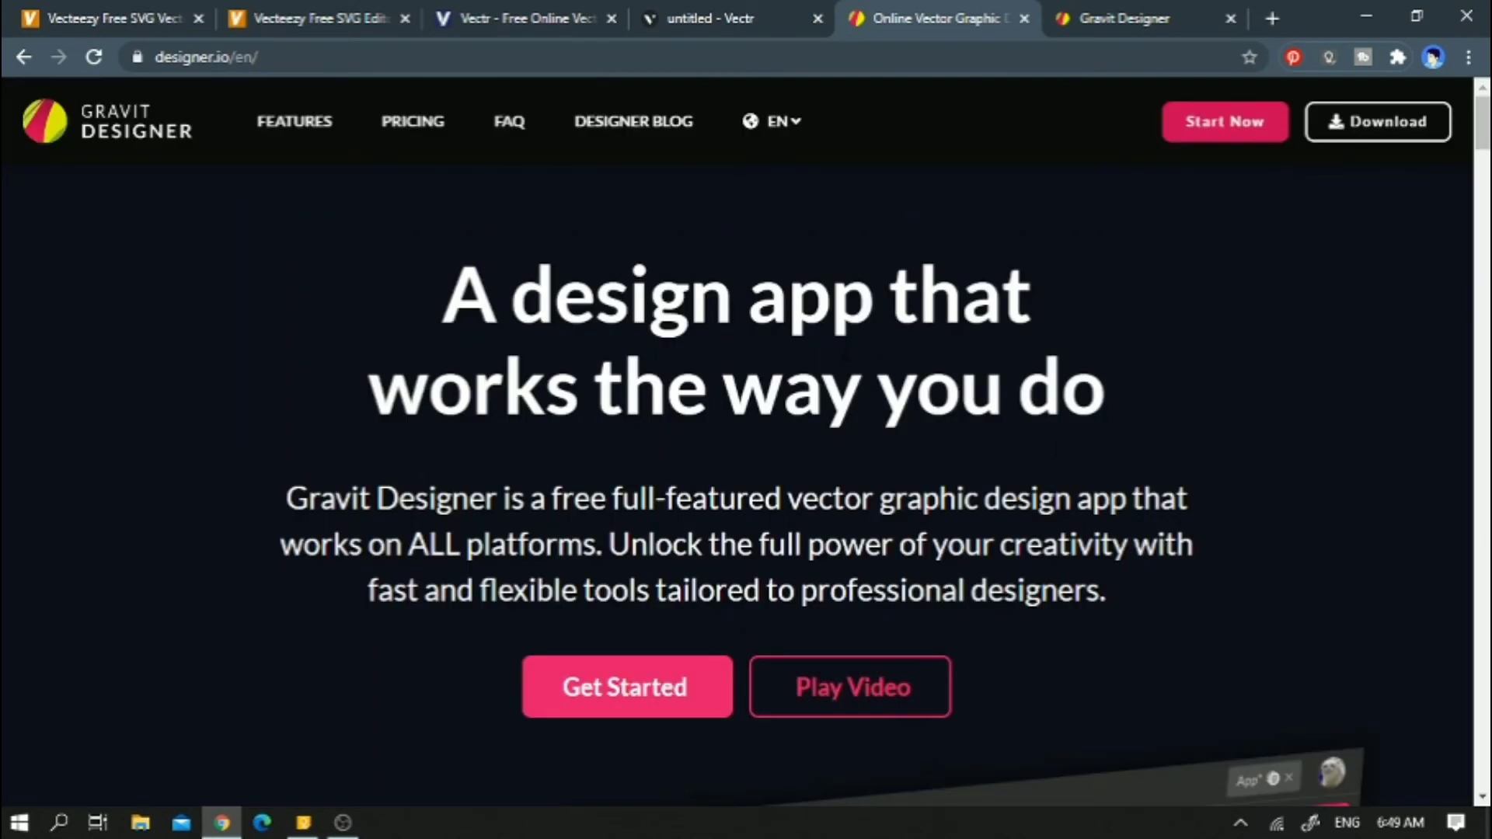
pyautogui.scroll(-5, 841, 363)
pyautogui.scroll(-3, 840, 363)
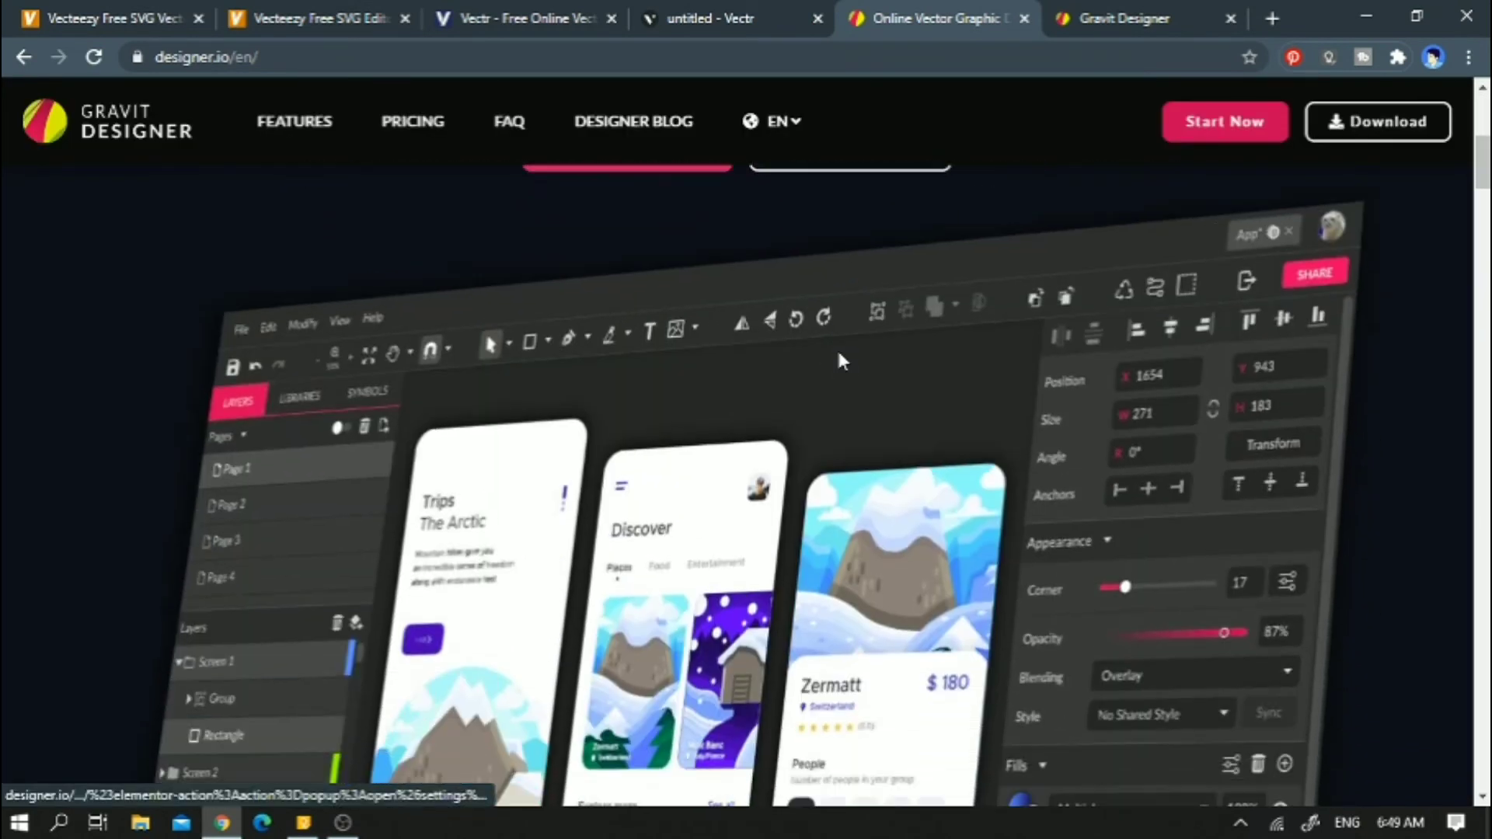
pyautogui.scroll(-3, 839, 359)
pyautogui.scroll(-6, 838, 352)
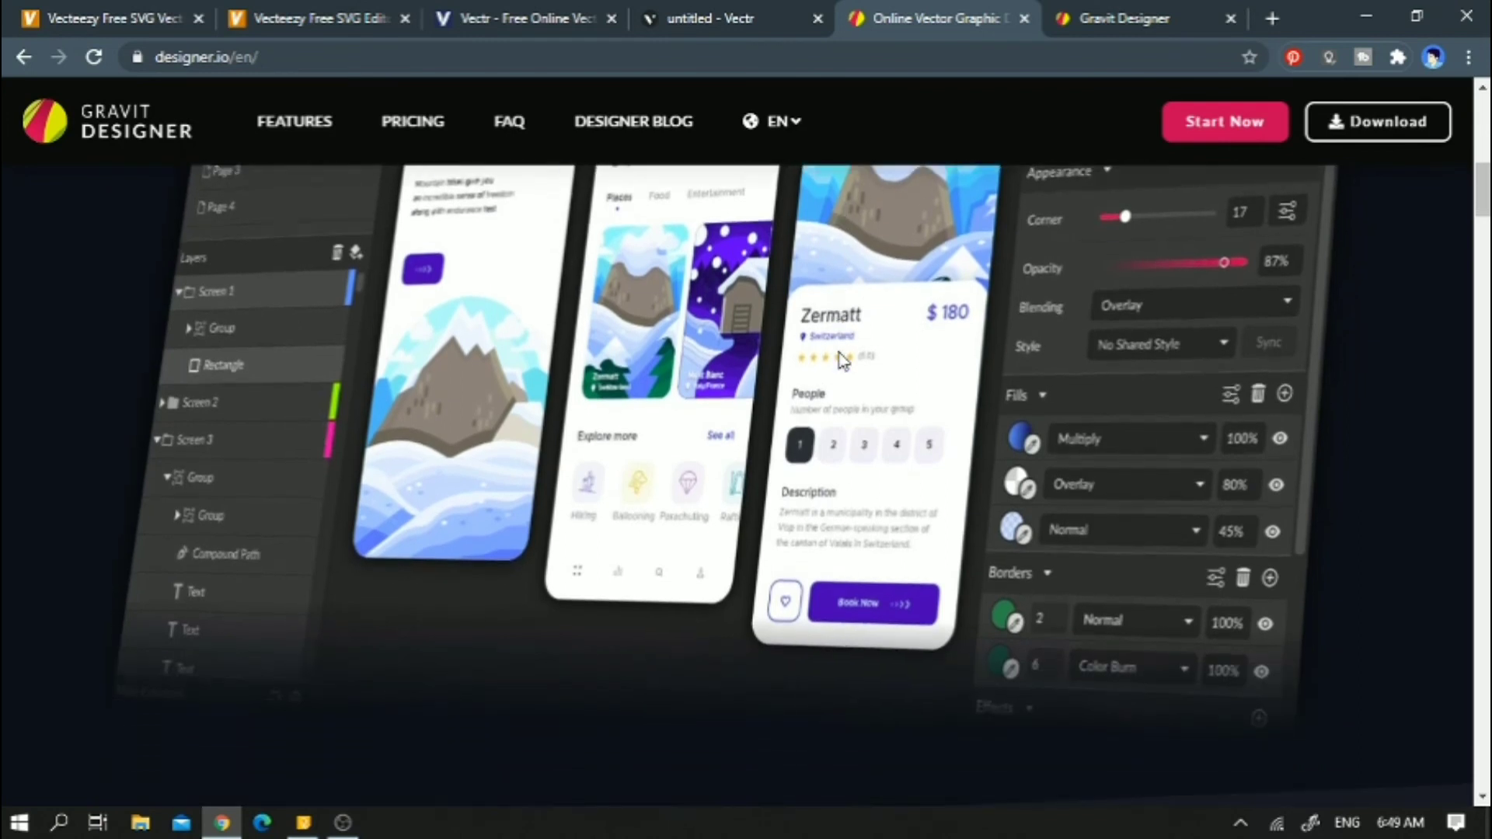
pyautogui.scroll(-5, 838, 359)
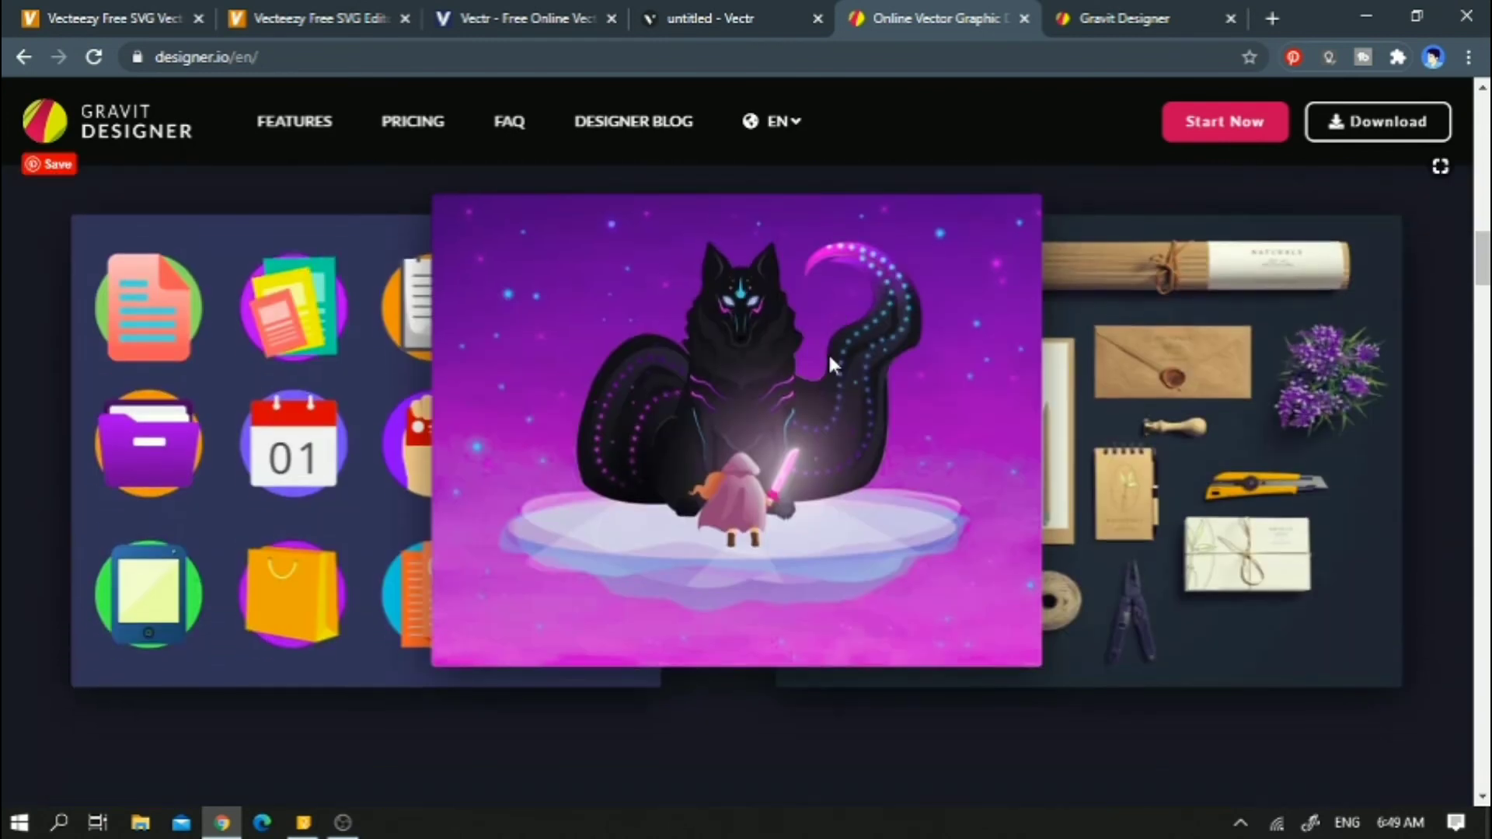
pyautogui.scroll(-5, 829, 362)
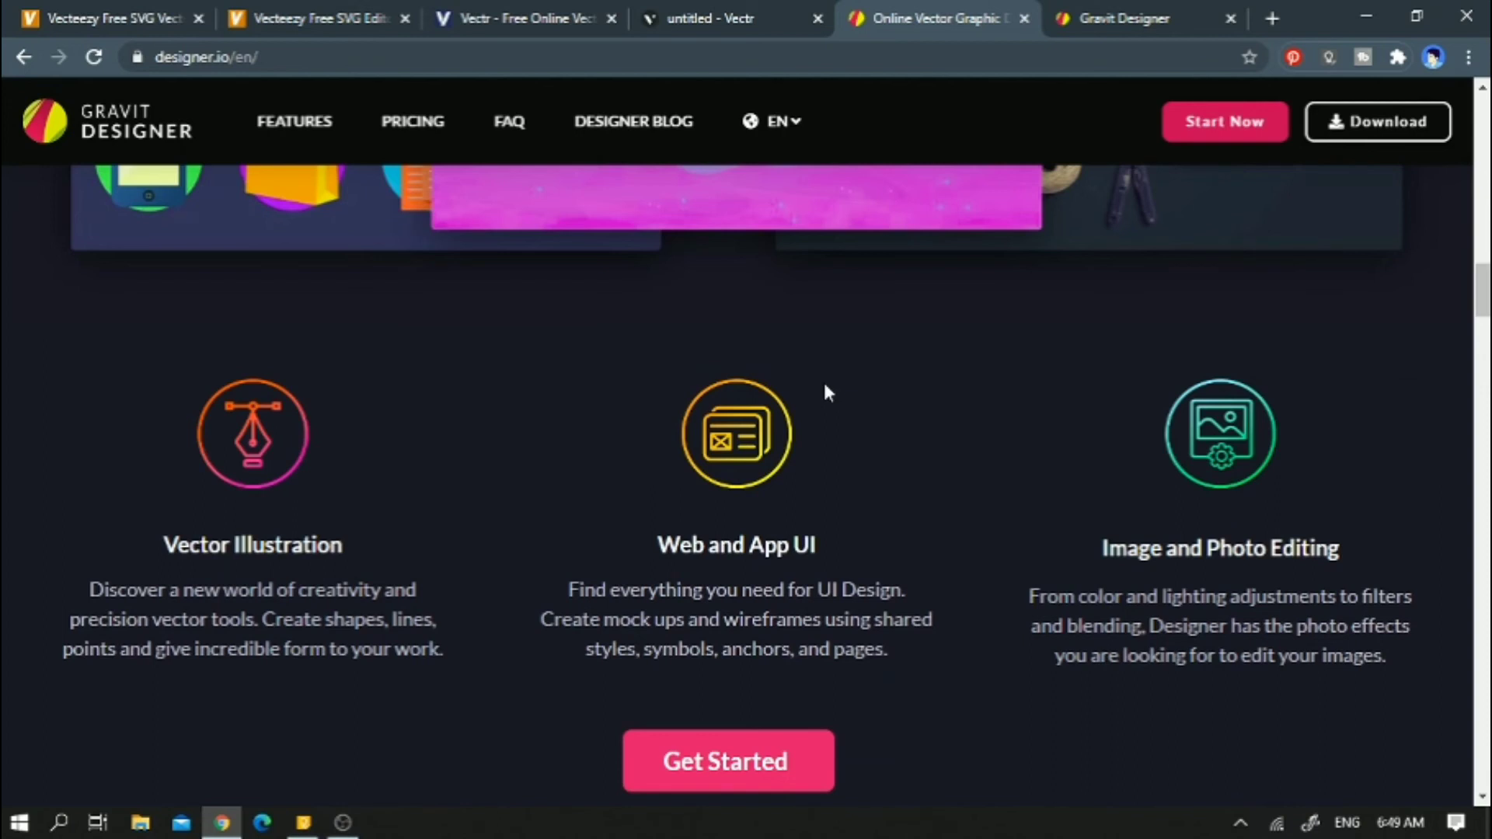
pyautogui.scroll(-8, 824, 387)
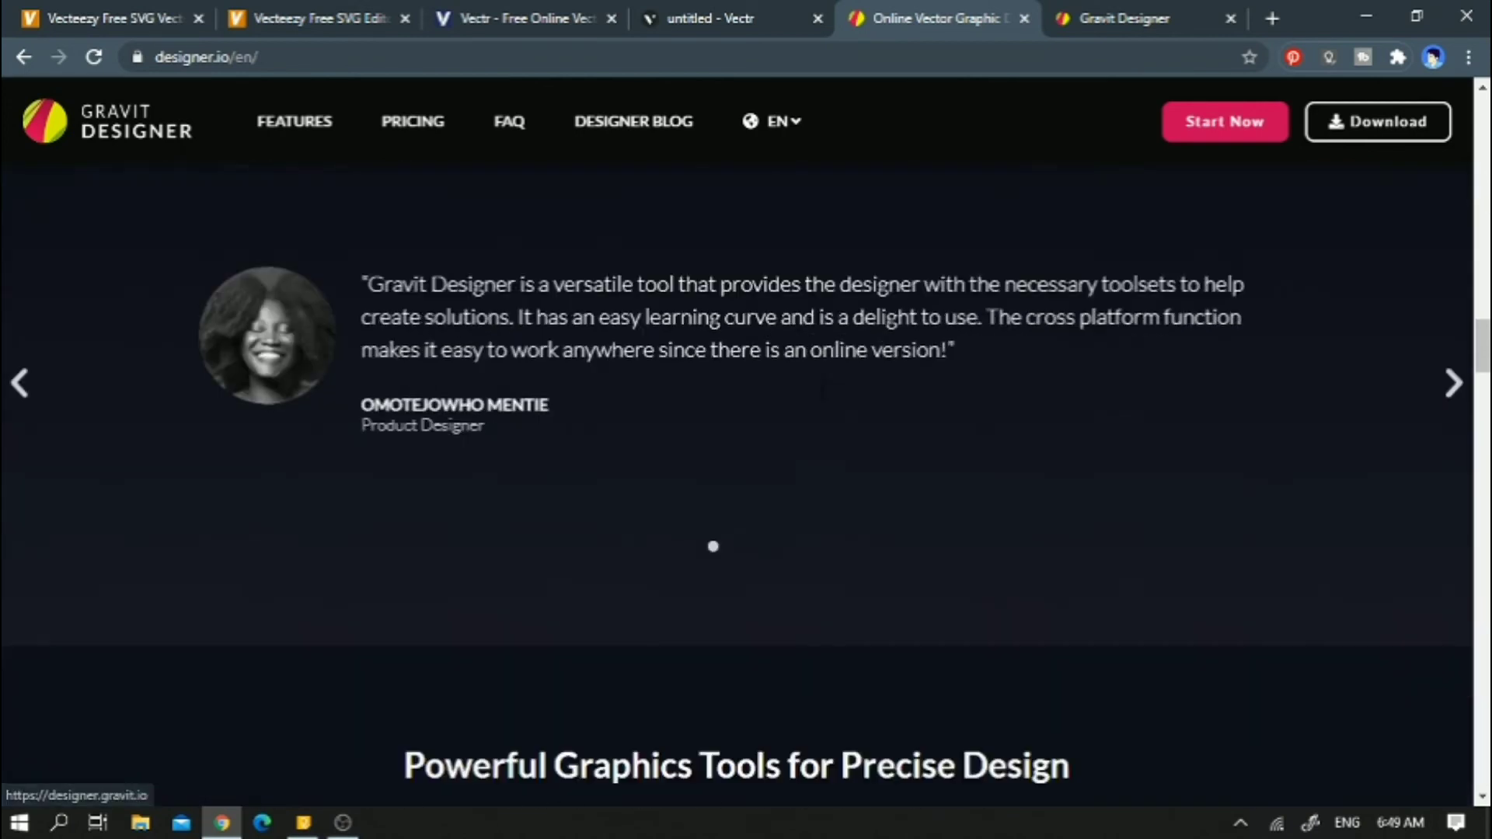
pyautogui.scroll(-10, 817, 385)
pyautogui.scroll(4, 817, 385)
pyautogui.scroll(-4, 817, 385)
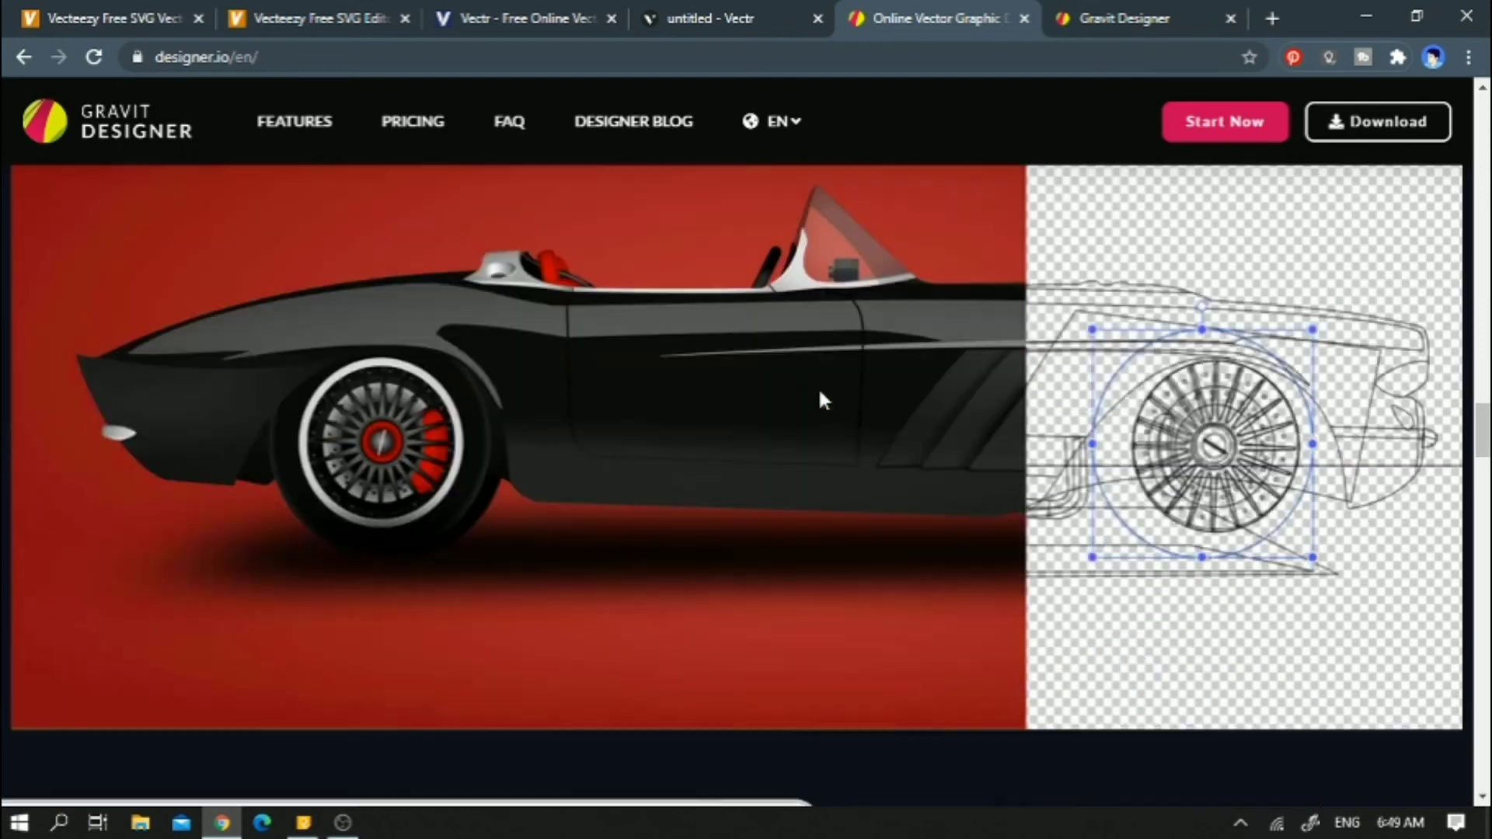
pyautogui.scroll(-15, 823, 400)
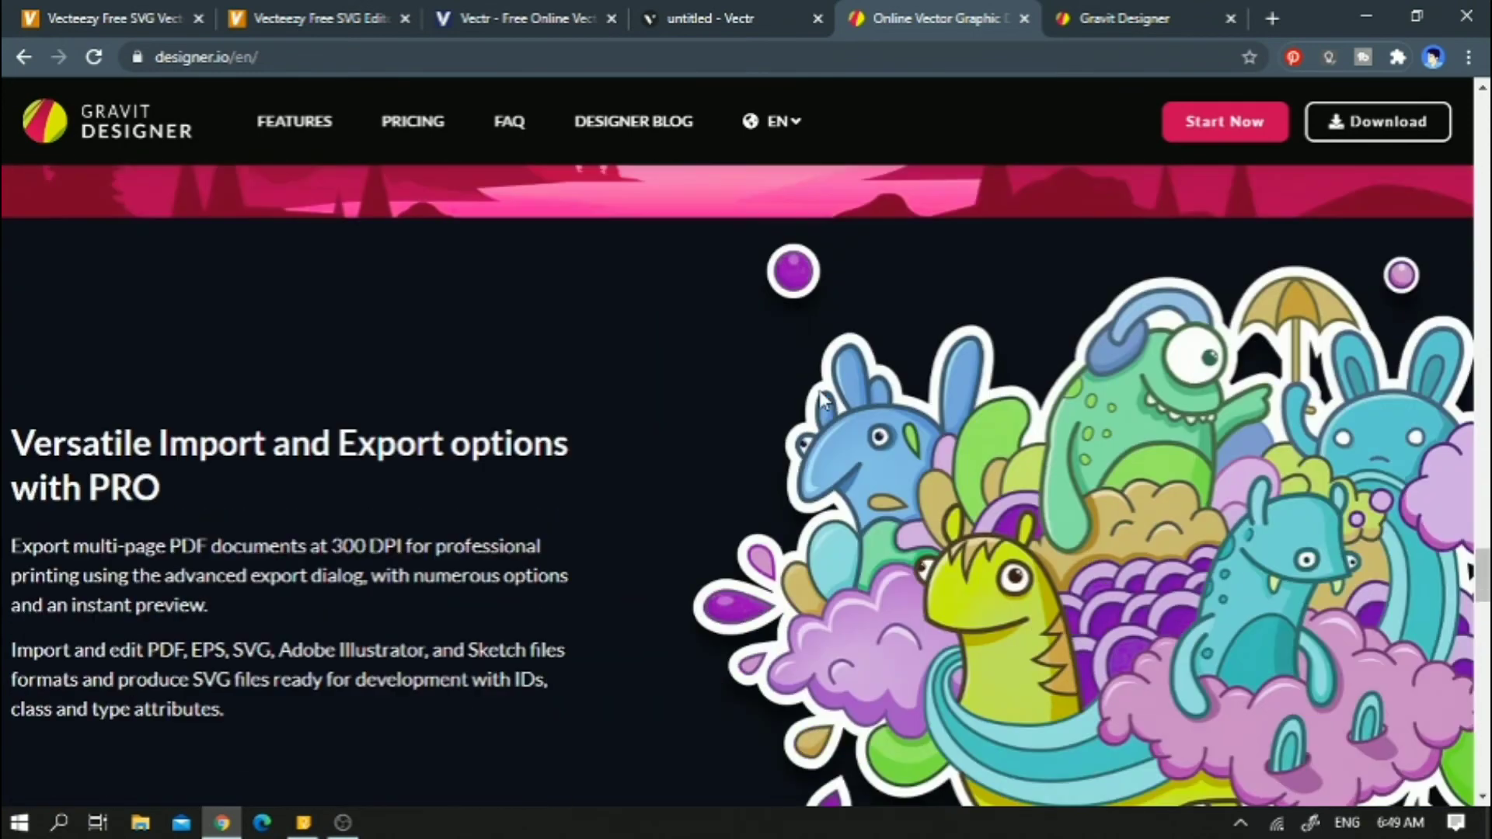
pyautogui.scroll(-12, 820, 398)
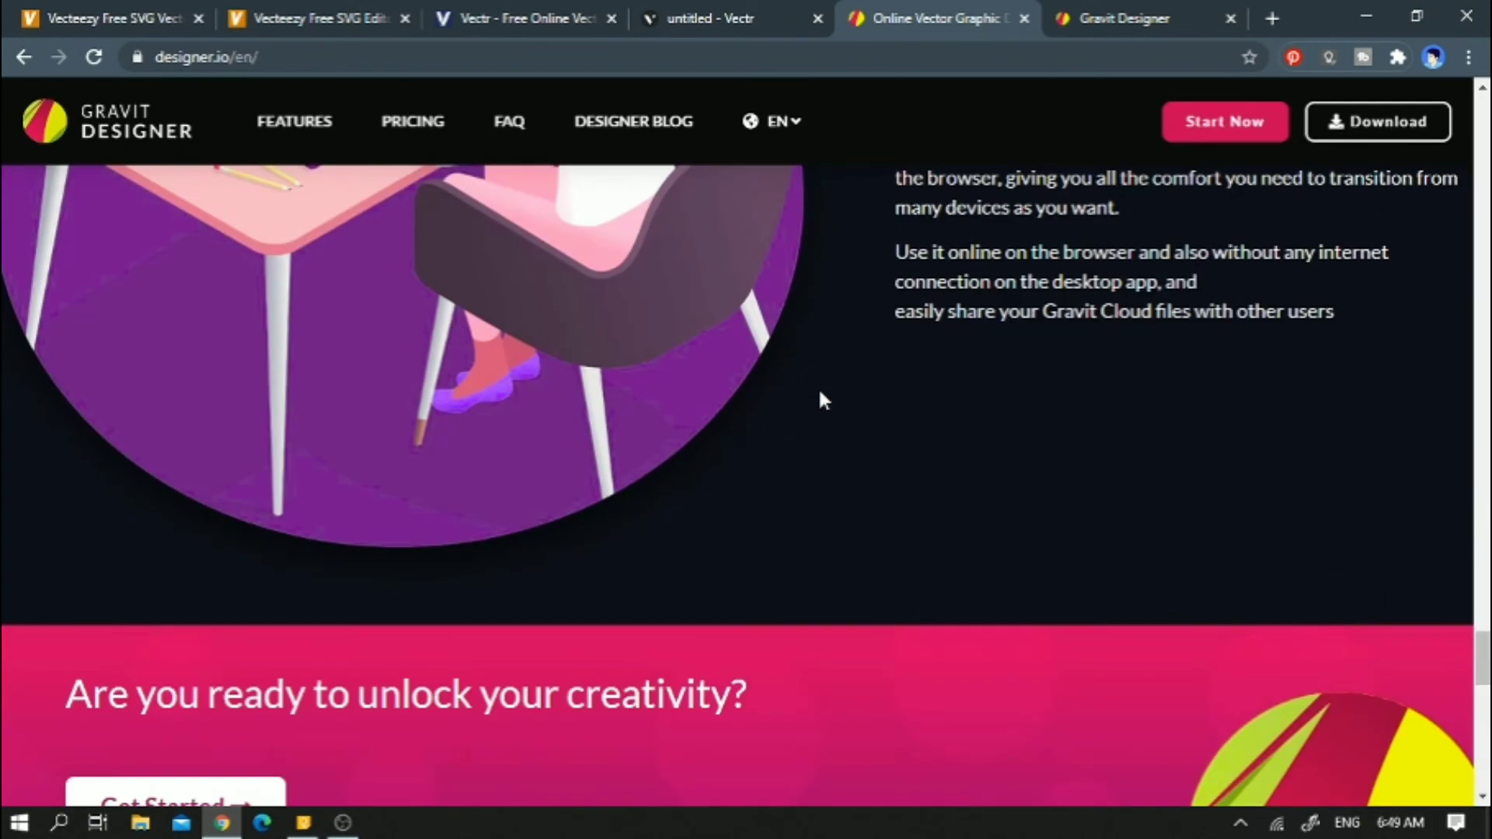
pyautogui.scroll(-10, 820, 400)
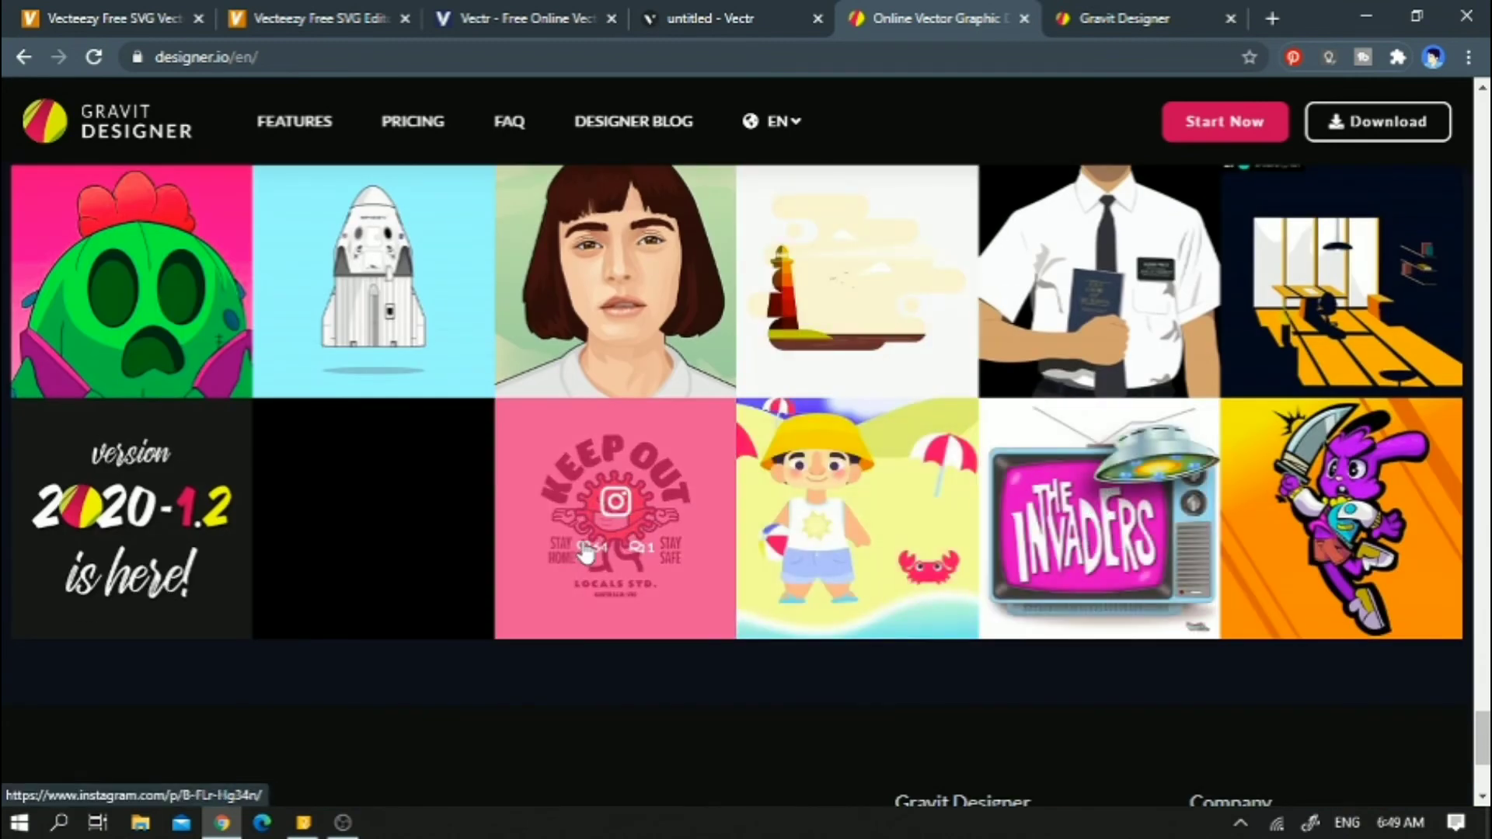
pyautogui.scroll(-4, 584, 551)
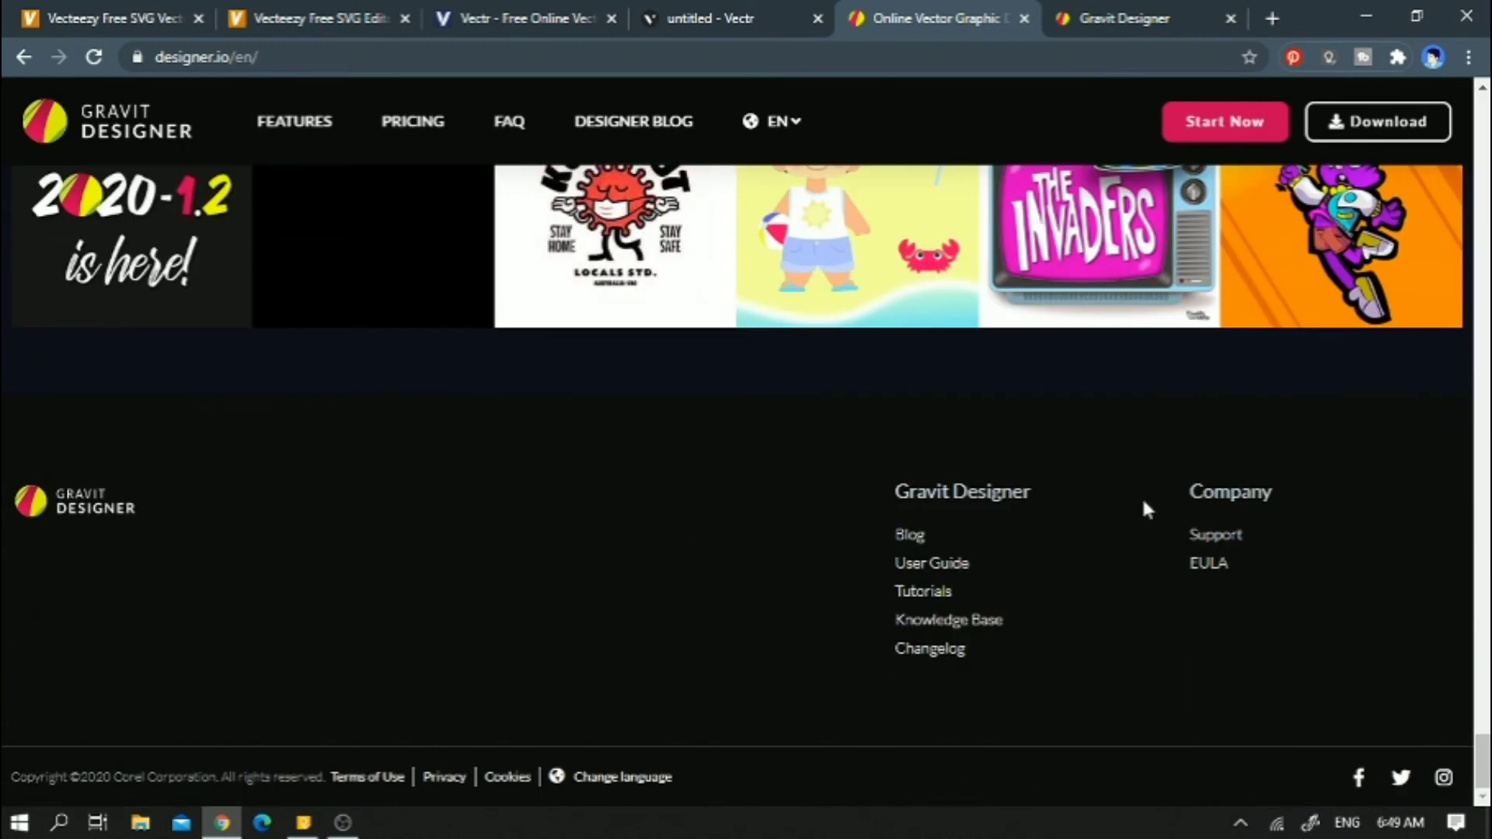
pyautogui.scroll(2, 1422, 549)
pyautogui.moveTo(1481, 699); pyautogui.dragTo(1483, 139)
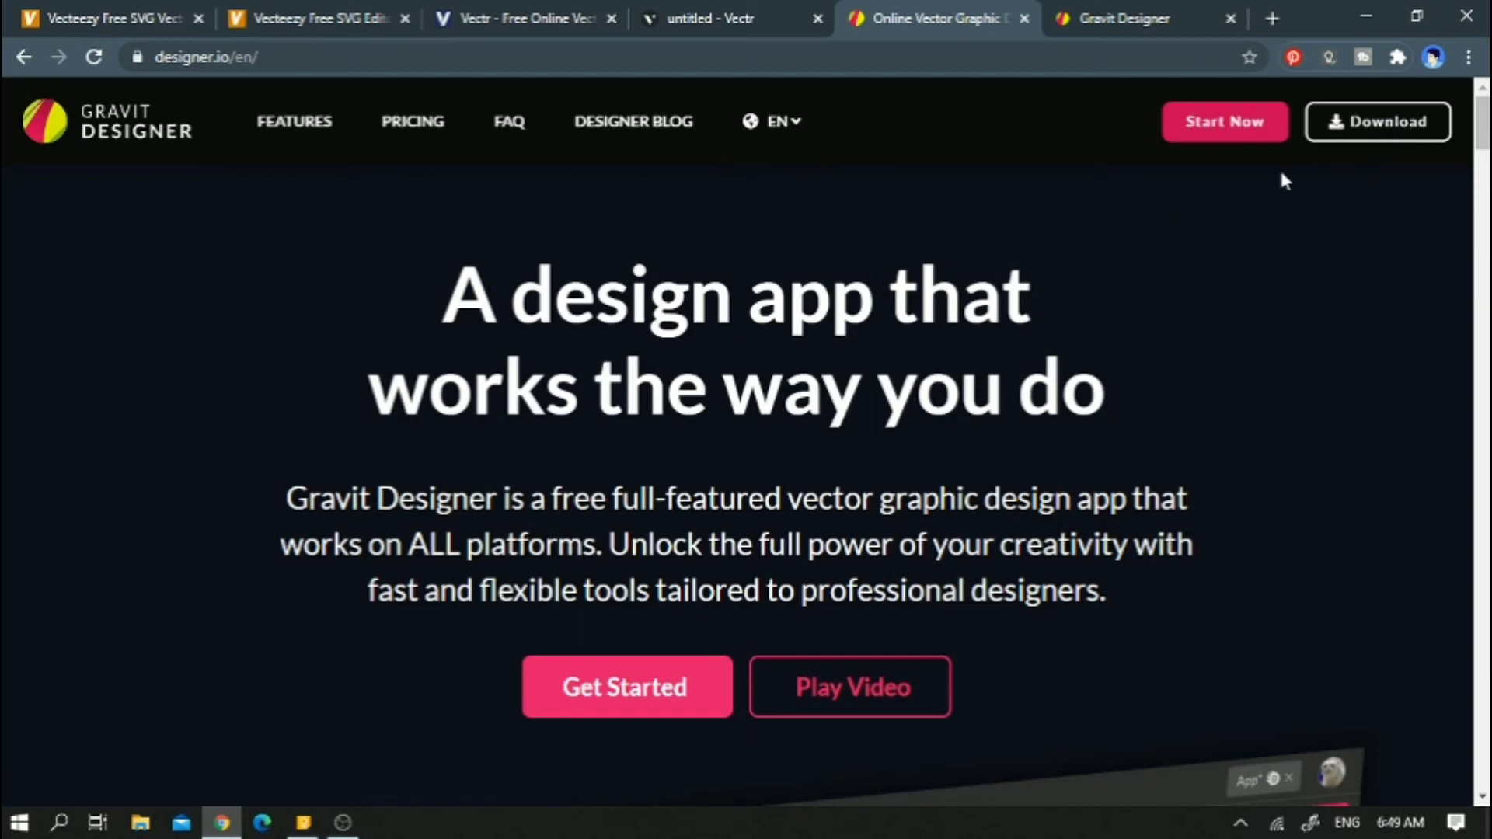
# Switch to the Gravit Designer editor and create a new blank design measuring 800 × 800 px
pyautogui.click(1097, 22)
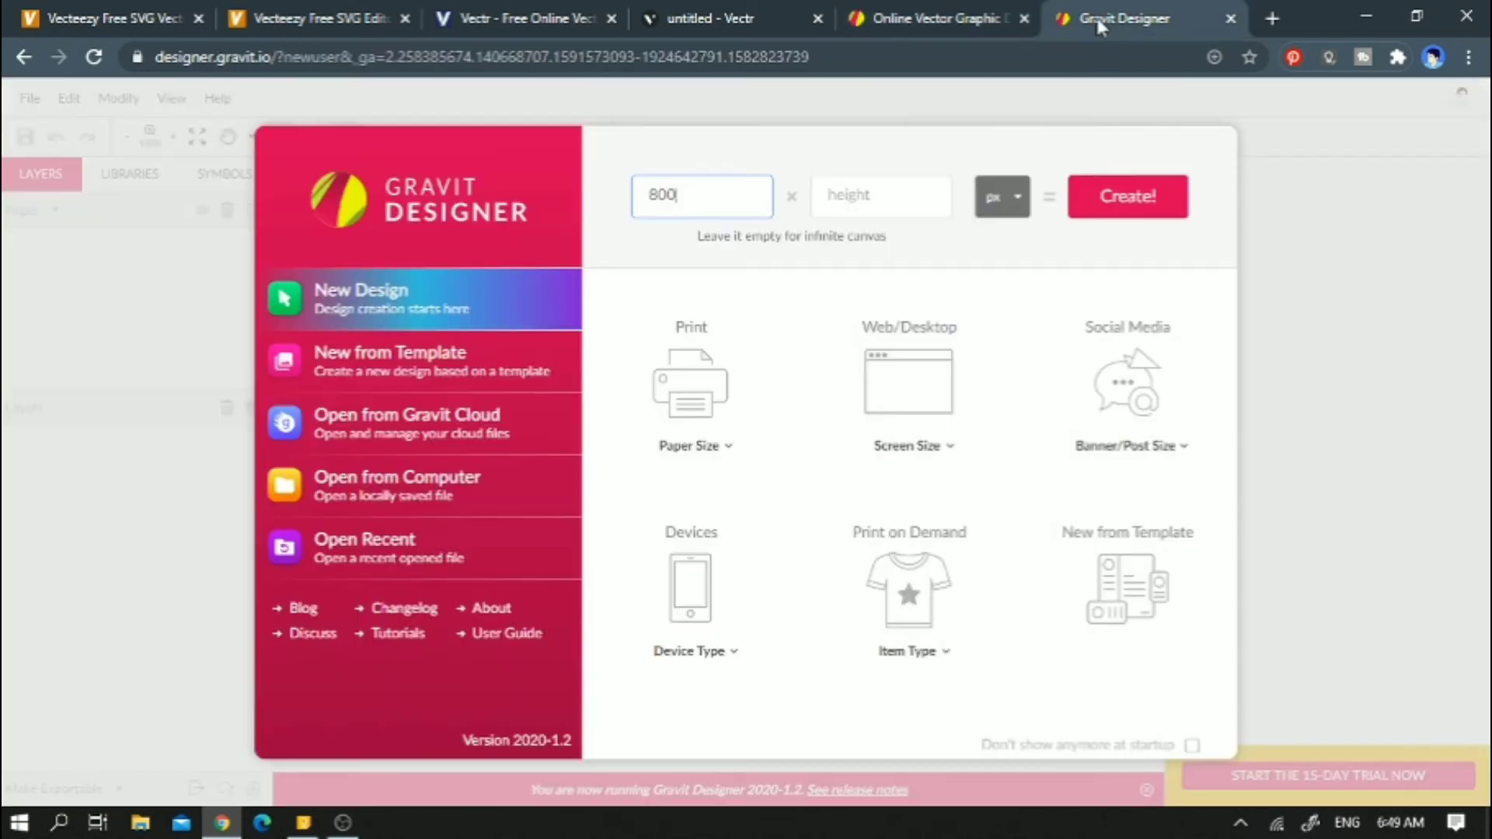
pyautogui.click(911, 194)
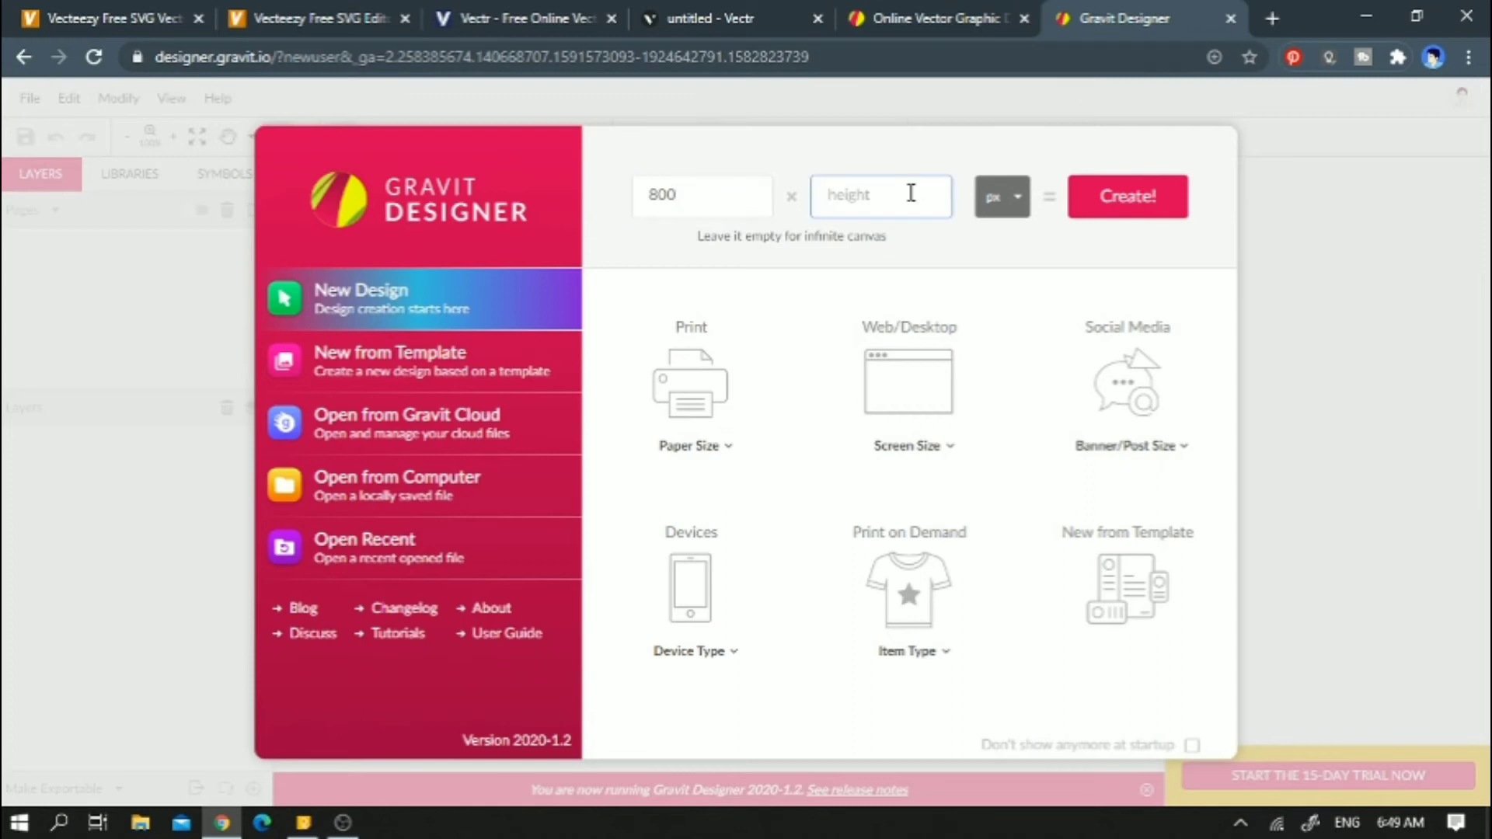
pyautogui.write('800')
pyautogui.click(1127, 196)
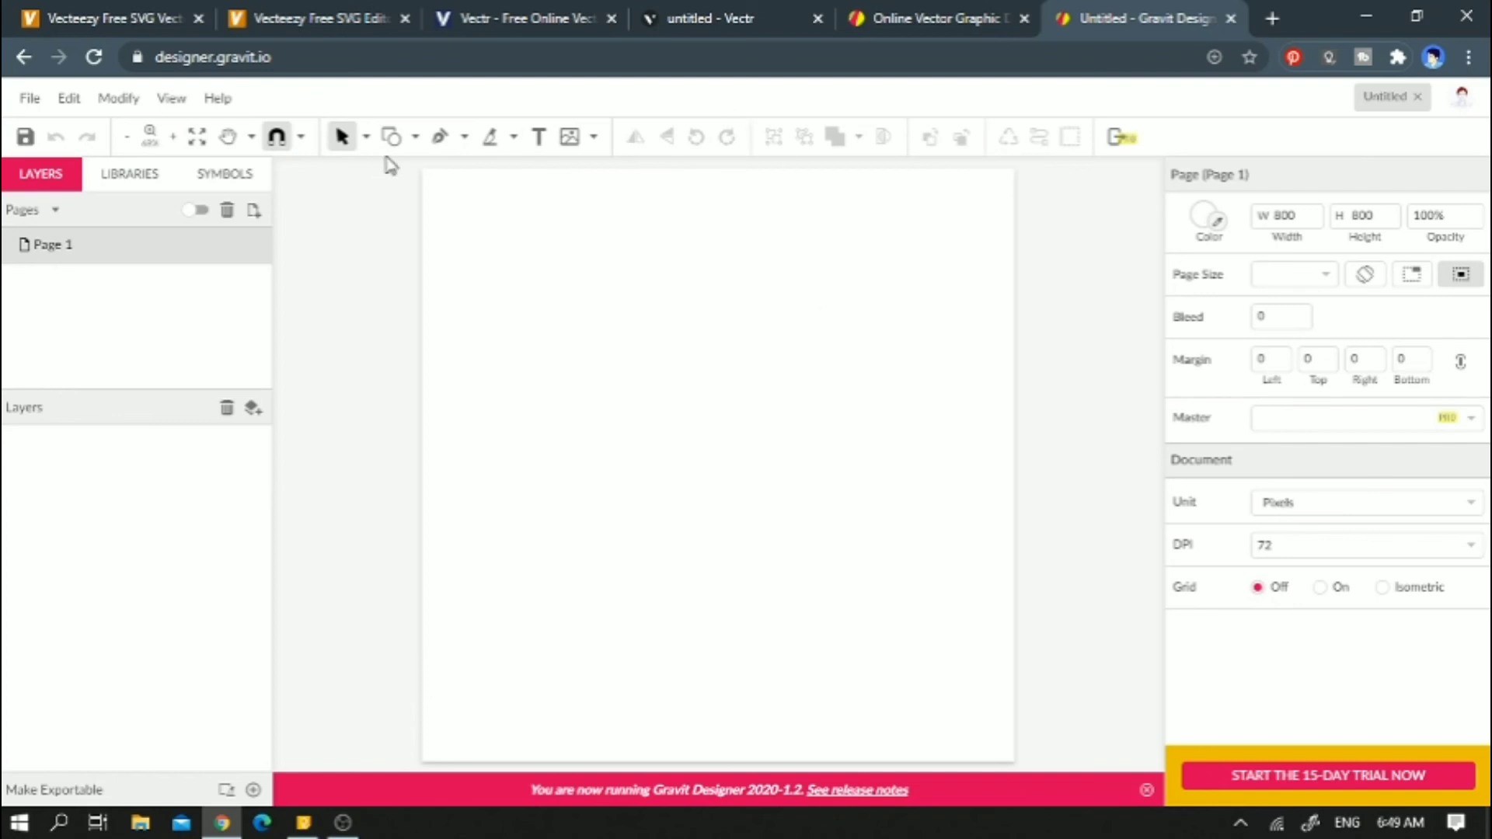
pyautogui.click(302, 138)
pyautogui.click(416, 136)
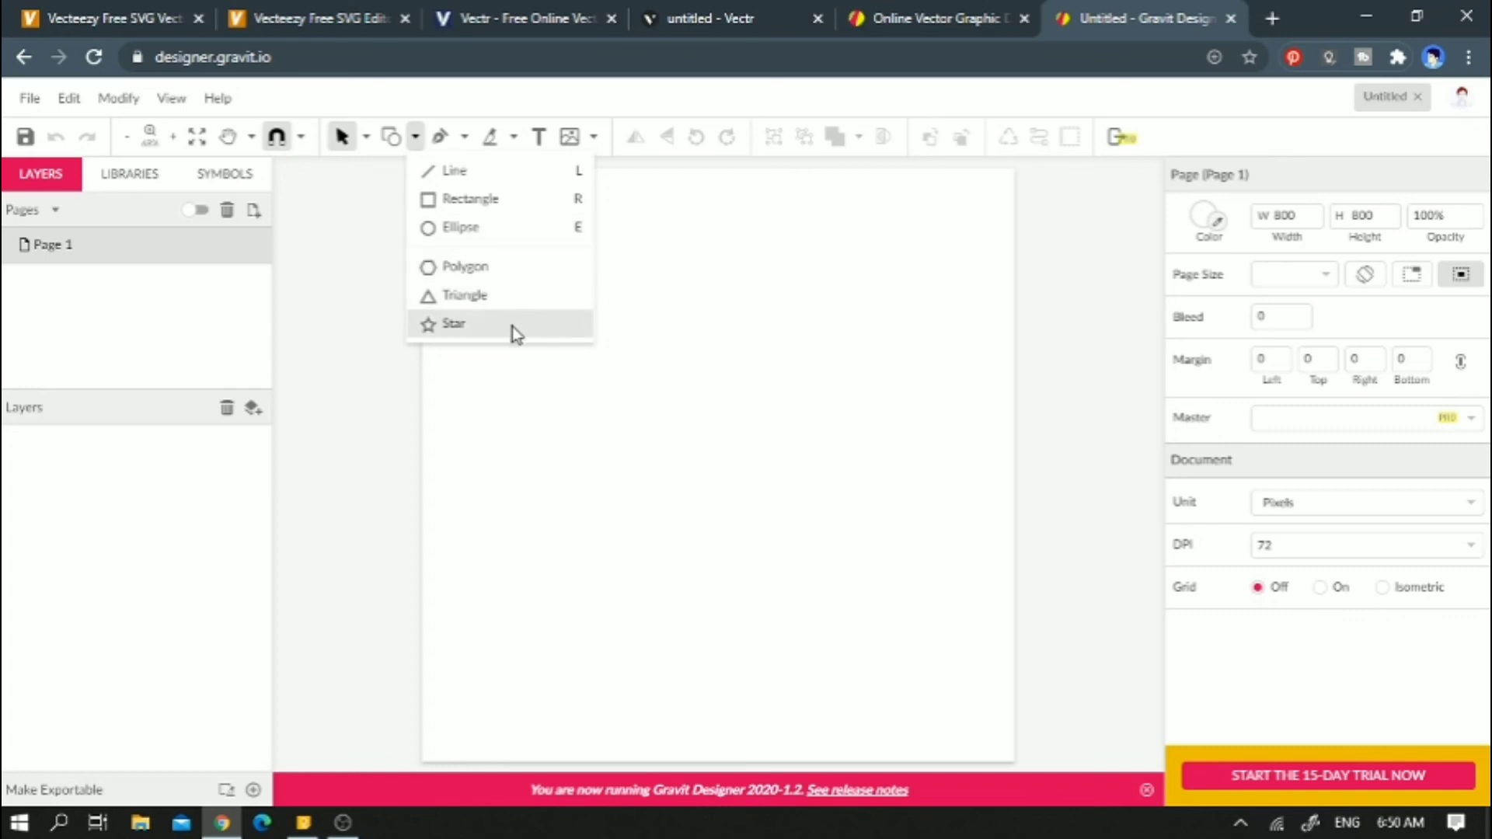
pyautogui.click(513, 138)
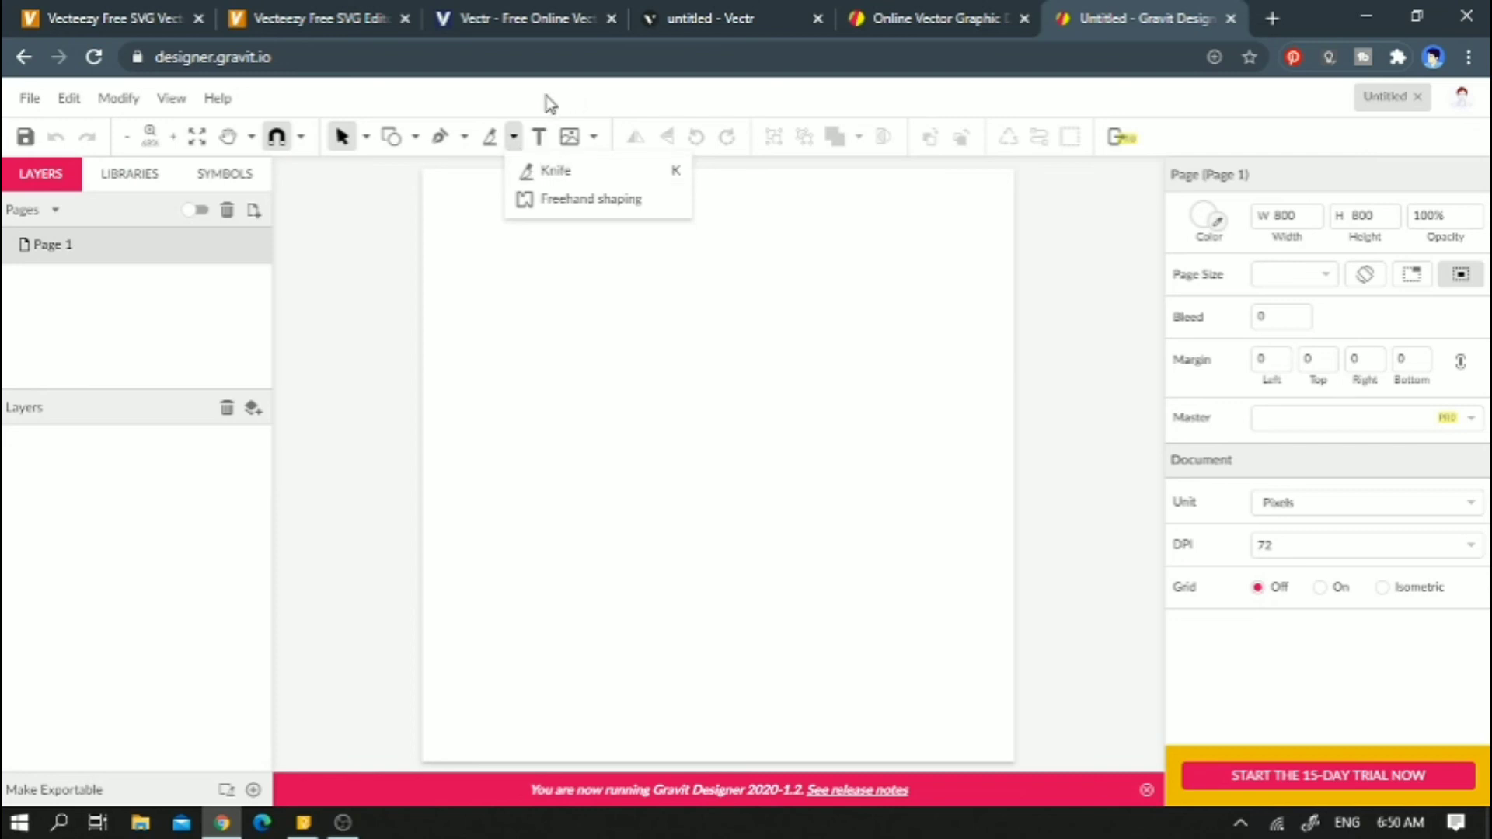
pyautogui.click(593, 138)
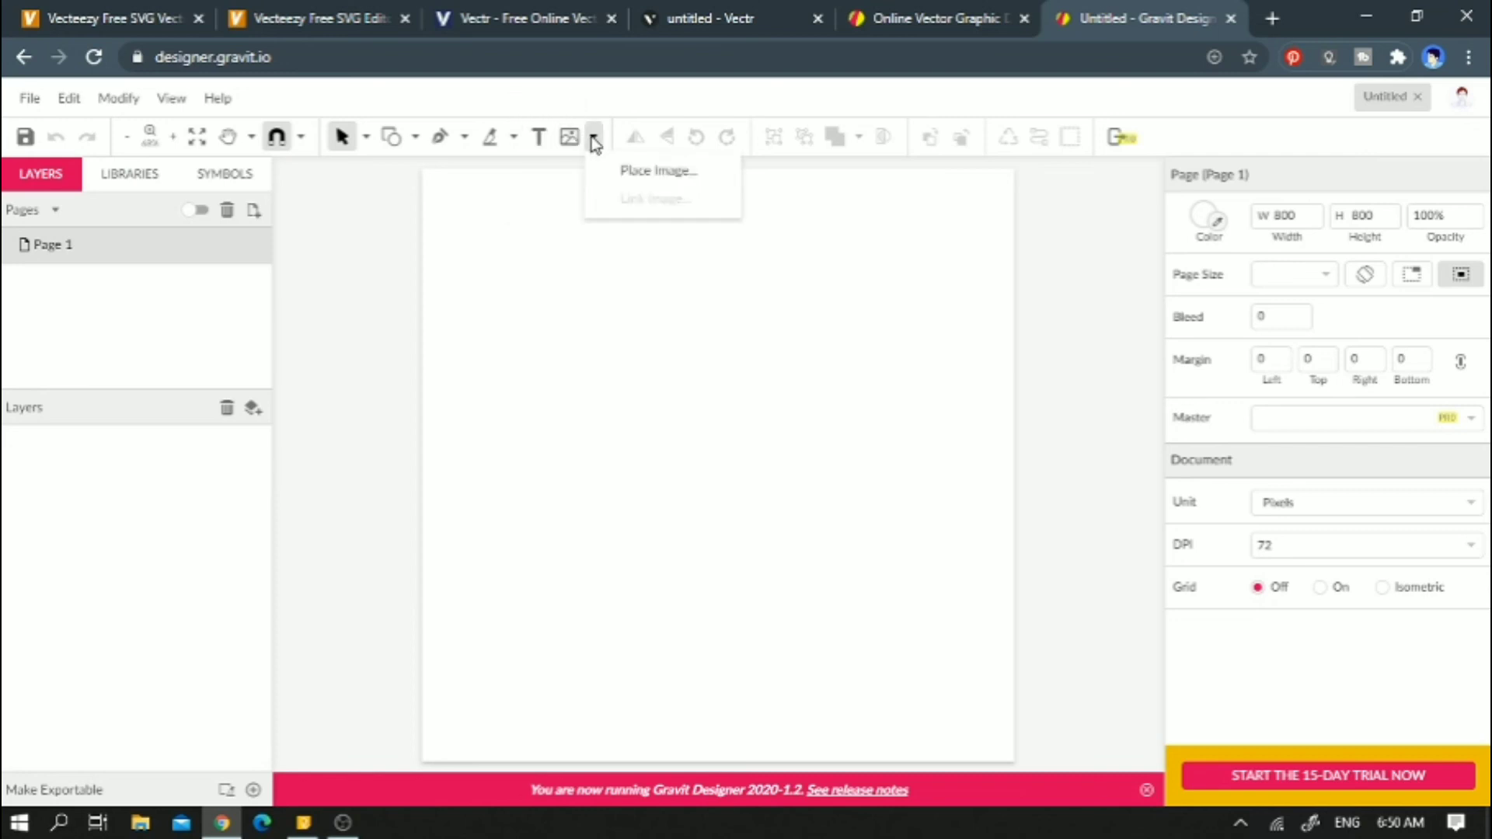
pyautogui.click(1043, 342)
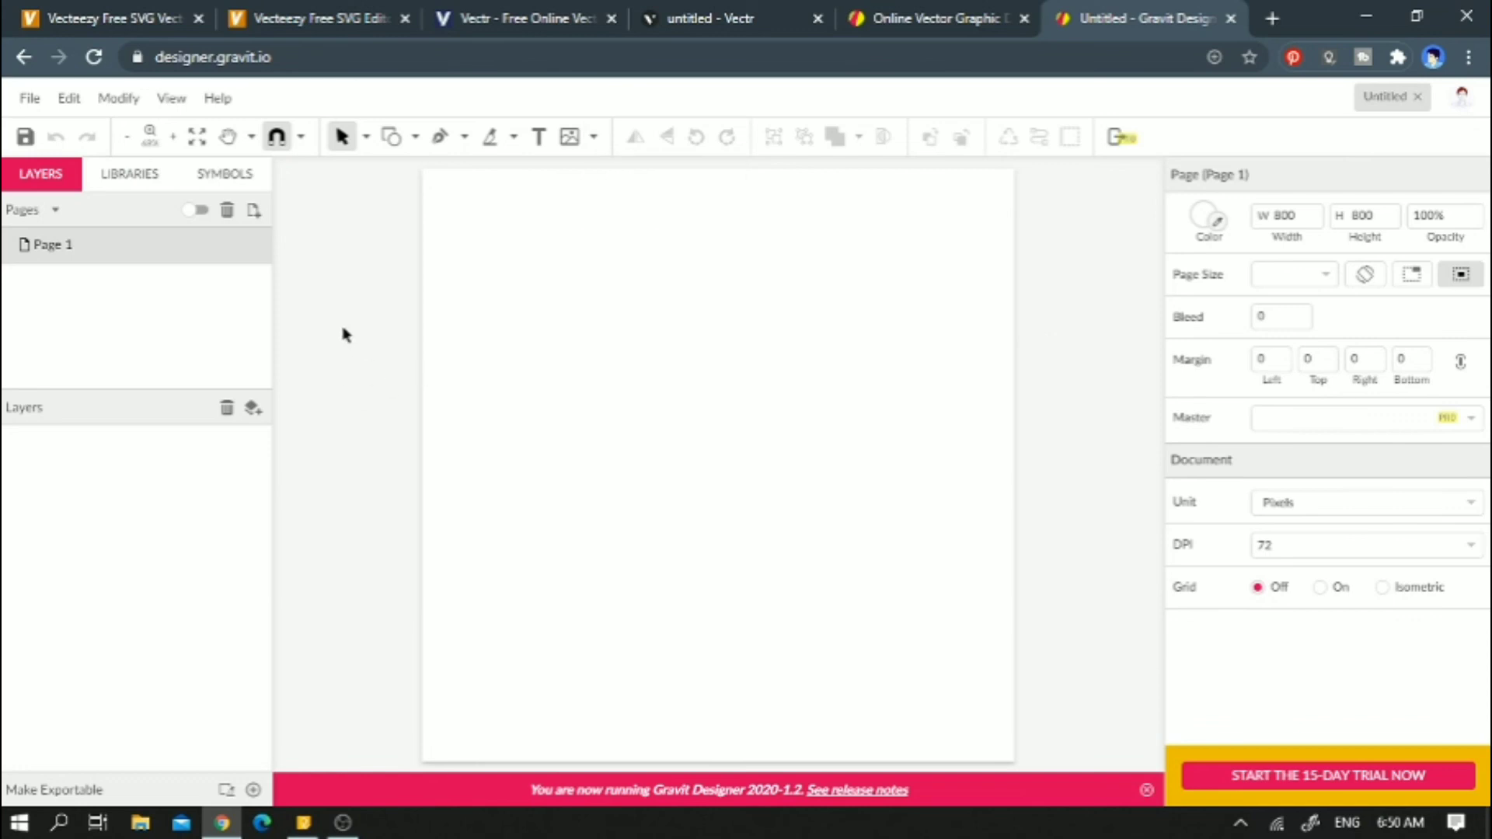
# Insert the purple neck pillow from the Illustrations library and move it to about X 258, Y 205 on the page
pyautogui.click(129, 174)
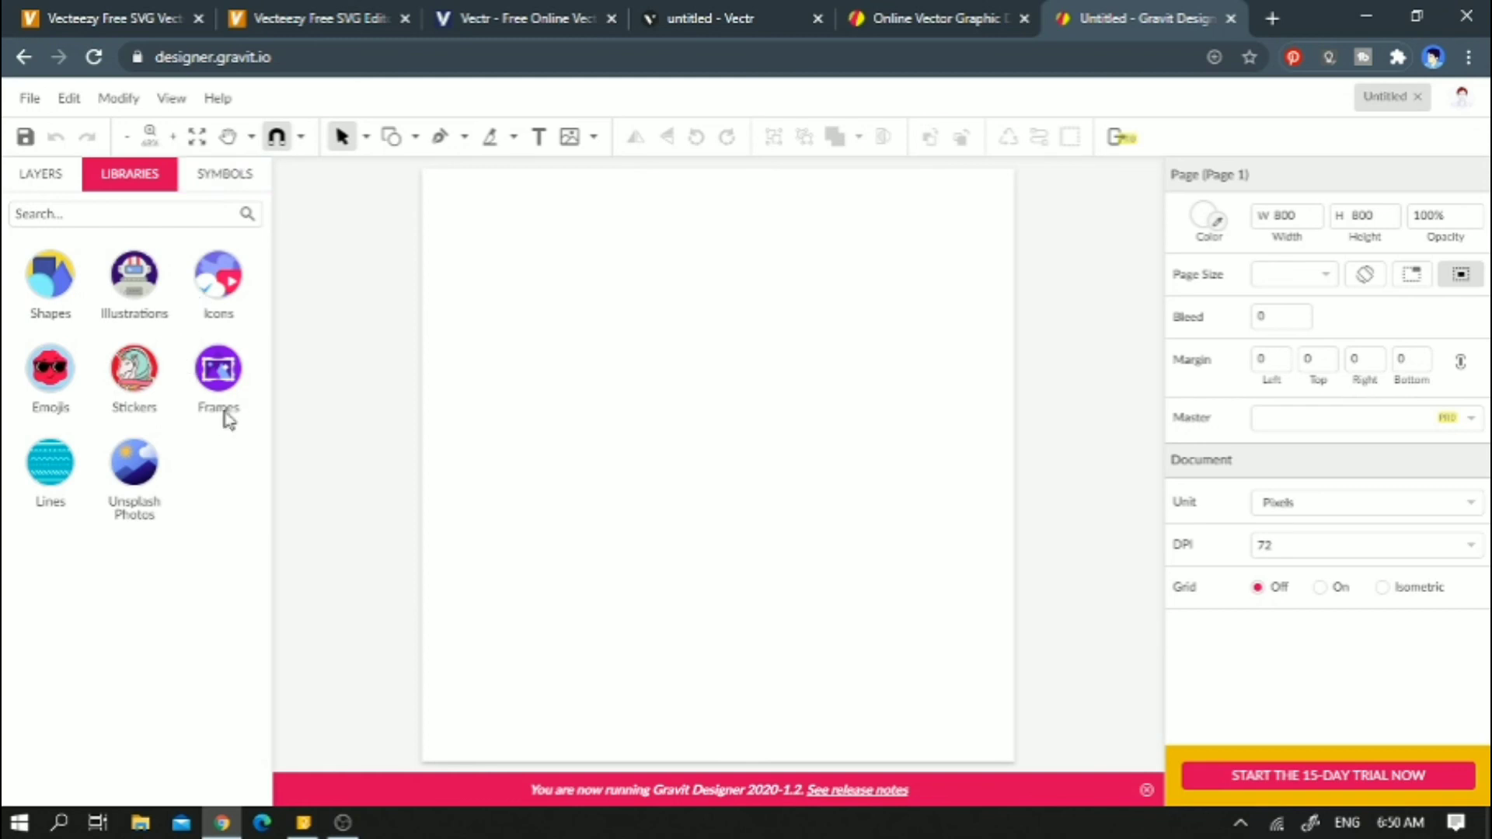
pyautogui.click(163, 307)
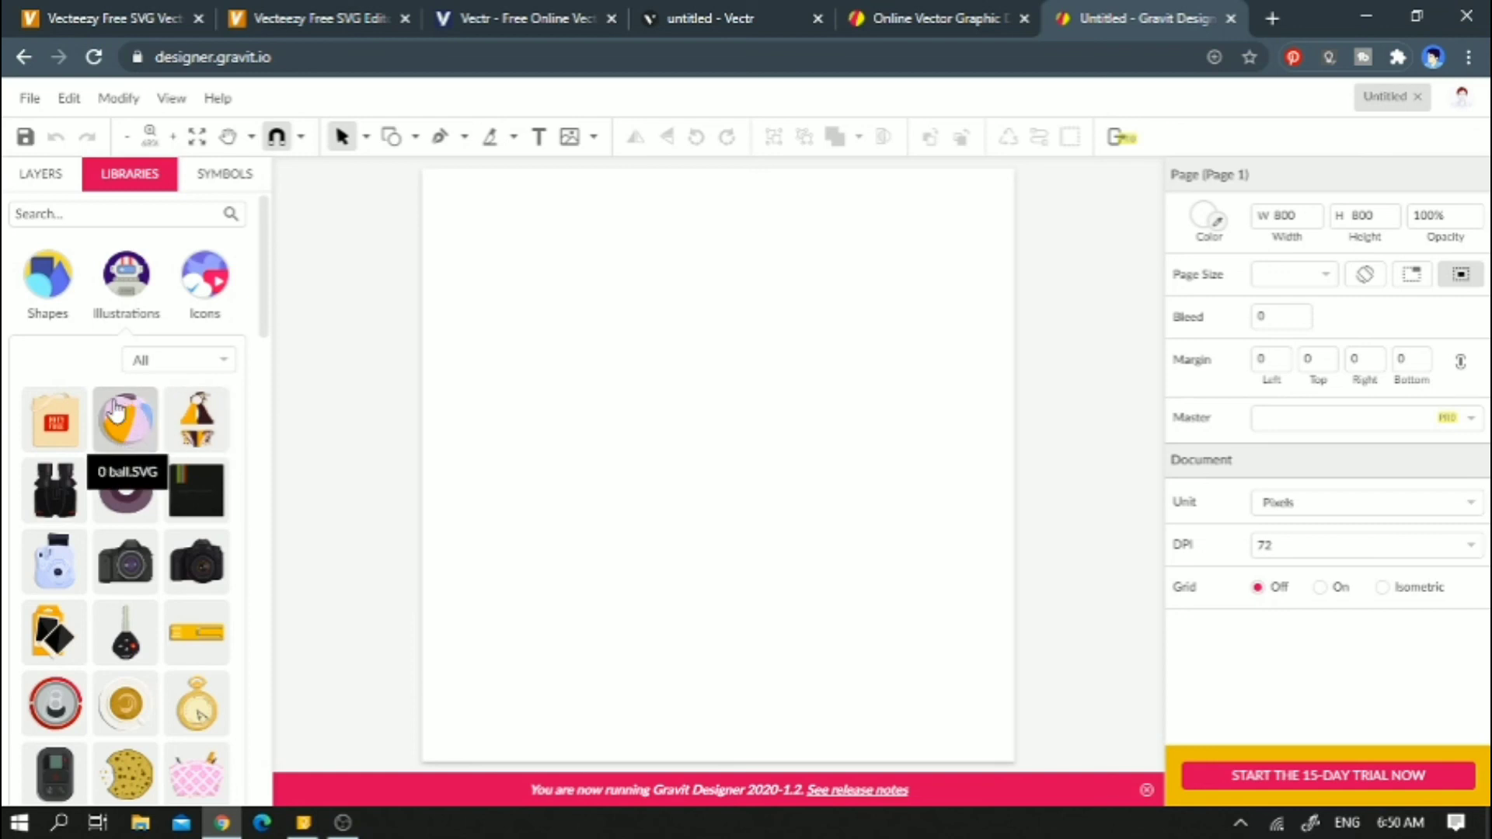
pyautogui.click(132, 499)
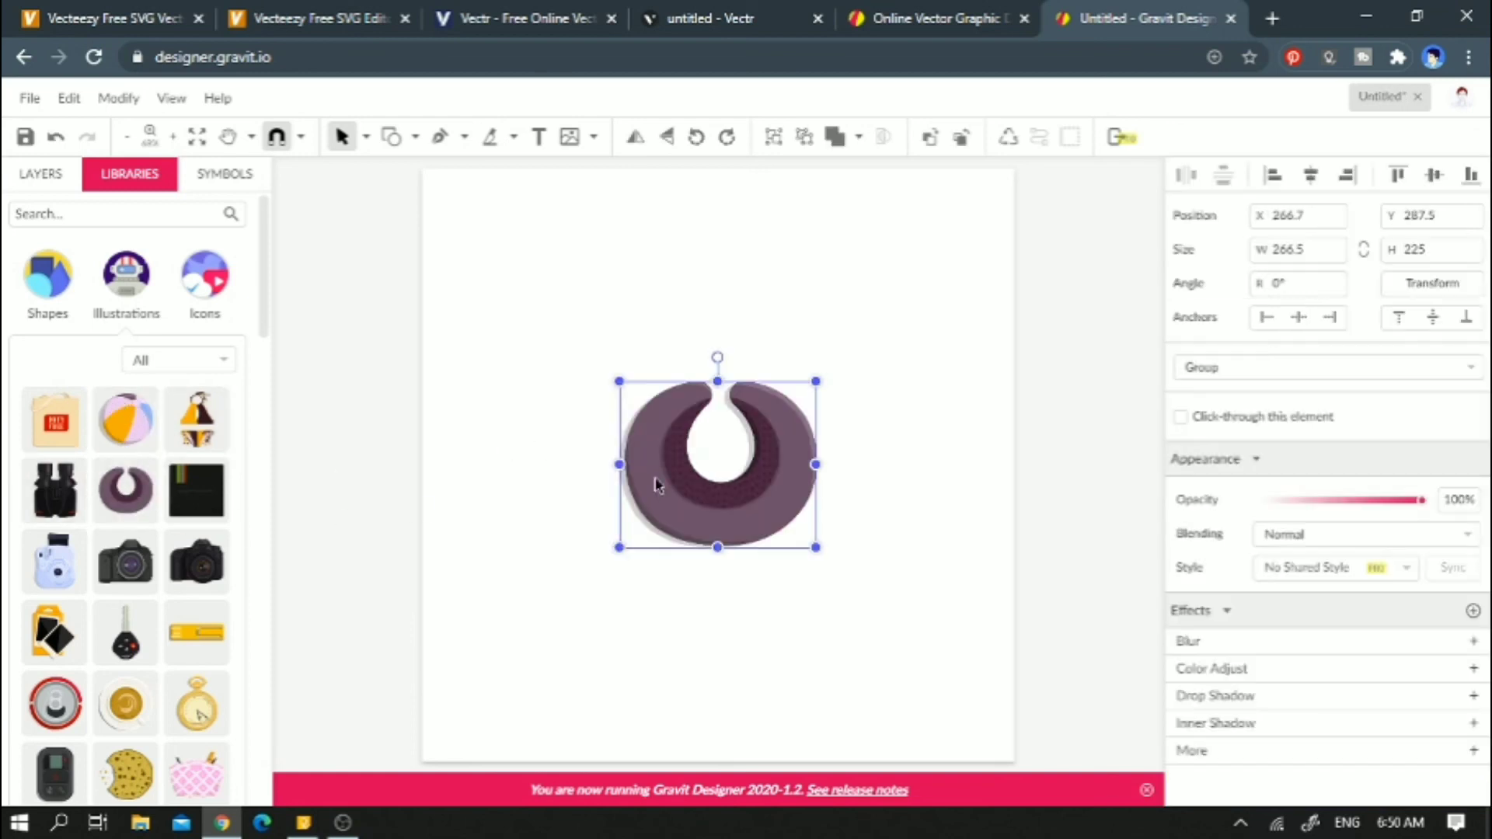
pyautogui.moveTo(723, 509); pyautogui.dragTo(708, 452)
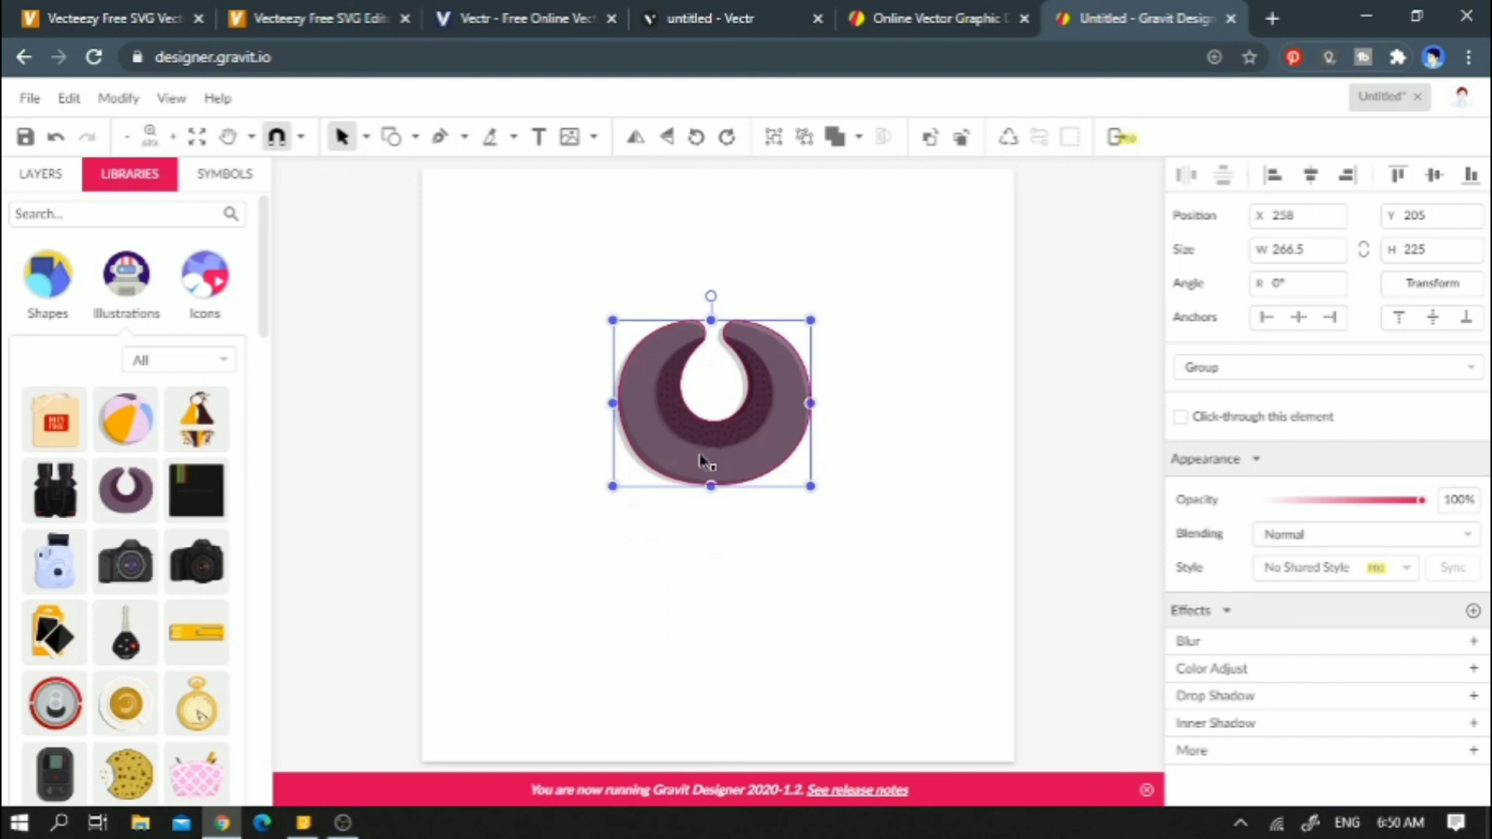
pyautogui.scroll(2, 703, 466)
pyautogui.scroll(-1, 733, 423)
pyautogui.scroll(-2, 733, 423)
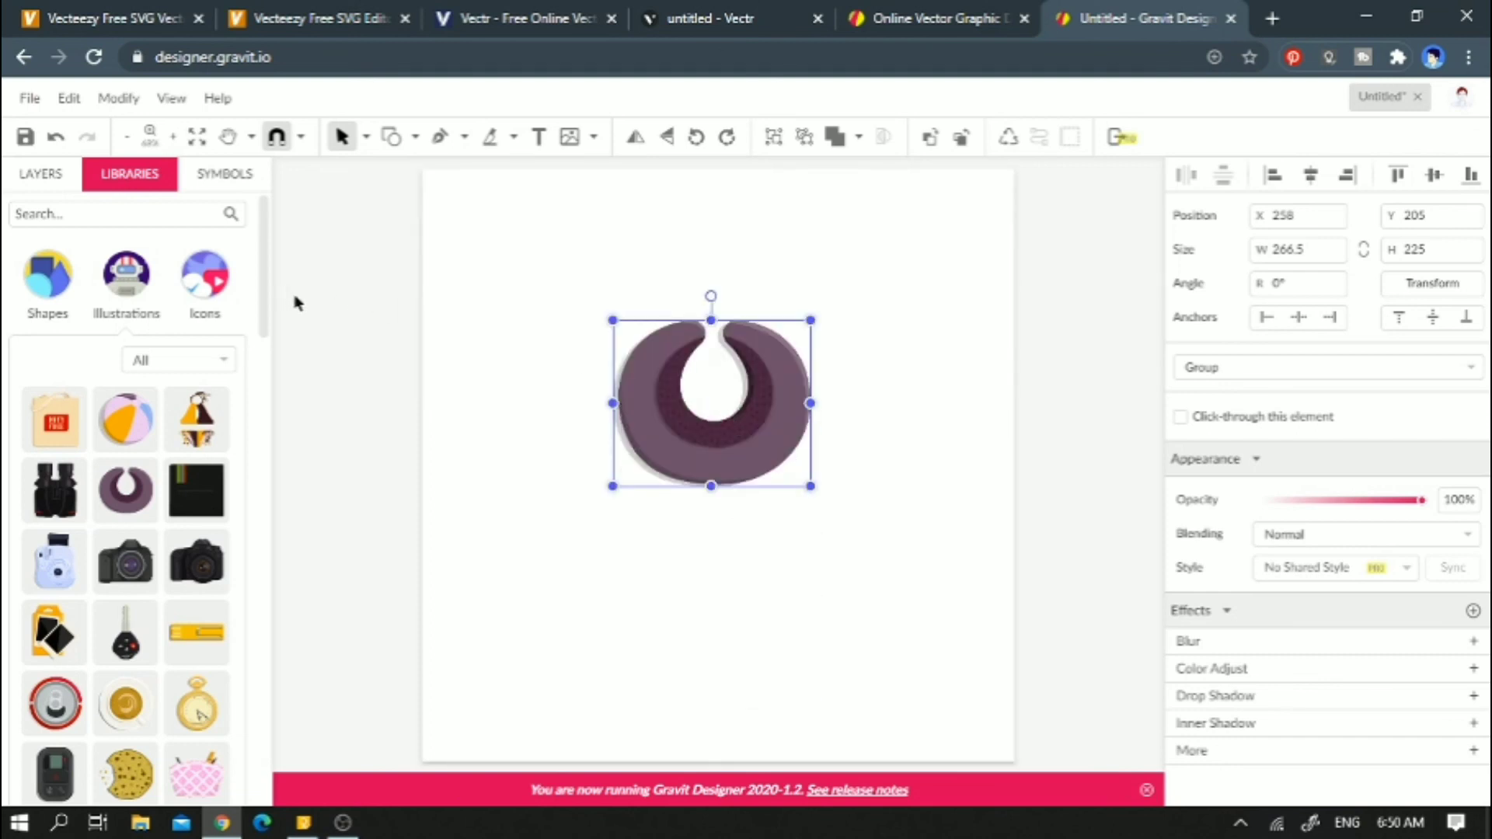
pyautogui.scroll(2, 1072, 301)
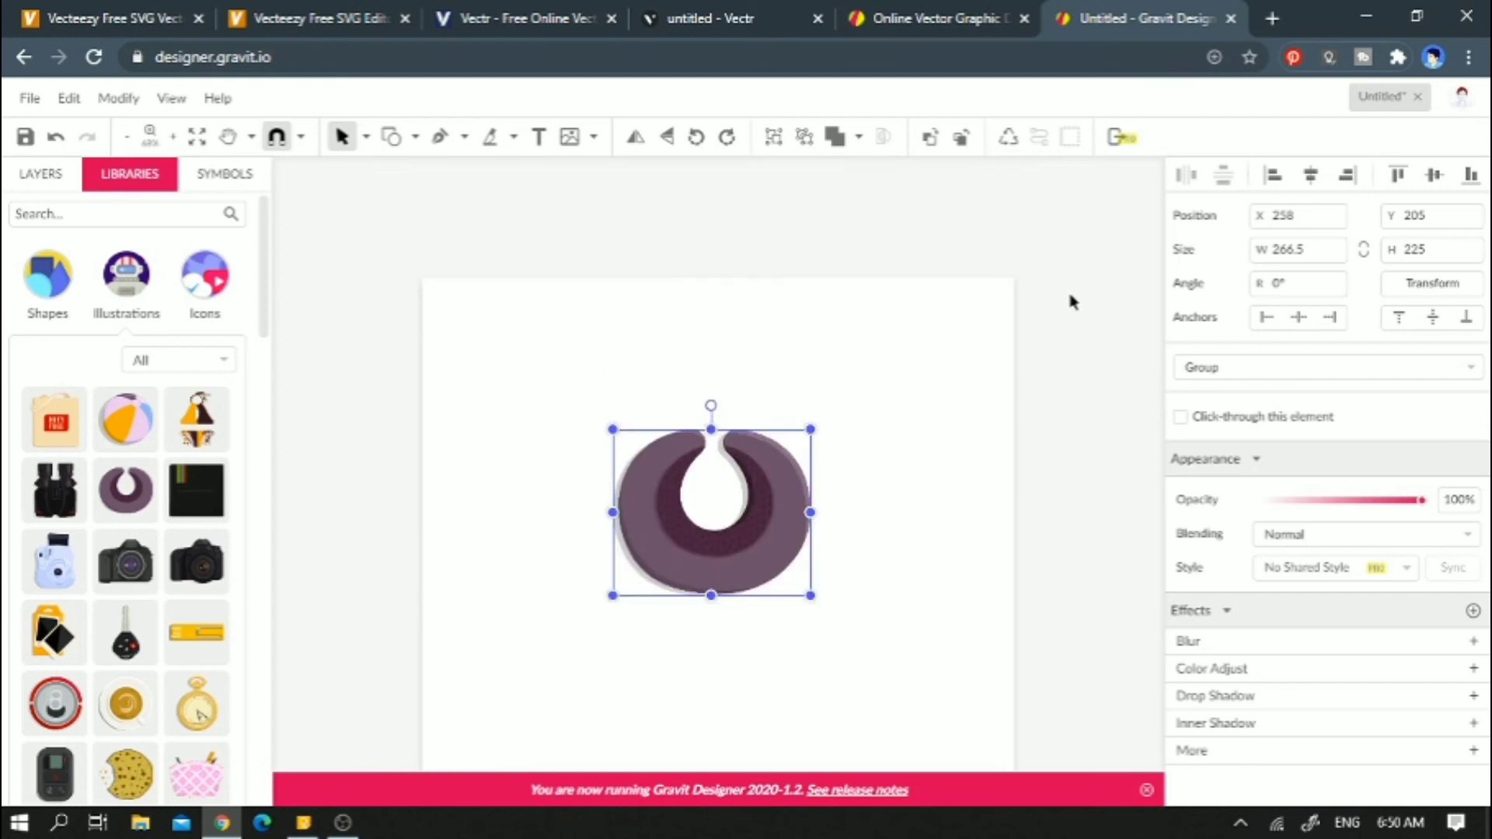